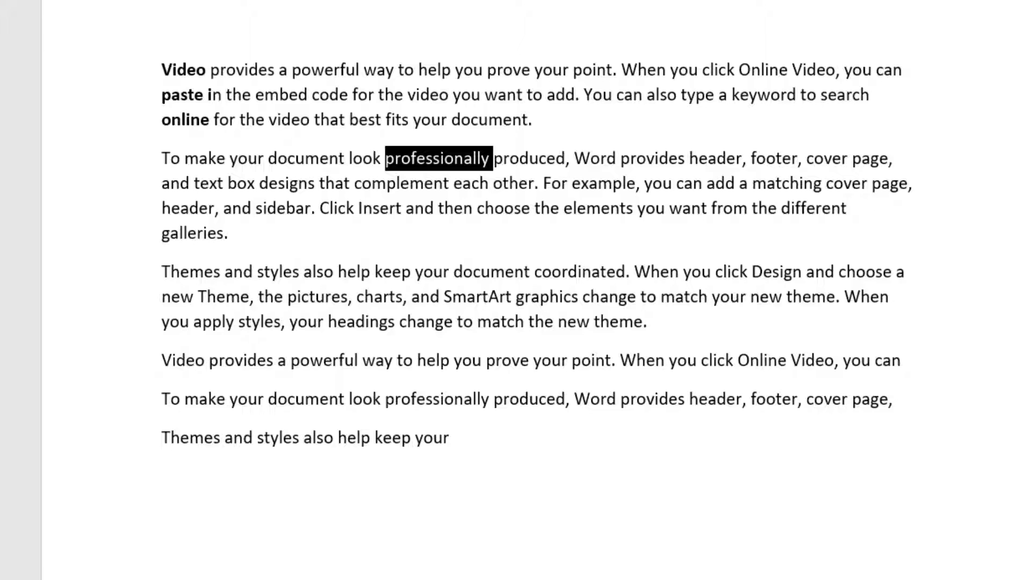
# Set the References citation style to Harvard - UWE
pyautogui.hotkey('alt', 'space')
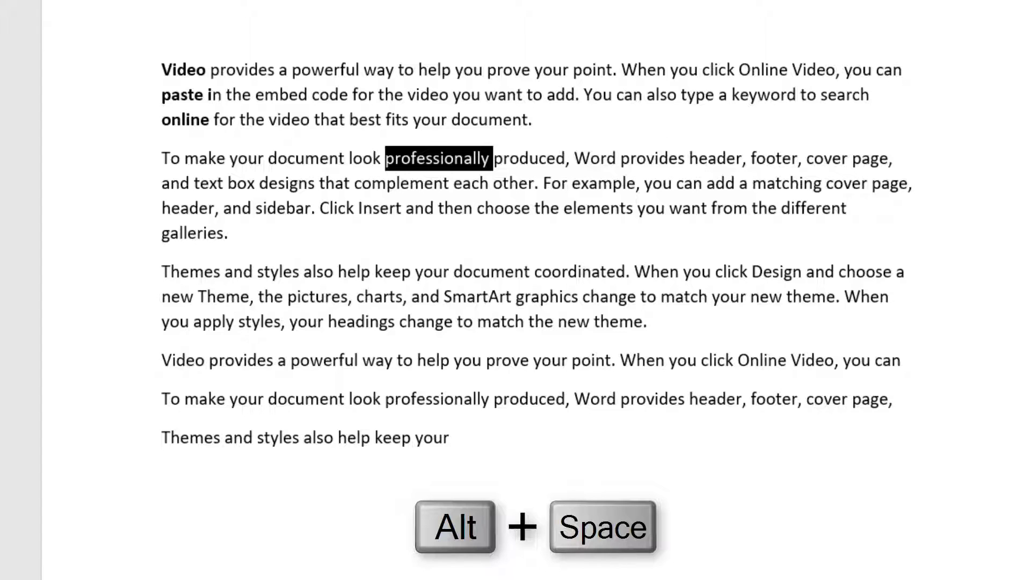
pyautogui.click(484, 543)
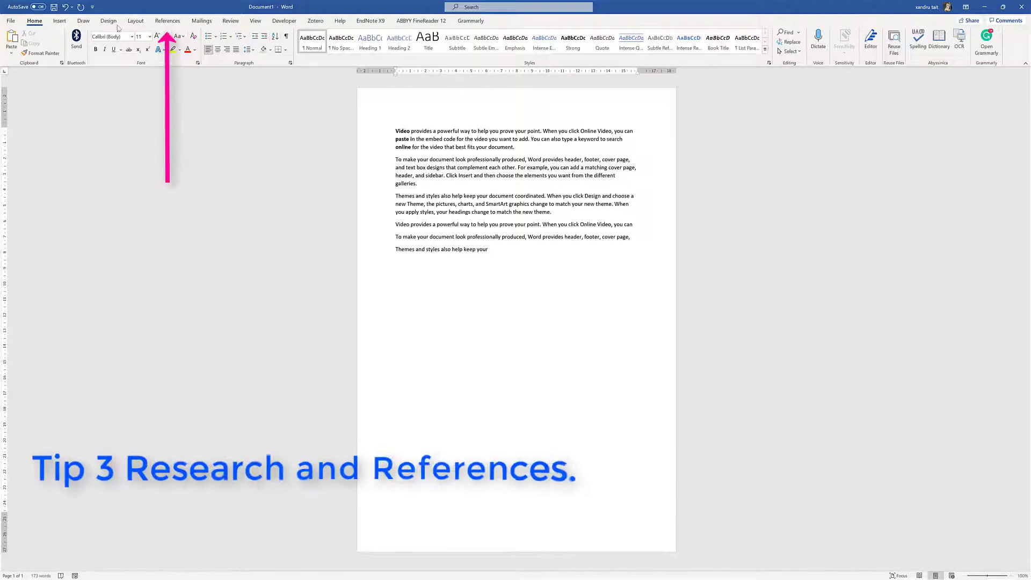
pyautogui.click(165, 22)
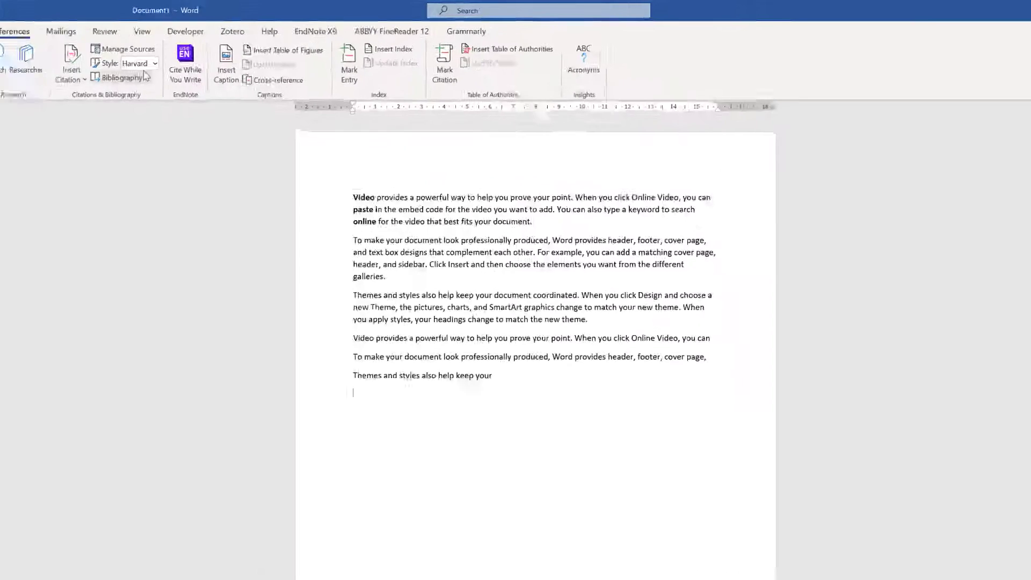
pyautogui.click(116, 72)
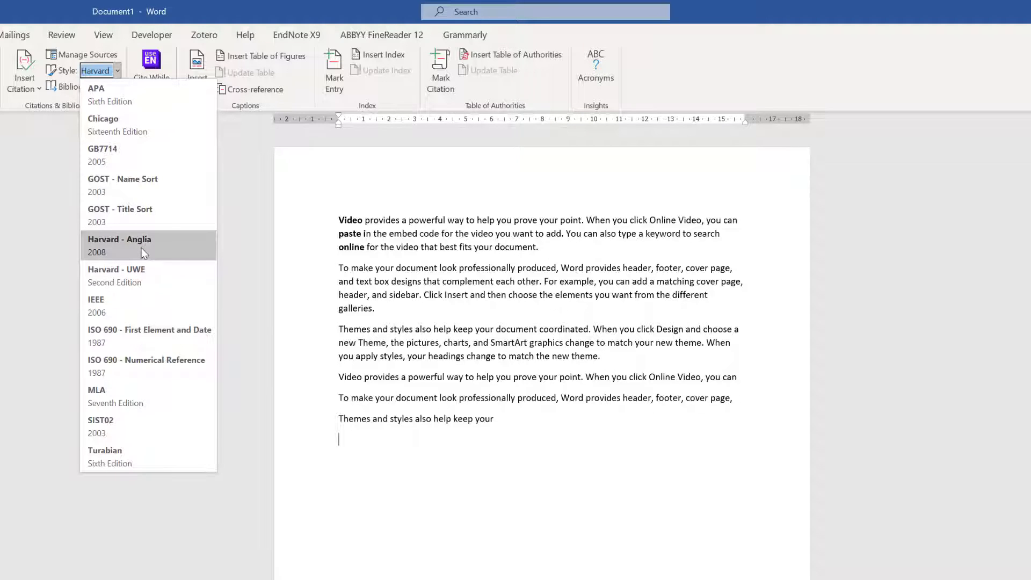
pyautogui.click(155, 266)
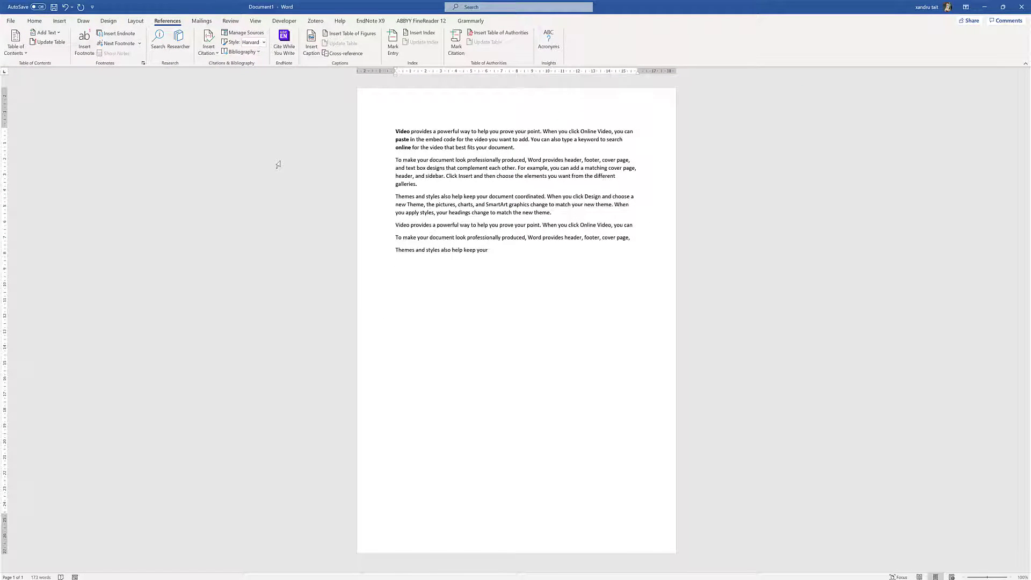
# Glance at Manage Sources, then open the Researcher pane for finding sources
pyautogui.click(242, 33)
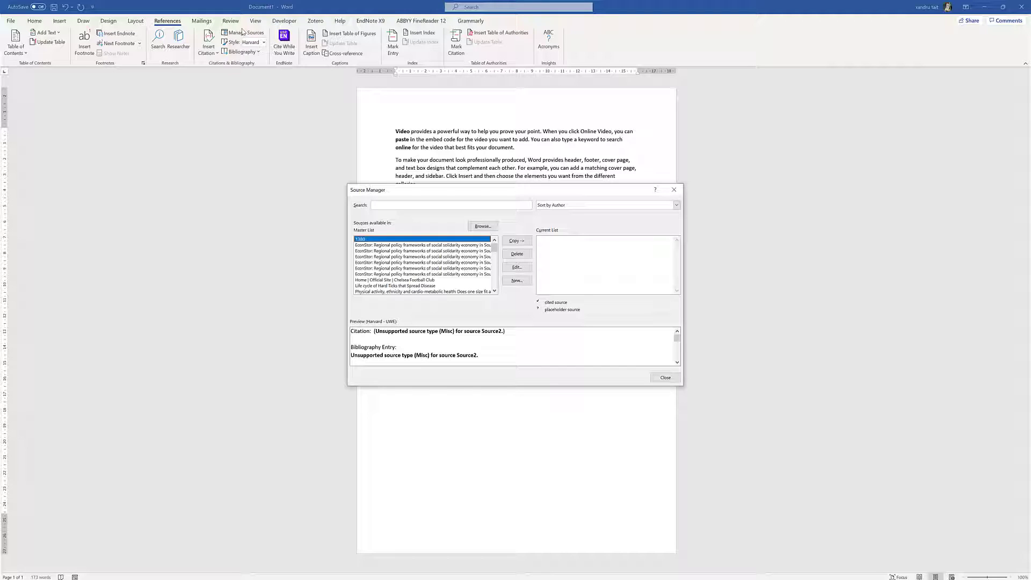
pyautogui.click(665, 377)
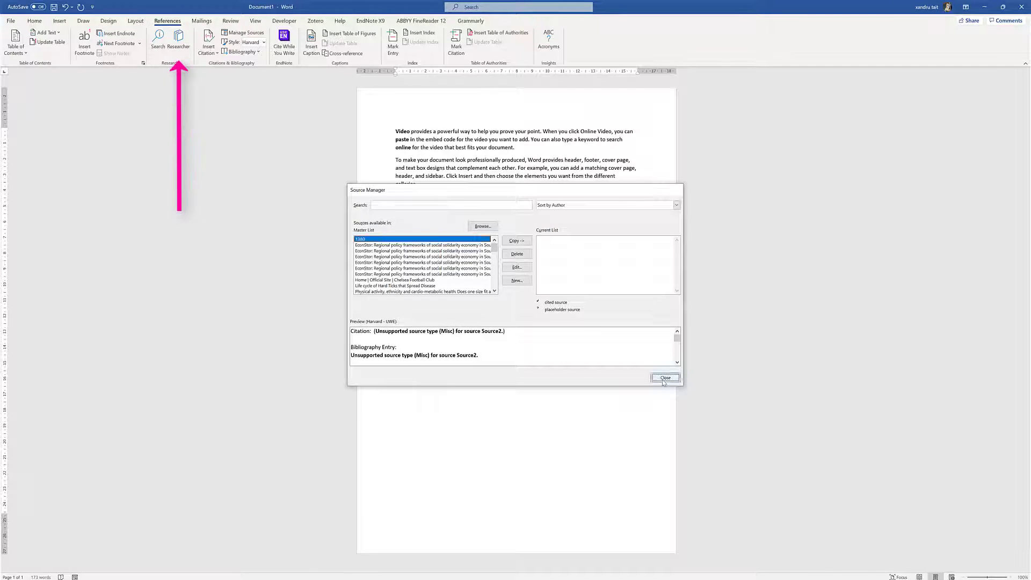
pyautogui.click(180, 42)
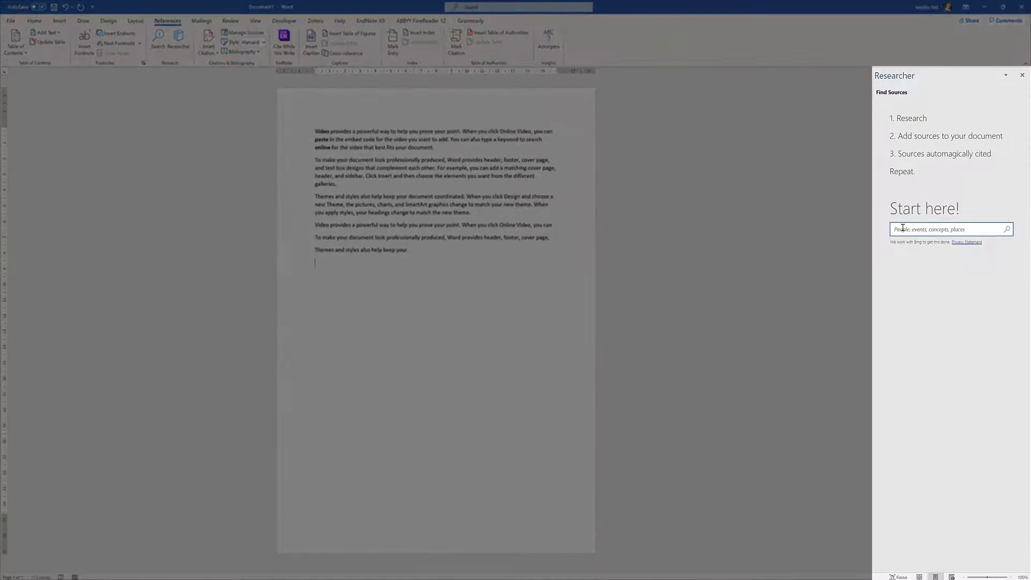
# Search Researcher for 'video' and try the journal, website and all-source filters
pyautogui.write('video')
pyautogui.press('Return')
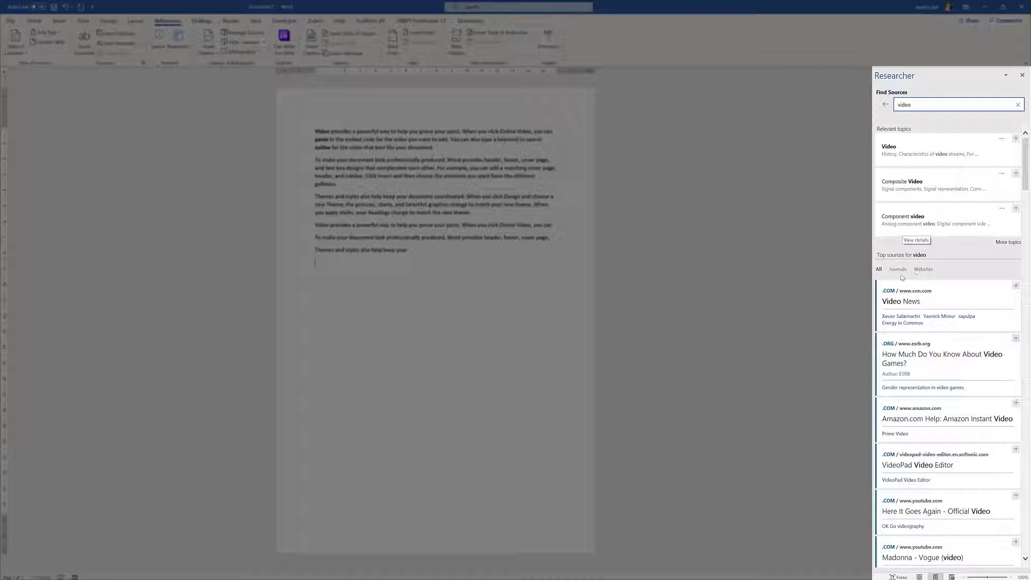
pyautogui.click(897, 270)
pyautogui.click(922, 270)
pyautogui.click(897, 270)
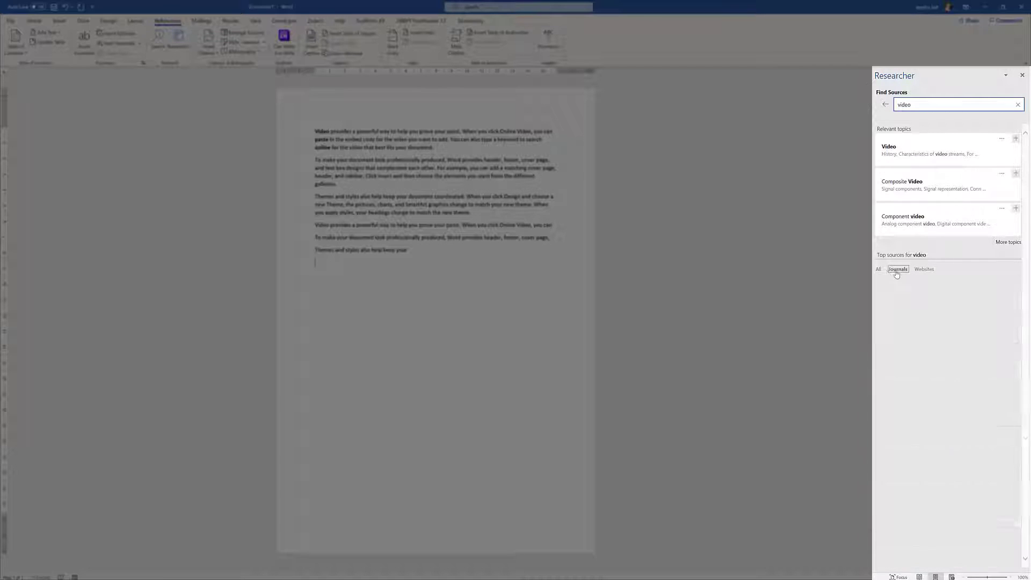
pyautogui.click(879, 270)
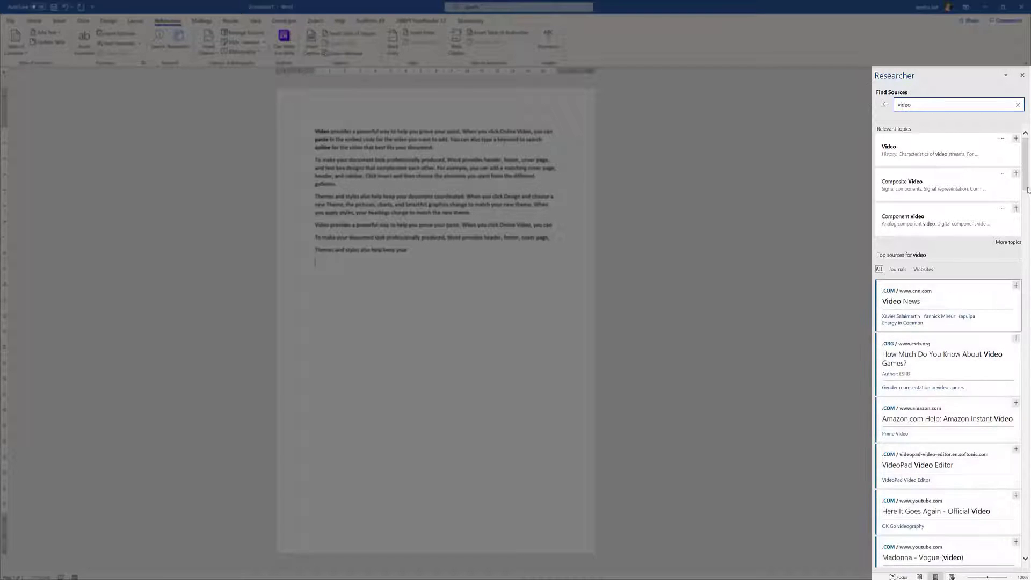
pyautogui.moveTo(1026, 181); pyautogui.dragTo(1027, 235)
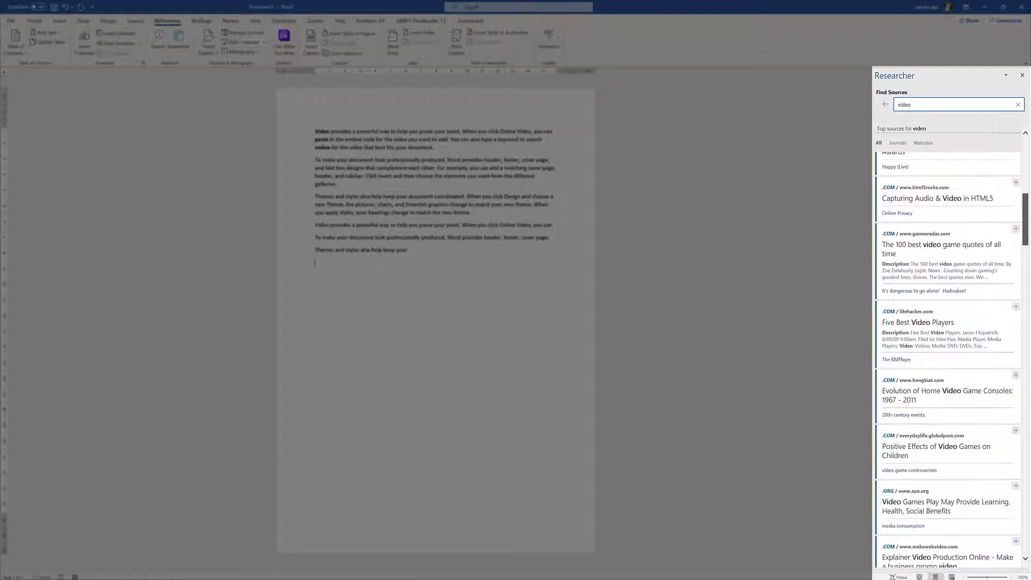
# Add the opening paragraph of lifehacker's 'Five Best Video Players' article to the document
pyautogui.click(930, 317)
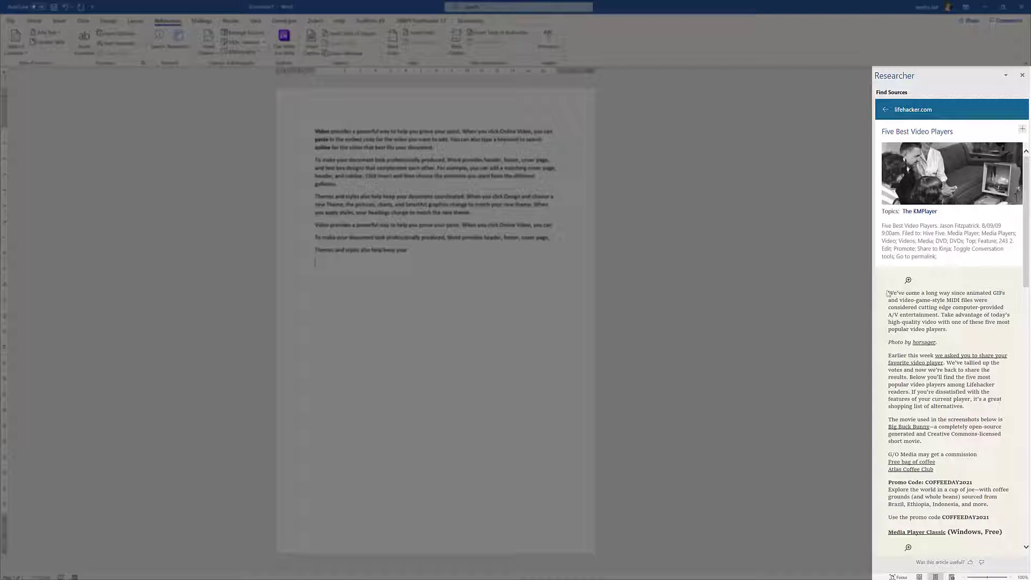
pyautogui.moveTo(889, 290); pyautogui.dragTo(992, 332)
pyautogui.hotkey('ctrl', 'c')
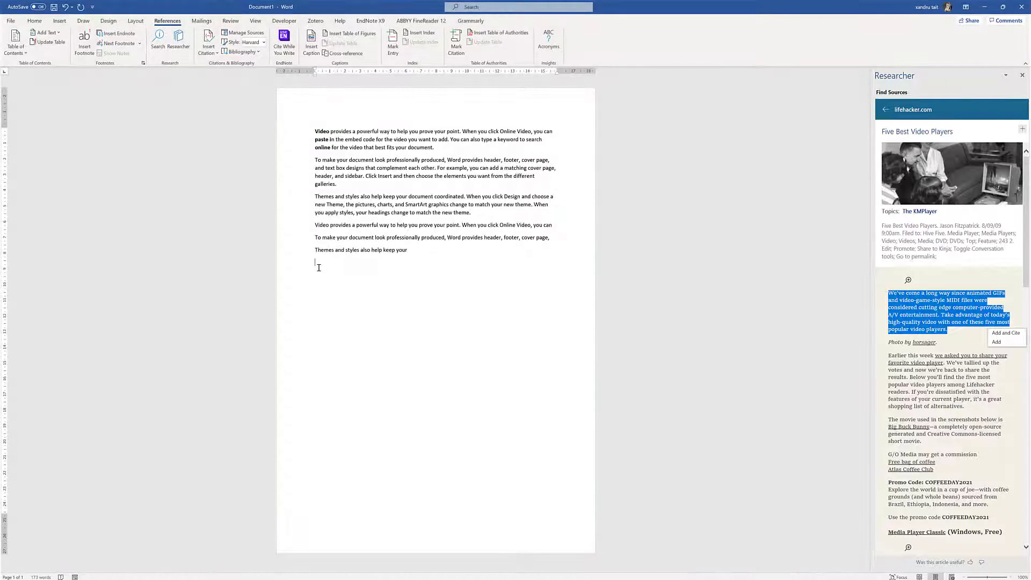
pyautogui.click(318, 263)
pyautogui.hotkey('ctrl', 'v')
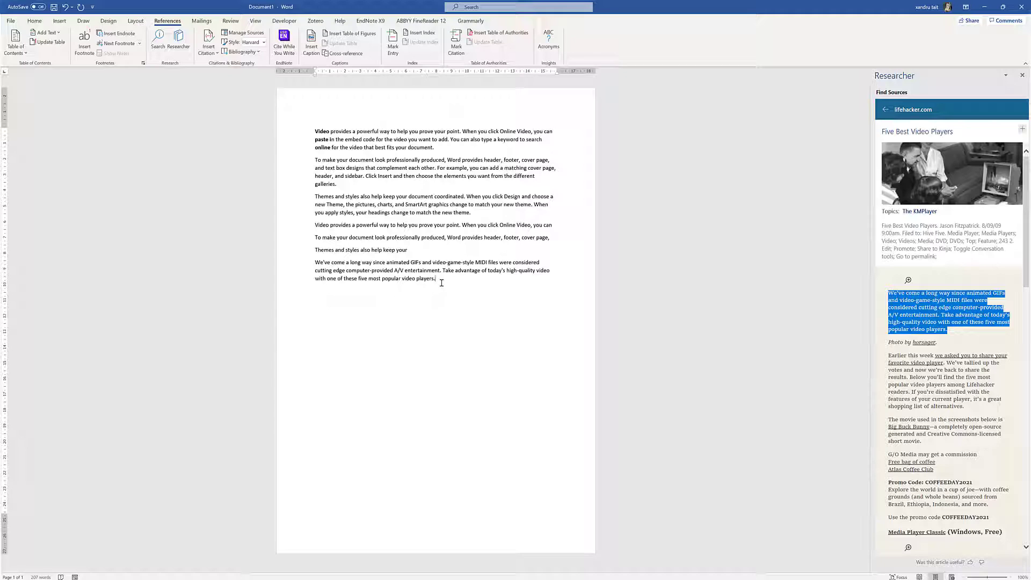
pyautogui.click(1022, 131)
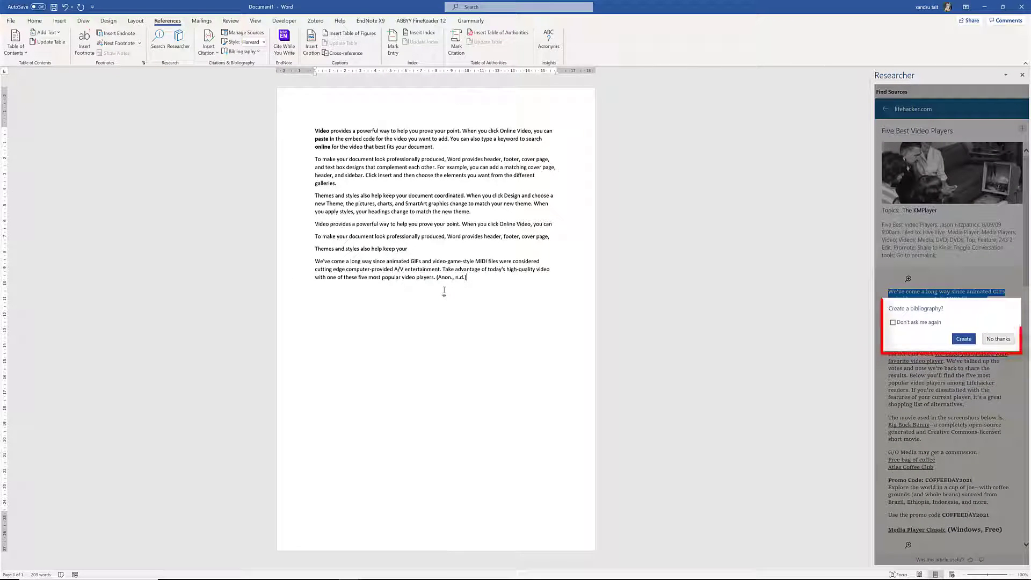
# Create a bibliography listing the lifehacker 'Five Best Video Players' page after its citation
pyautogui.click(964, 340)
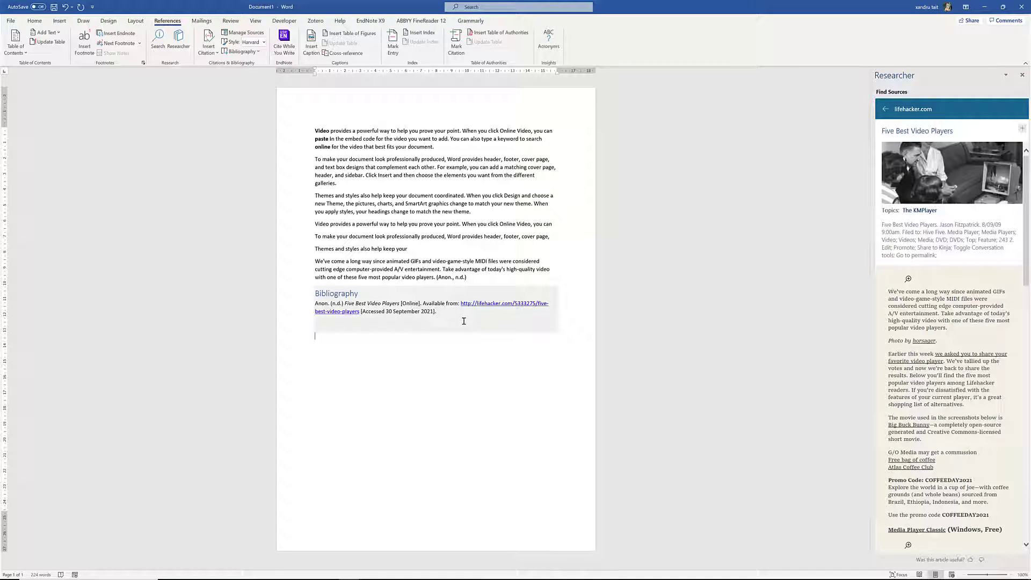
# Review the Five Best Video Players source, then copy the Physical activity source into the current list
pyautogui.click(248, 33)
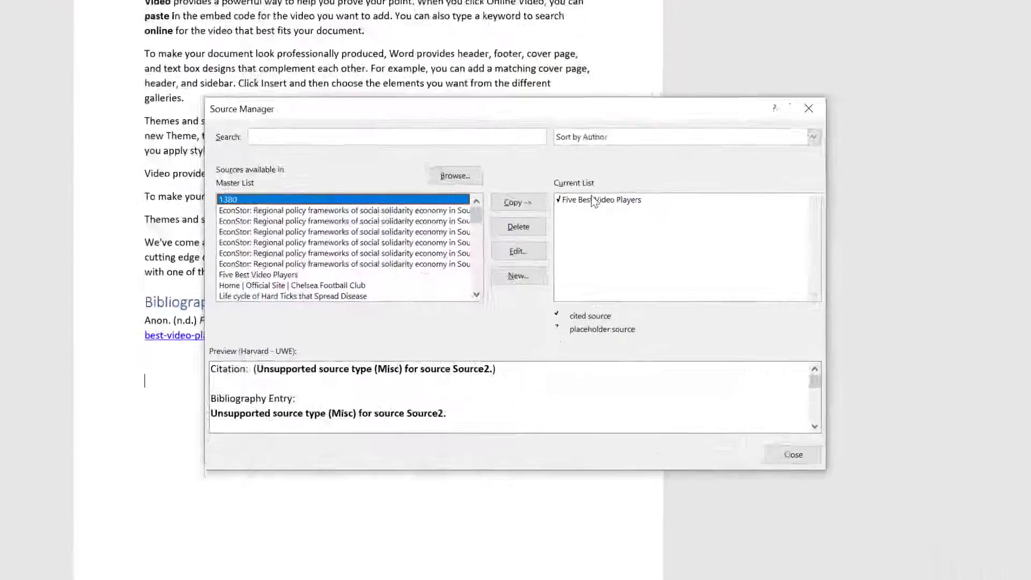
pyautogui.click(557, 238)
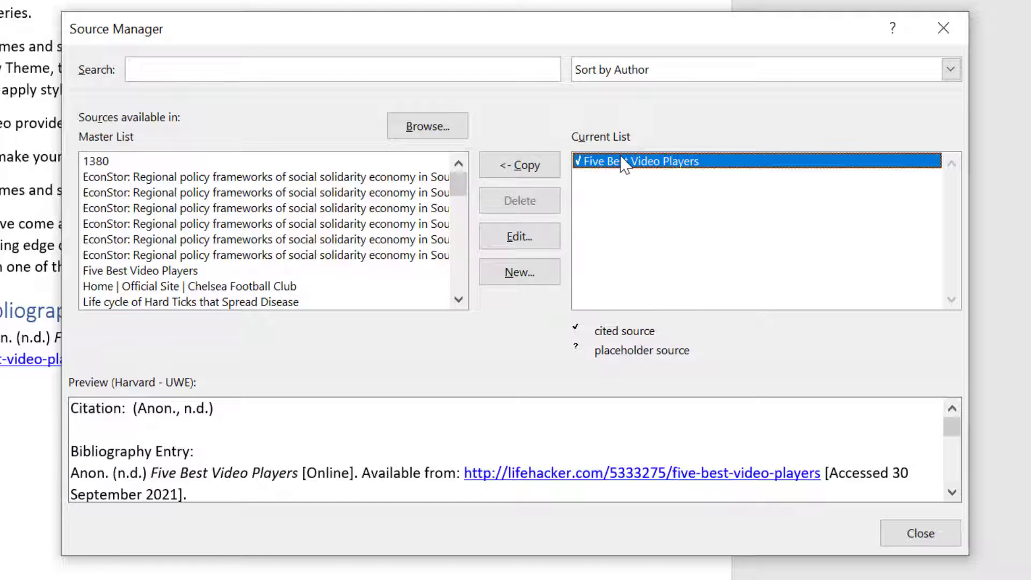
pyautogui.click(525, 244)
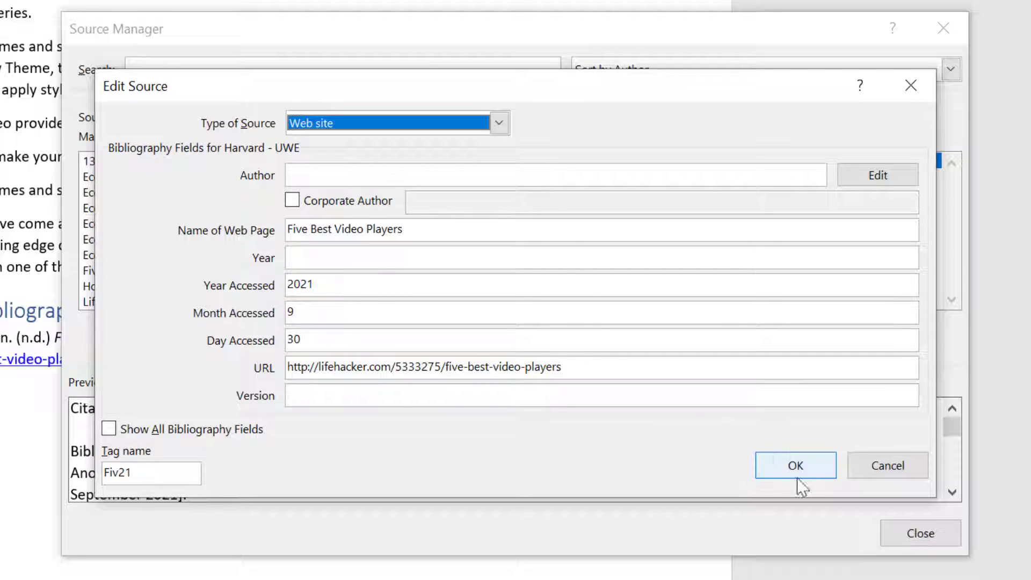
pyautogui.click(784, 466)
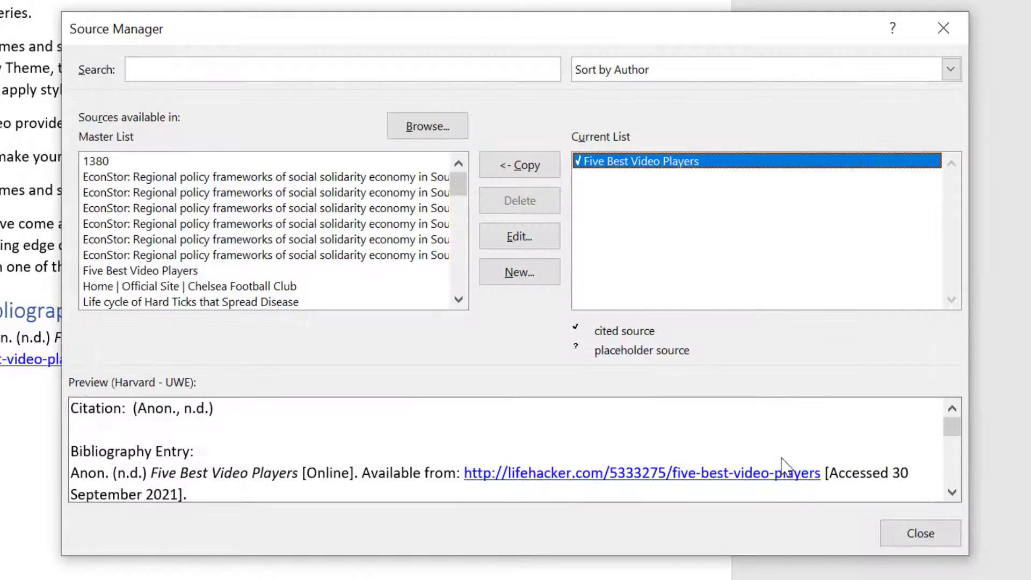
pyautogui.click(458, 299)
pyautogui.click(457, 299)
pyautogui.click(458, 299)
pyautogui.click(458, 299)
pyautogui.click(458, 299)
pyautogui.click(458, 299)
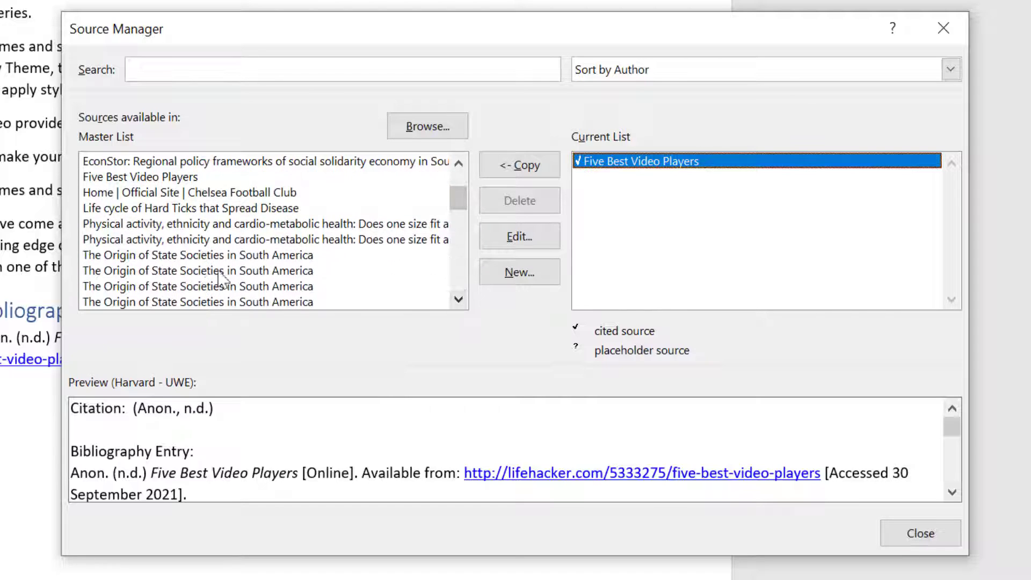
pyautogui.click(202, 238)
pyautogui.click(513, 164)
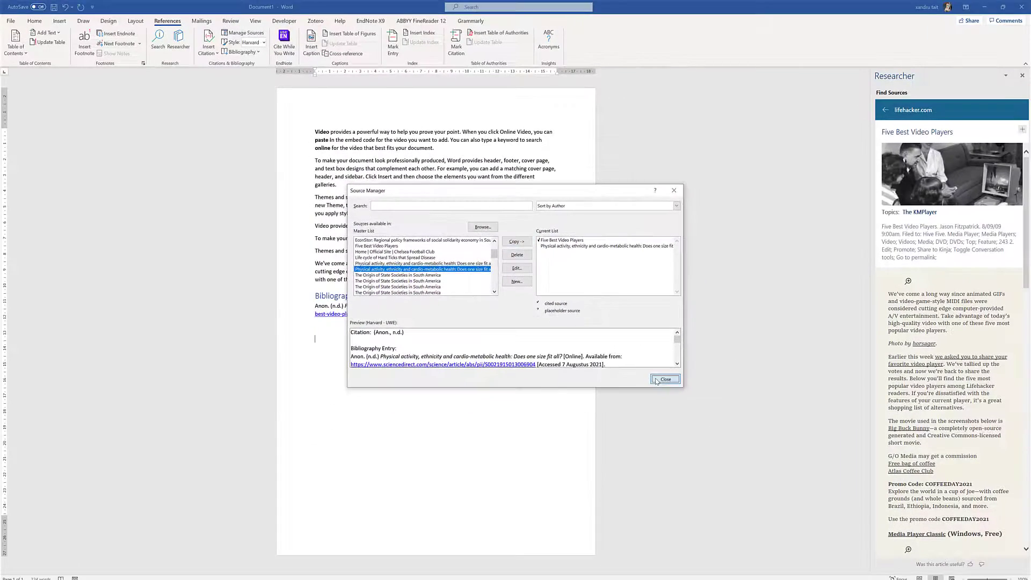
pyautogui.click(656, 379)
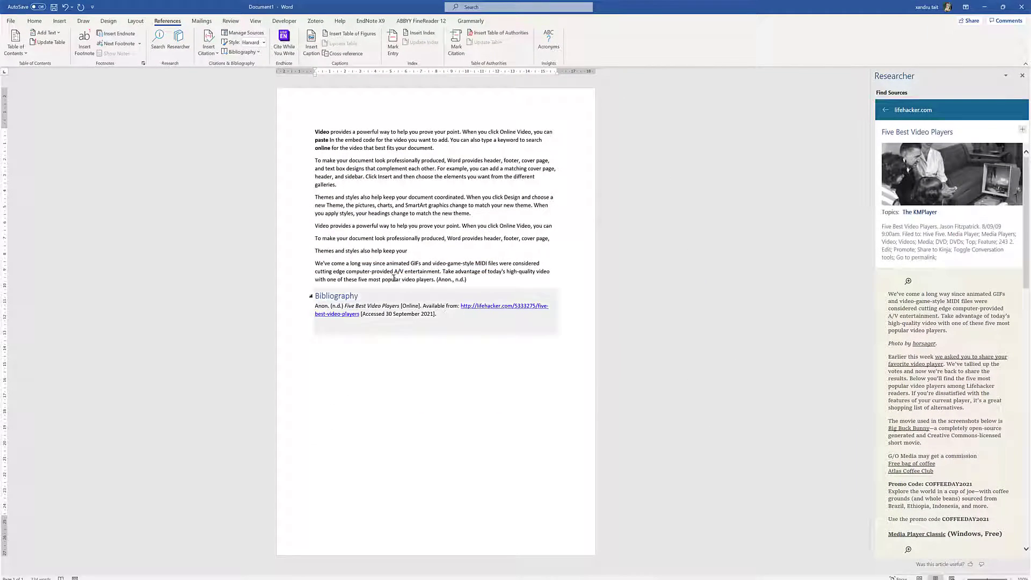
# Insert a second Bibliography listing both sources and close the Researcher pane
pyautogui.click(250, 52)
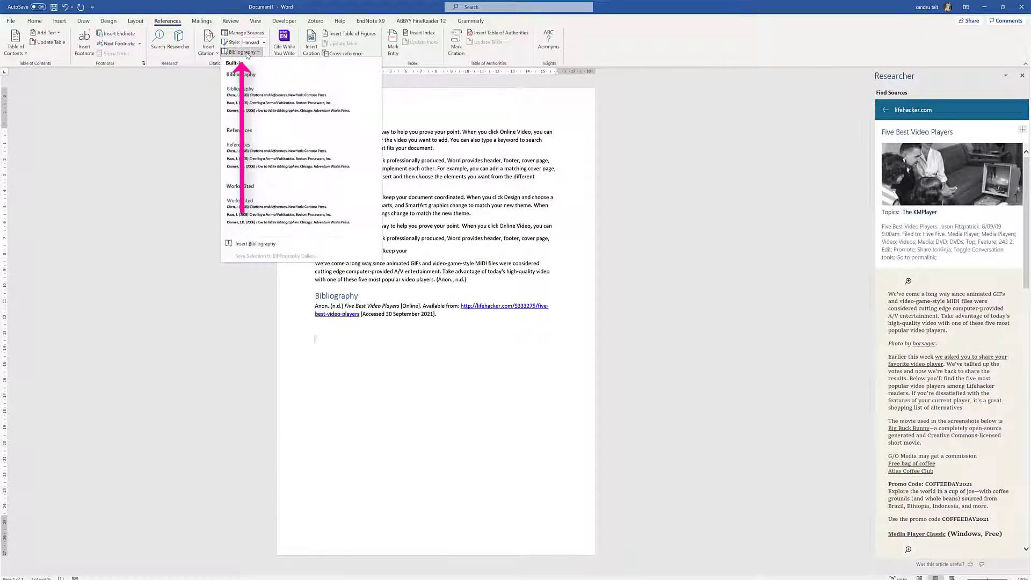
pyautogui.click(251, 96)
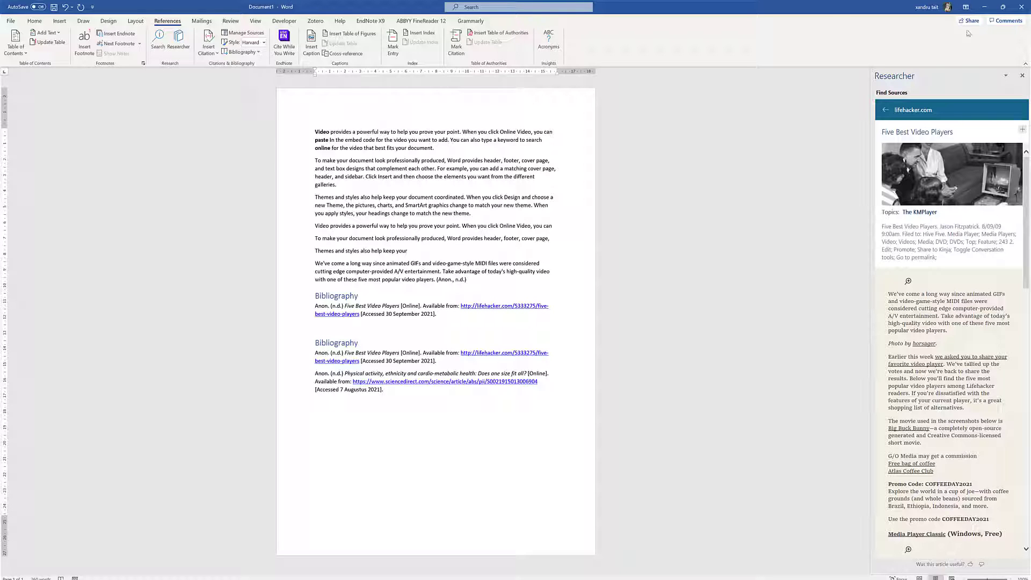
pyautogui.click(1021, 75)
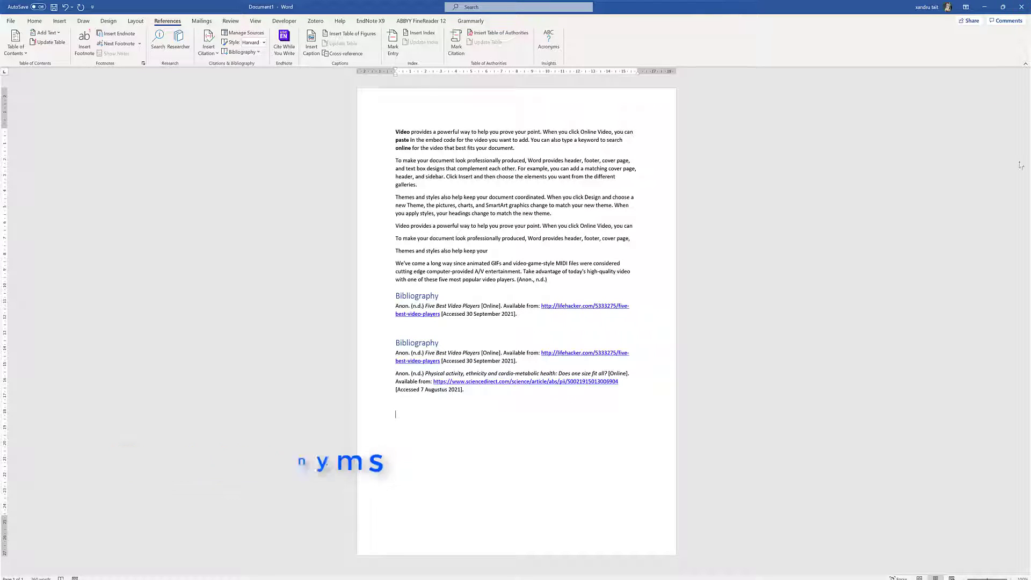
pyautogui.click(549, 43)
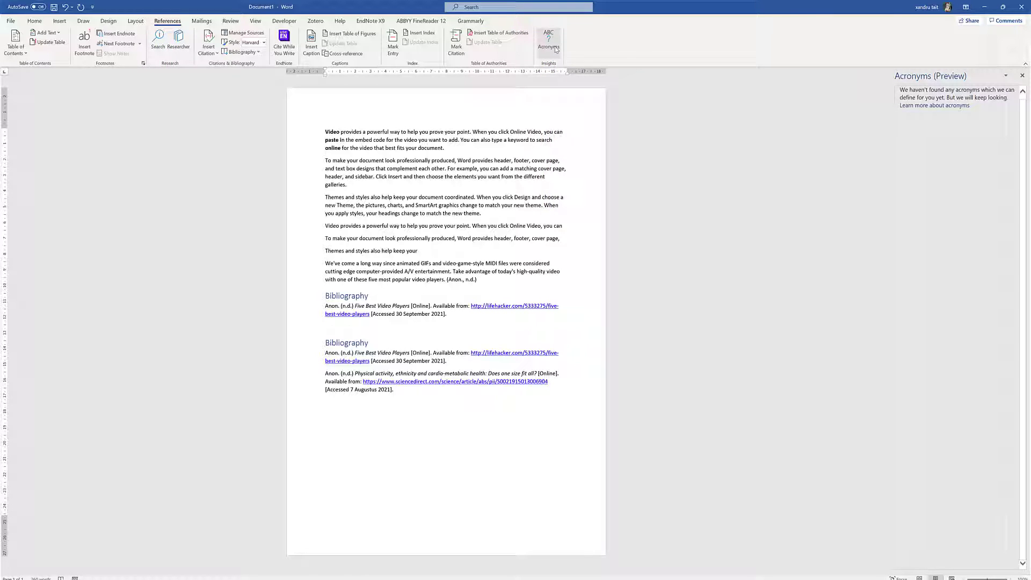
pyautogui.click(1022, 76)
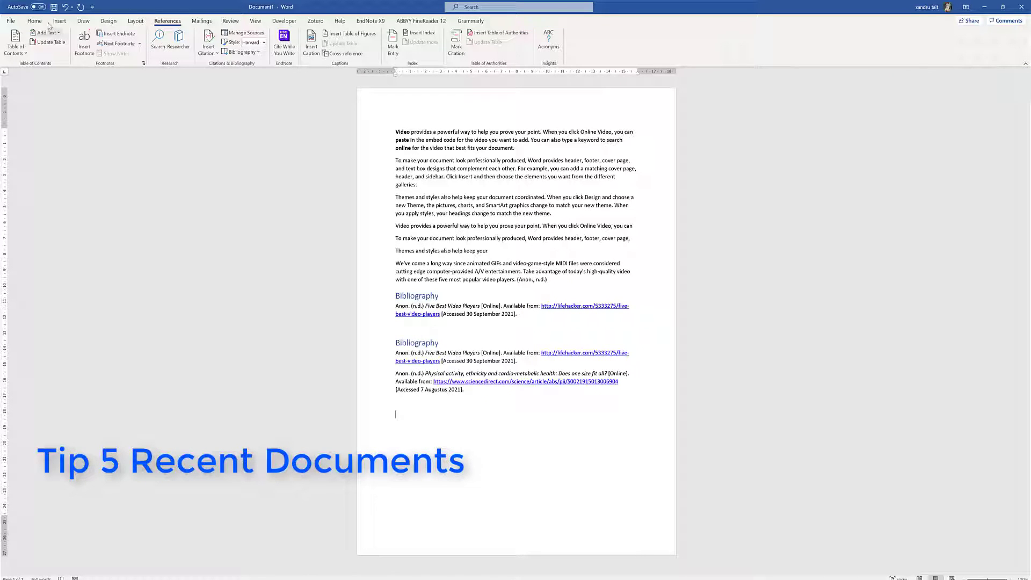
# Pin Dragon commands.docx and helath and Fitness.docx, then view the Pinned documents list
pyautogui.click(11, 21)
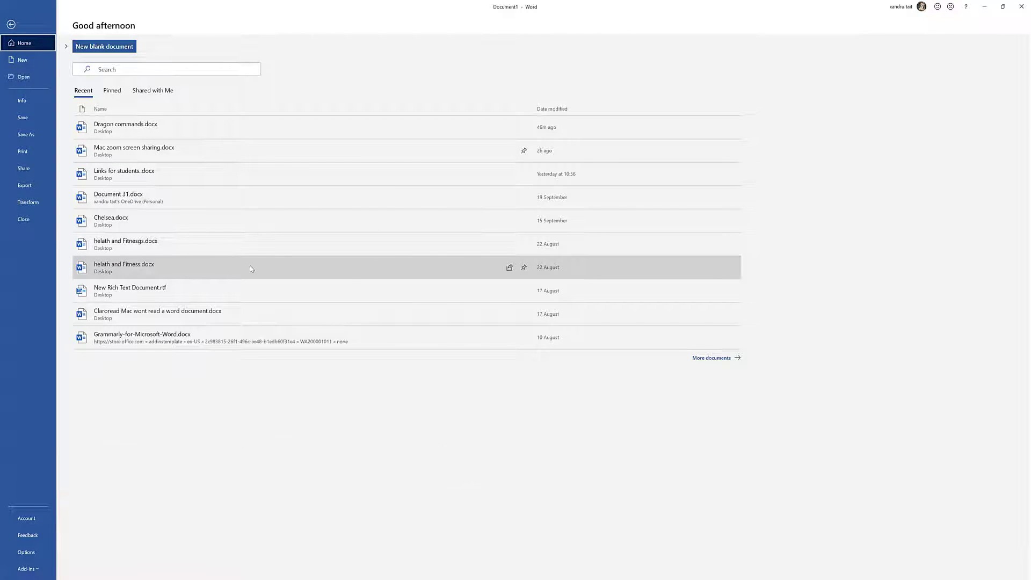
pyautogui.click(524, 127)
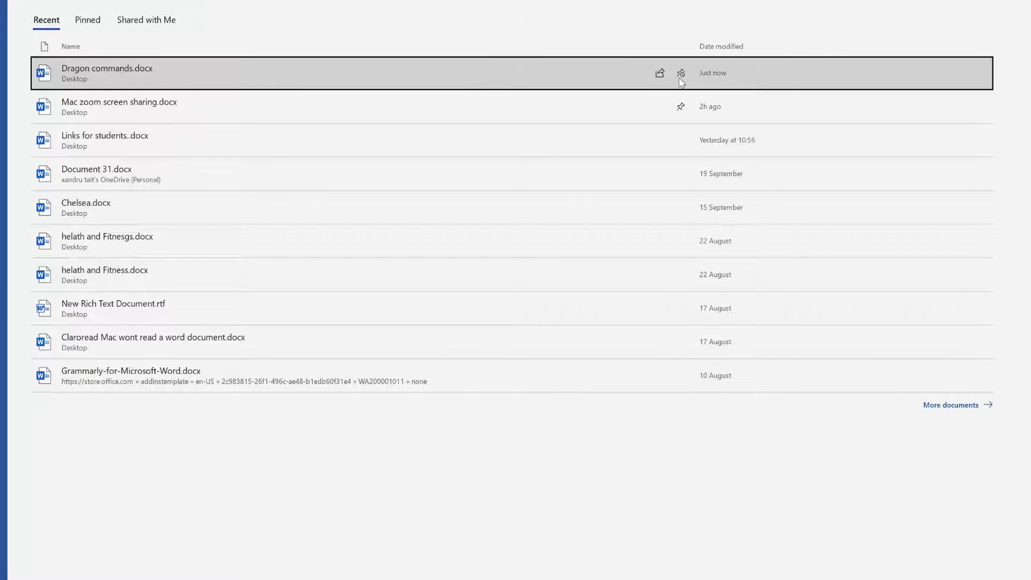
pyautogui.click(681, 277)
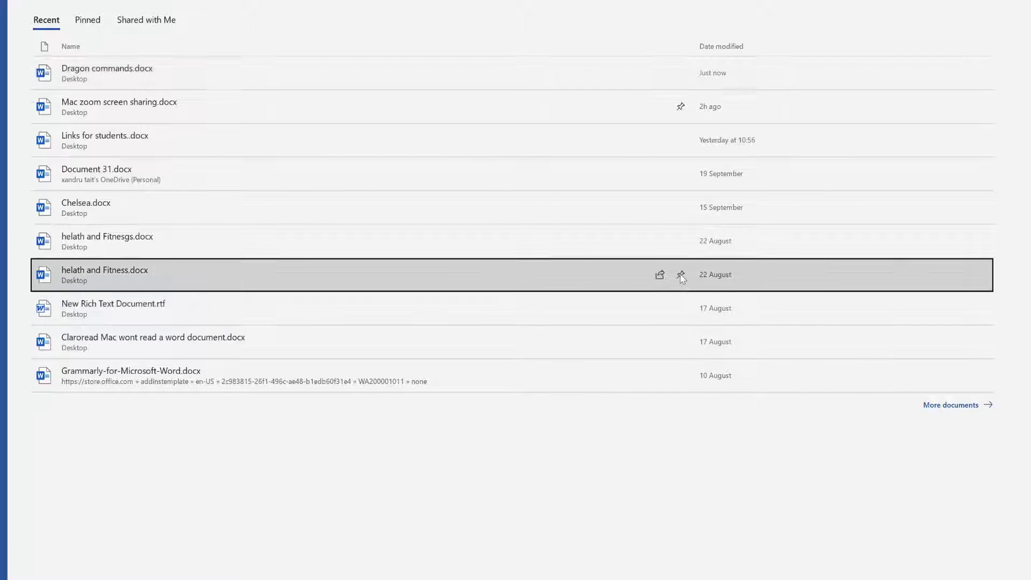
pyautogui.click(681, 275)
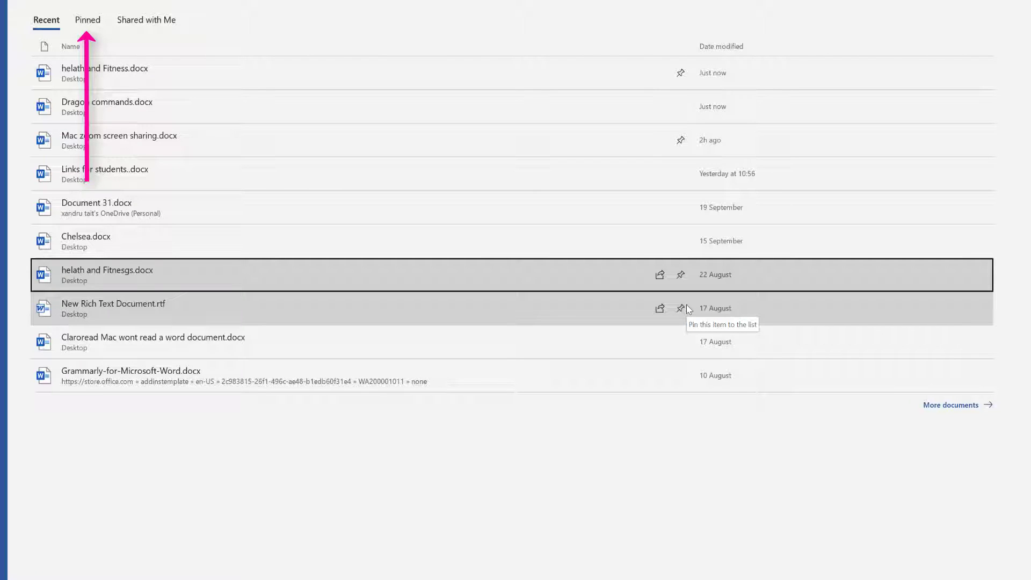
pyautogui.click(81, 24)
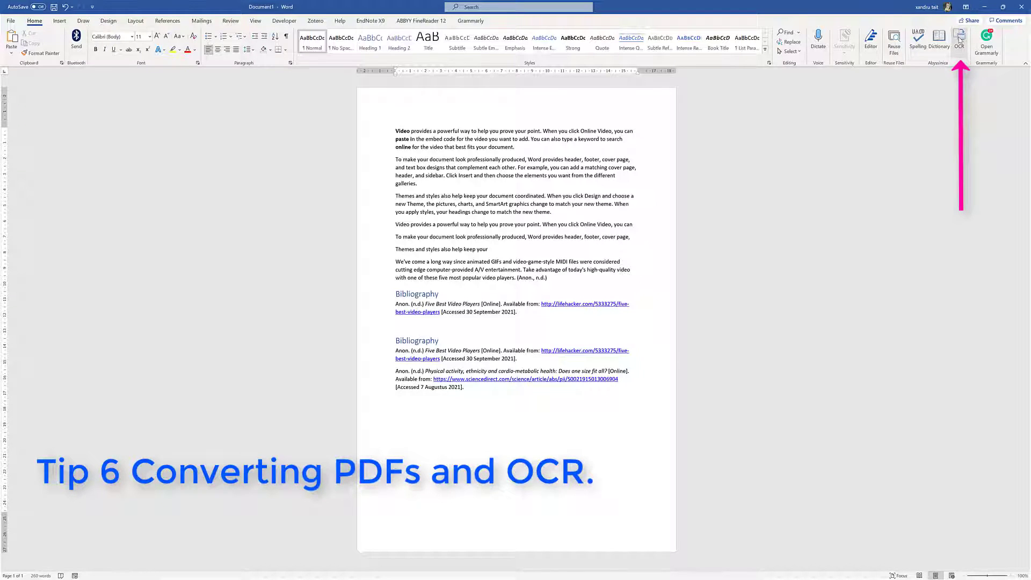
# Open Dragon Command.pdf from the Desktop as an editable document, then start a new blank document
pyautogui.click(959, 39)
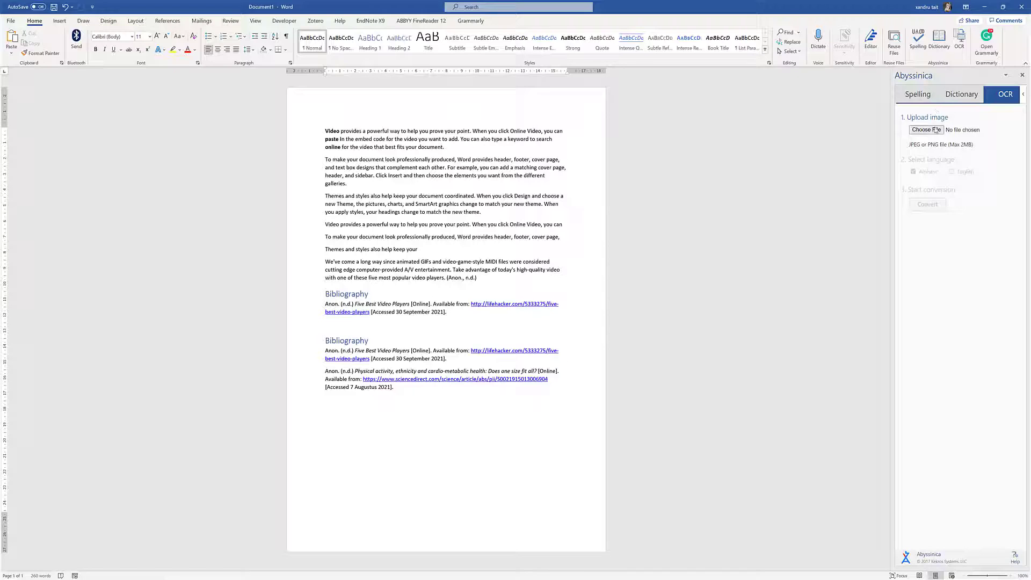
pyautogui.click(1022, 74)
pyautogui.click(10, 20)
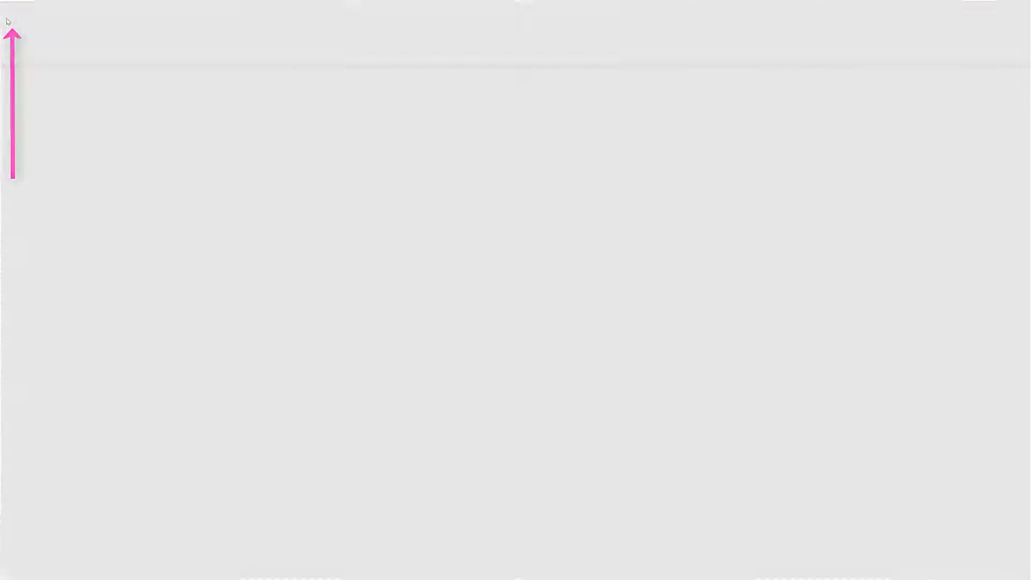
pyautogui.click(26, 80)
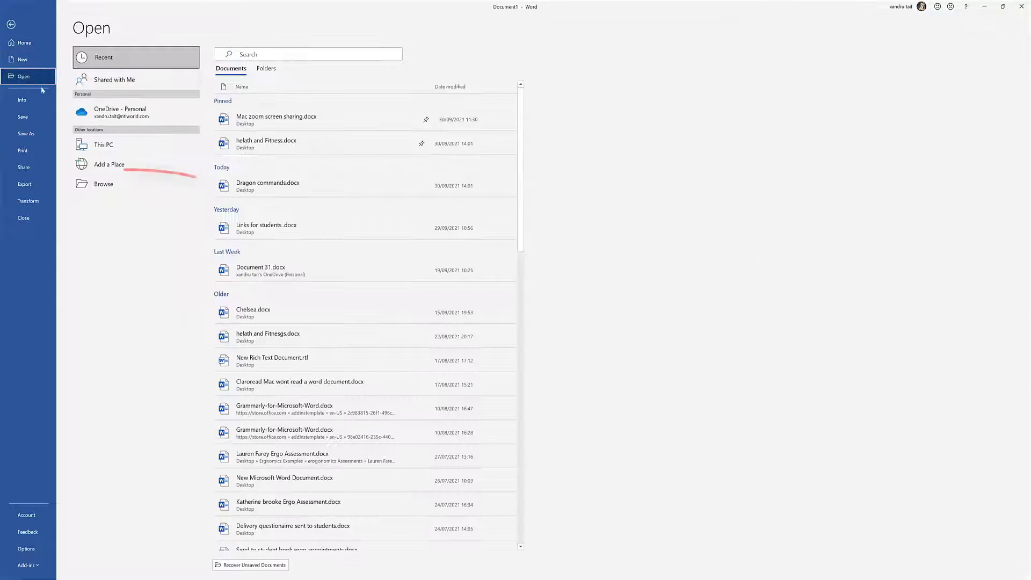
pyautogui.click(99, 183)
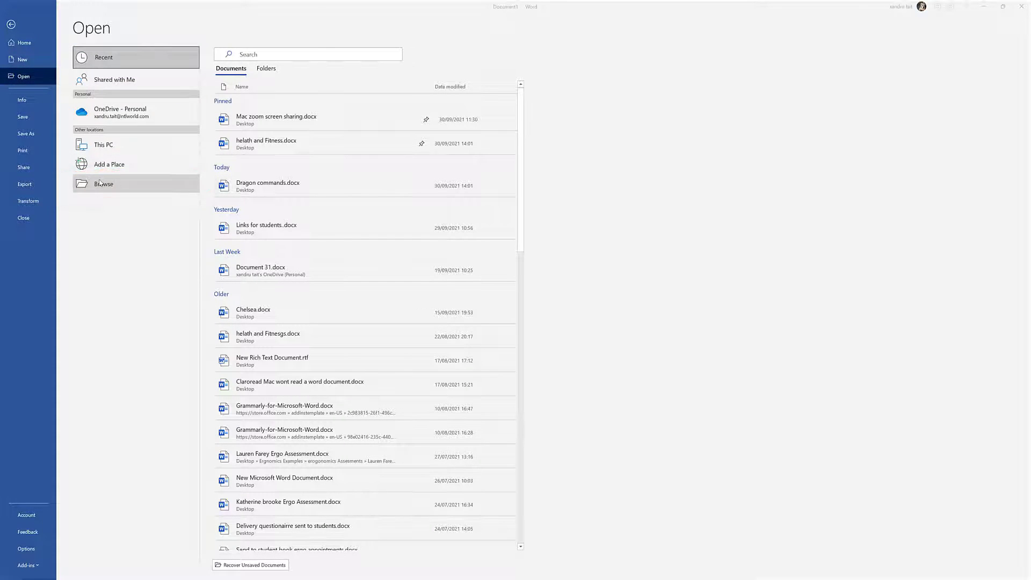
pyautogui.click(32, 197)
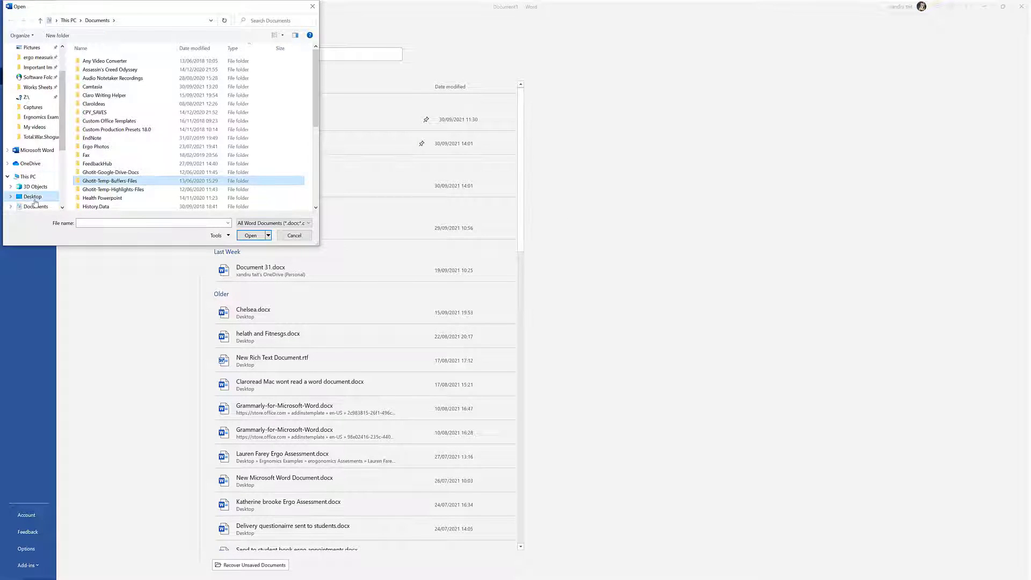
pyautogui.moveTo(316, 64); pyautogui.dragTo(316, 101)
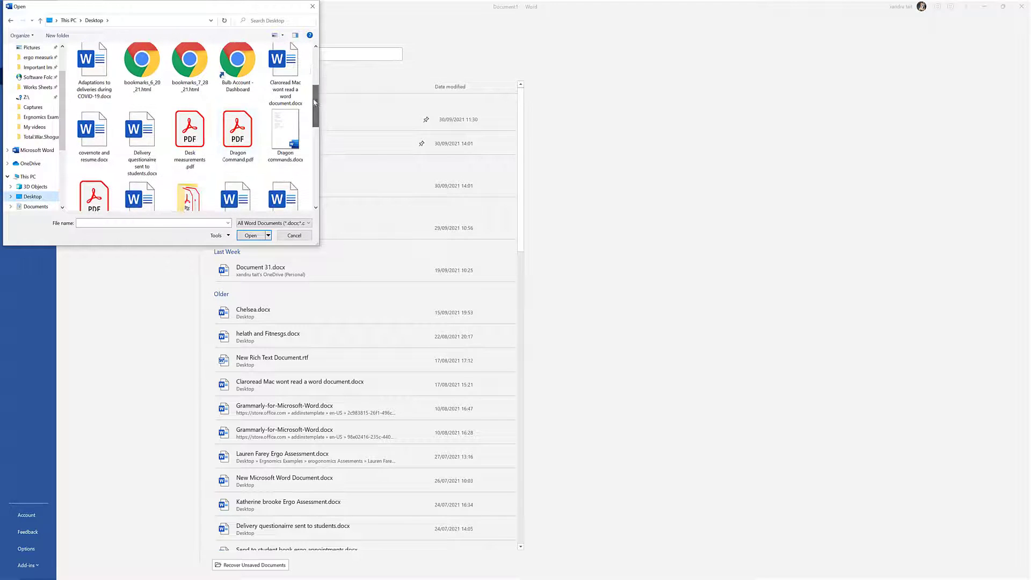
pyautogui.doubleClick(238, 136)
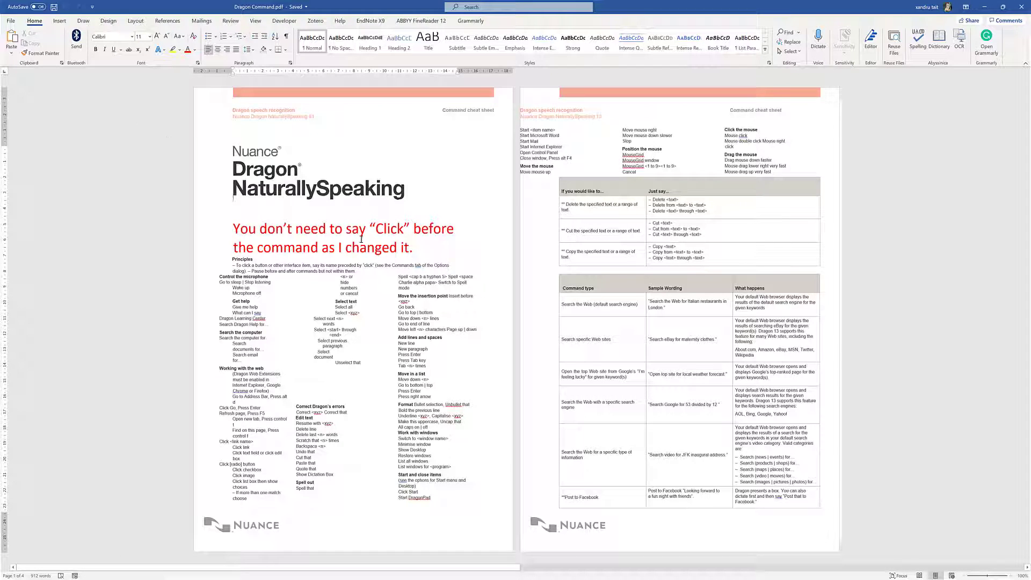
pyautogui.hotkey('ctrl', 'n')
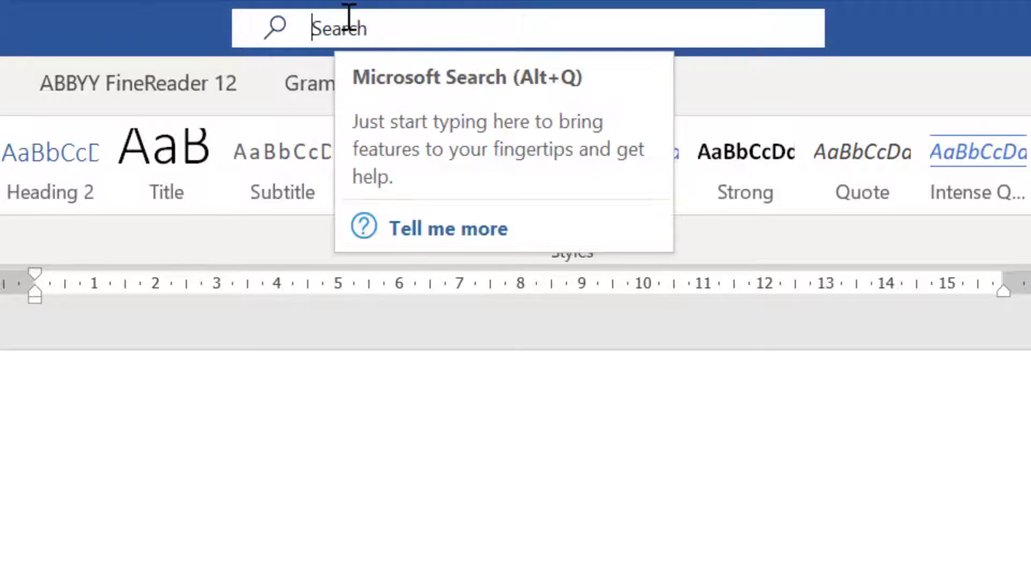
pyautogui.click(349, 17)
pyautogui.write('address')
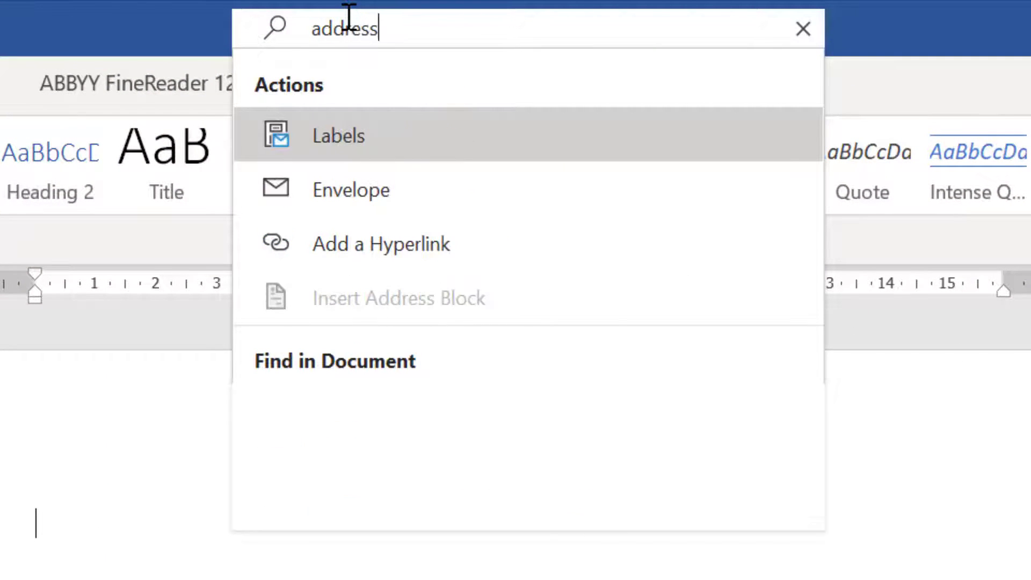
pyautogui.write(' book')
pyautogui.press('Escape')
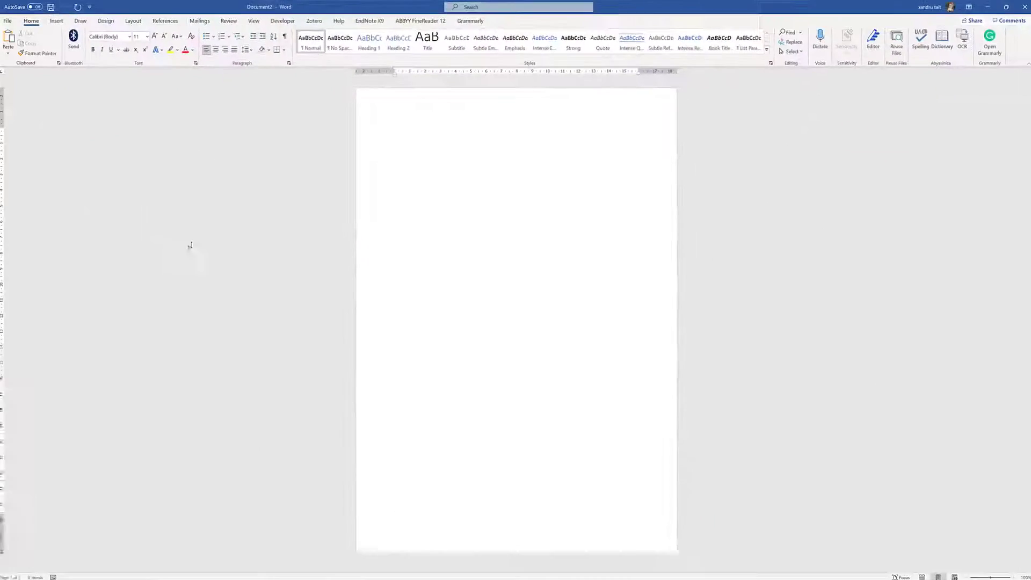
# Add Address Book from Commands Not in the Ribbon to the Quick Access Toolbar
pyautogui.click(93, 7)
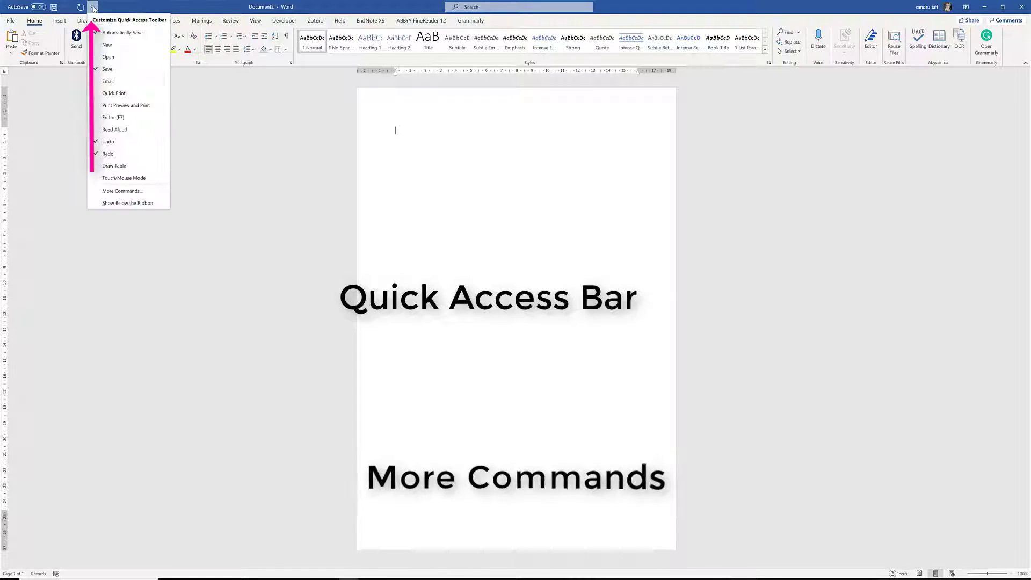
pyautogui.click(119, 190)
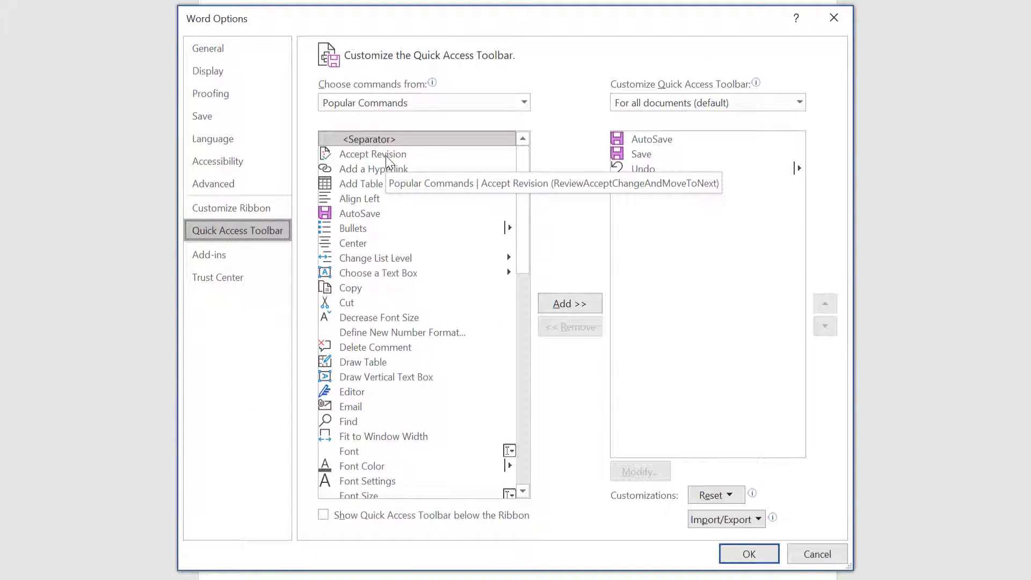
pyautogui.click(404, 103)
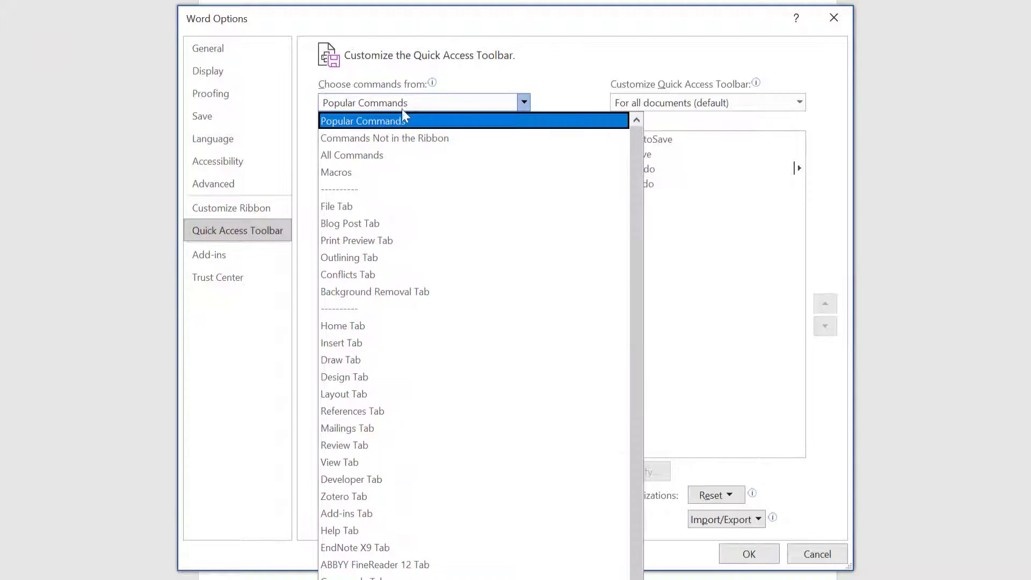
pyautogui.click(406, 152)
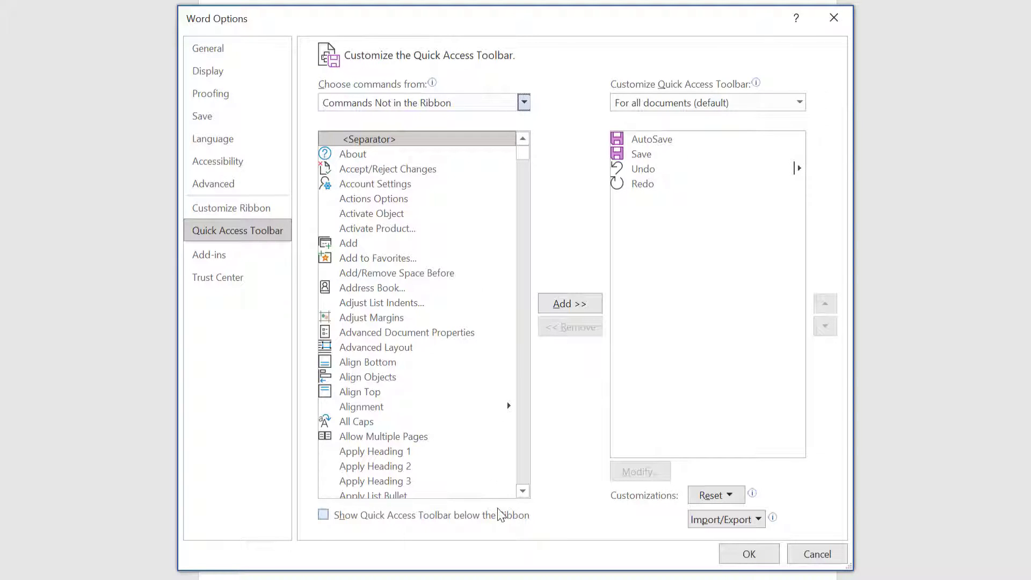
pyautogui.click(379, 288)
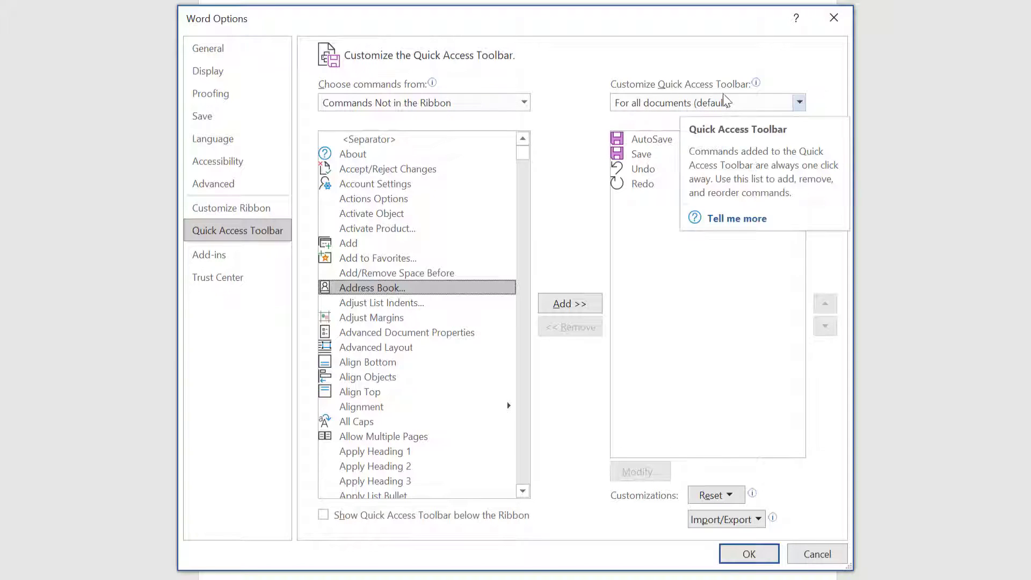
pyautogui.click(569, 306)
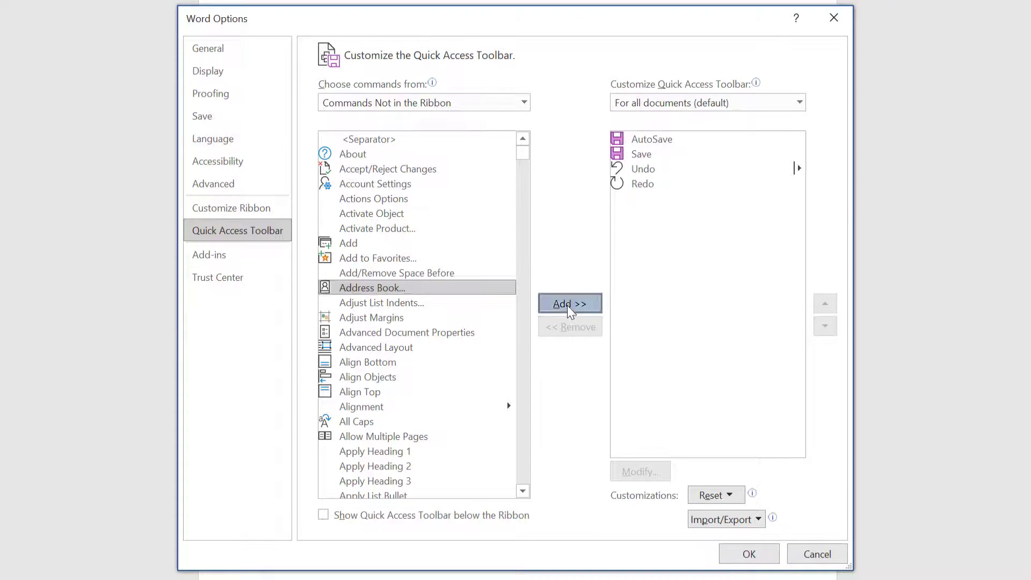
pyautogui.click(749, 554)
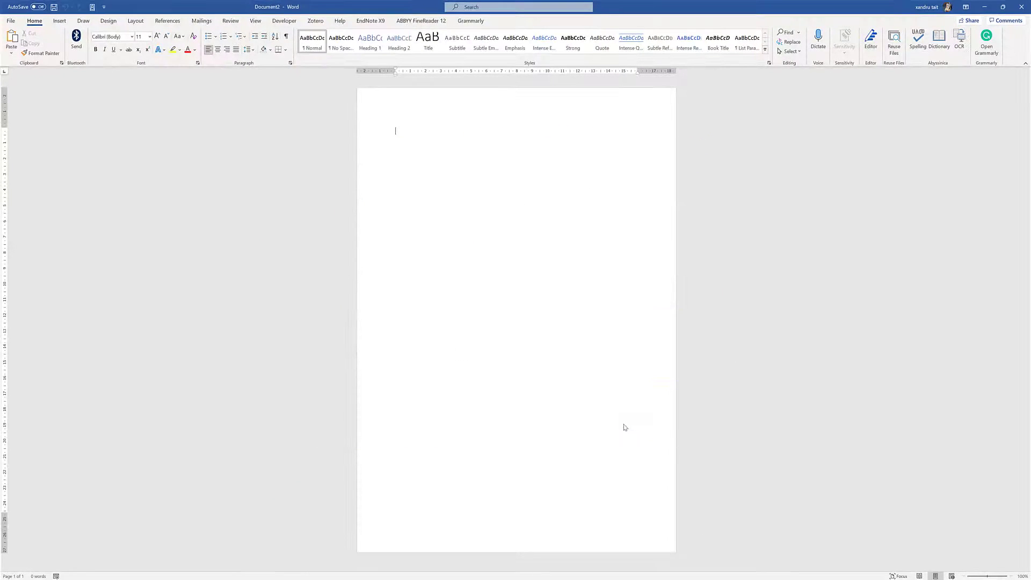
# Insert a contact's address from the Address Book using the Outlook profile
pyautogui.click(92, 9)
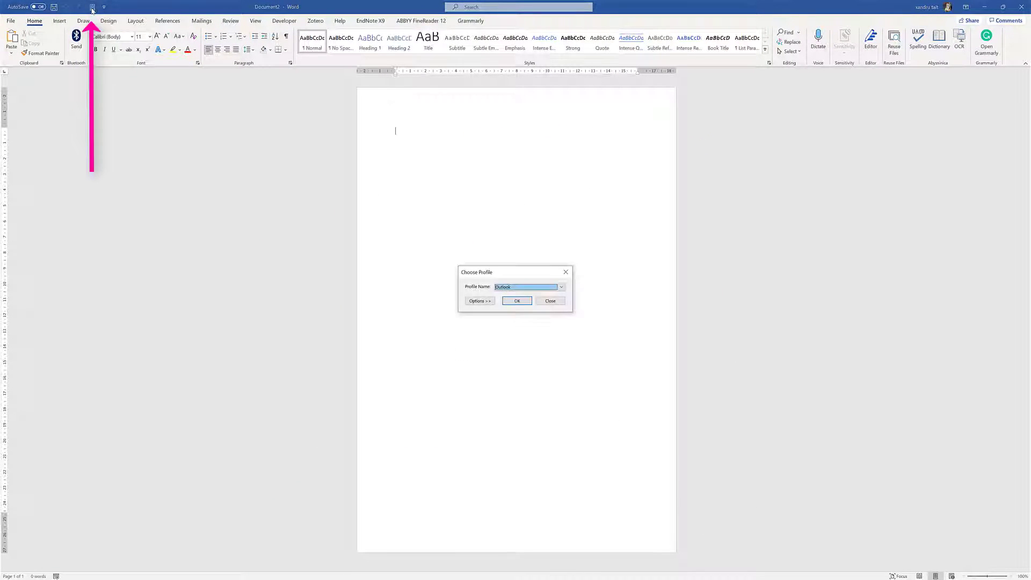
pyautogui.click(561, 288)
pyautogui.click(561, 289)
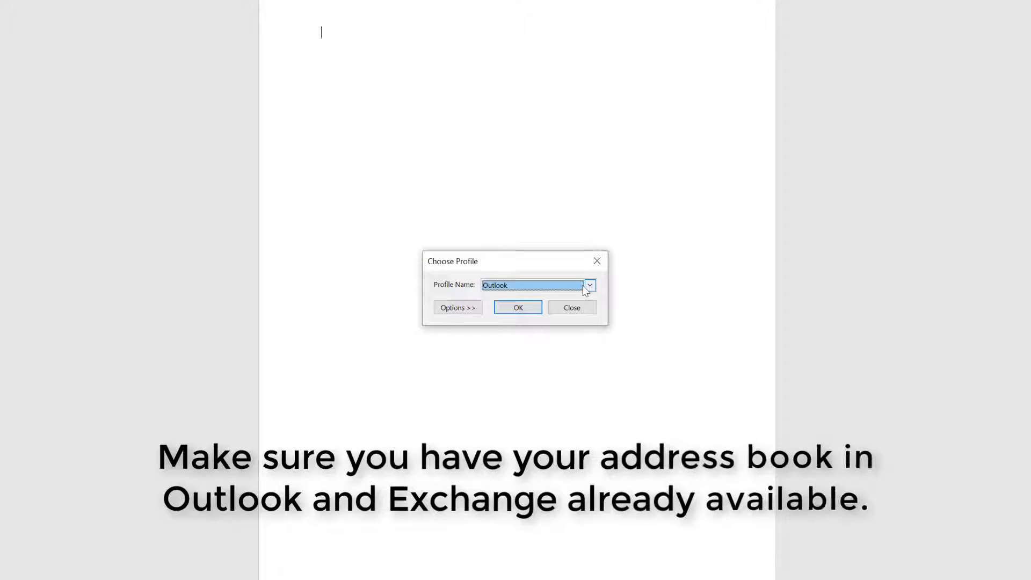
pyautogui.click(469, 308)
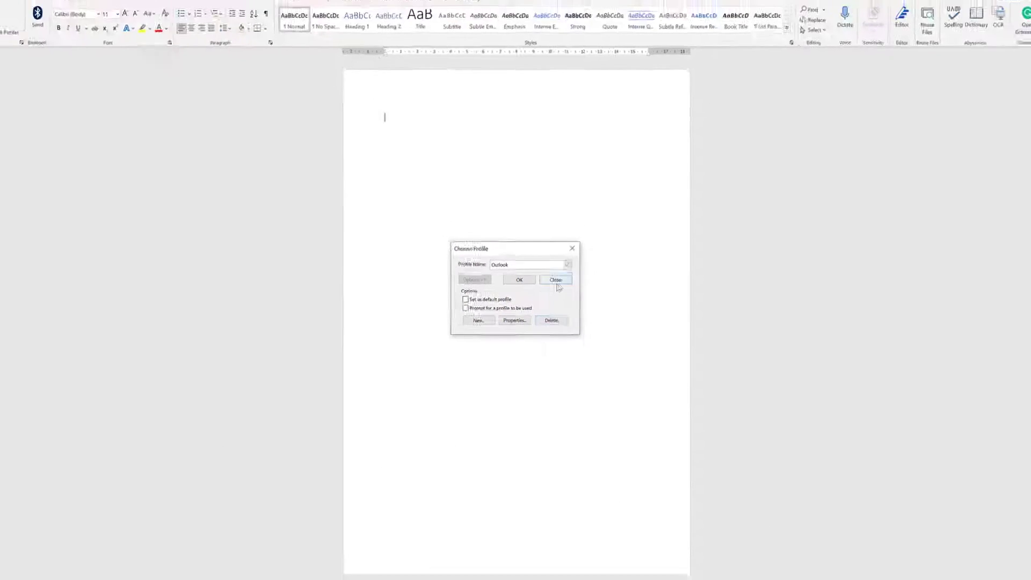
pyautogui.click(557, 282)
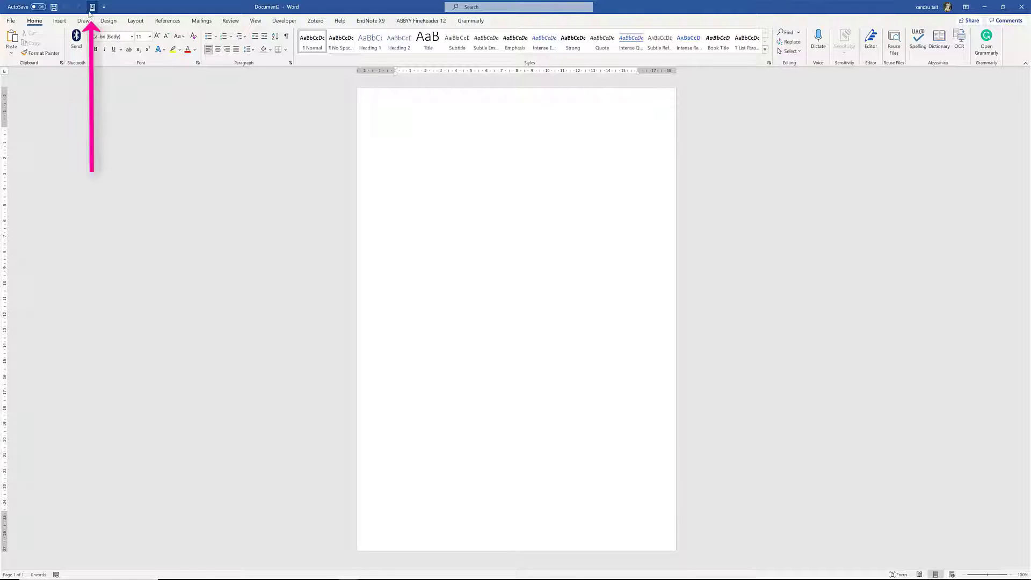
pyautogui.click(91, 9)
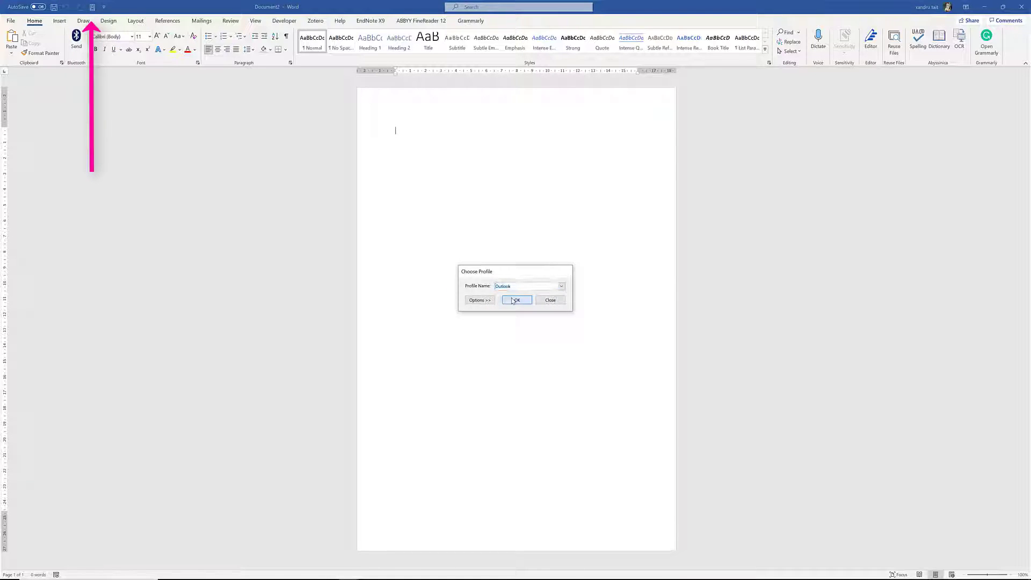
pyautogui.click(513, 301)
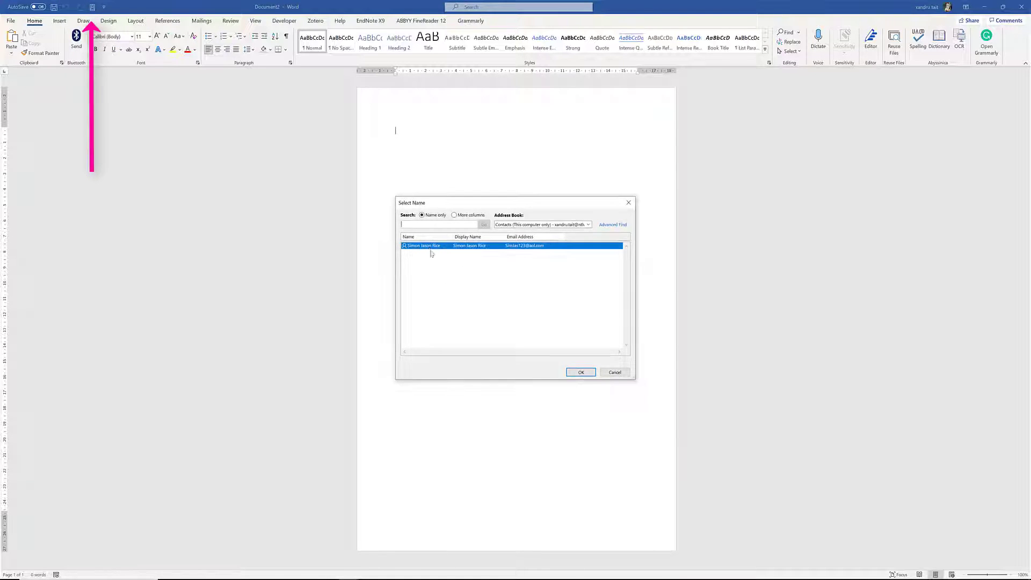
pyautogui.click(581, 372)
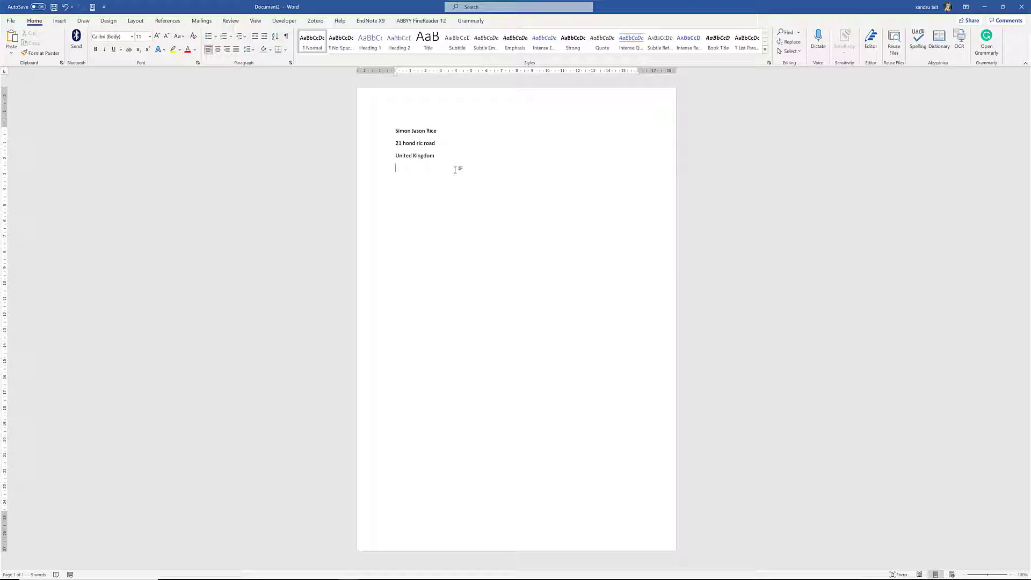
# Delete the inserted address and type =rand() to generate sample text
pyautogui.hotkey('ctrl', 'a')
pyautogui.press('Delete')
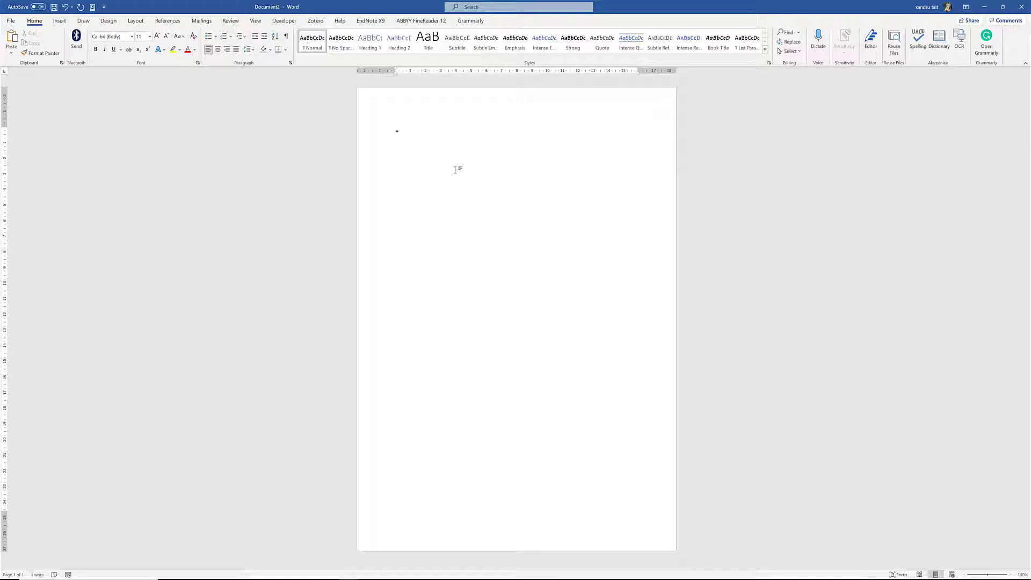
pyautogui.write('=rand()')
pyautogui.press('Return')
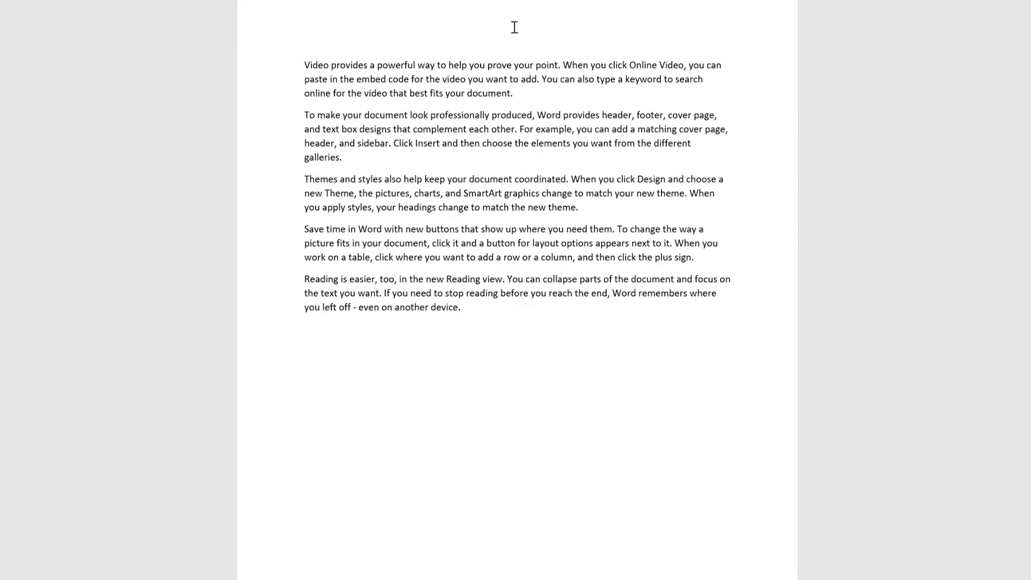
pyautogui.rightClick(354, 63)
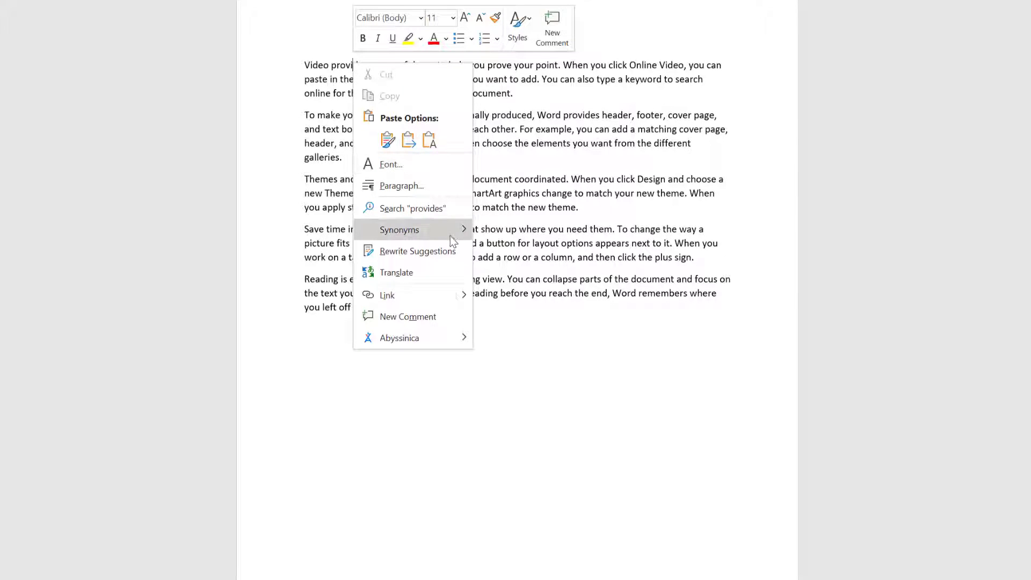
pyautogui.moveTo(449, 236)
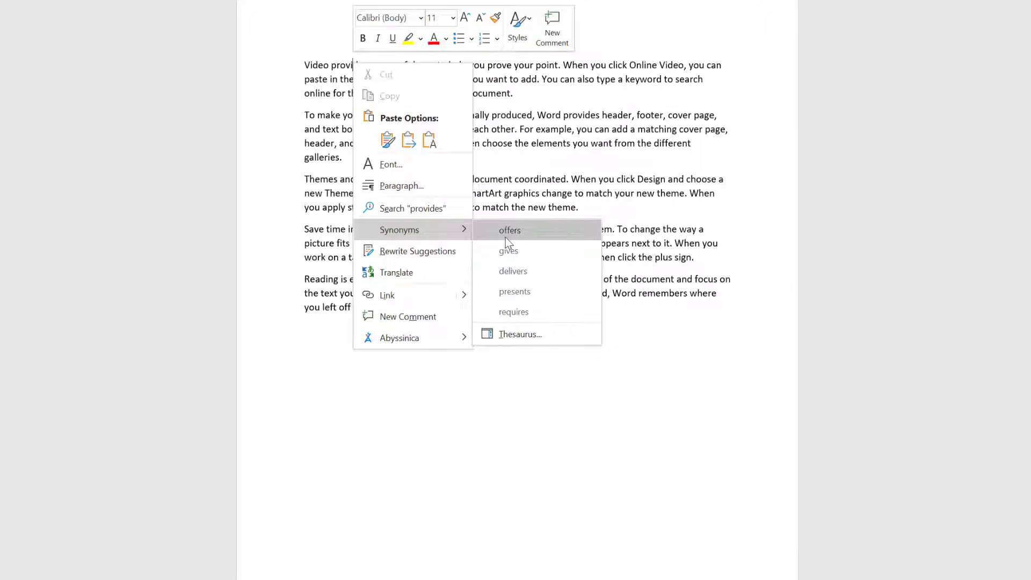
pyautogui.click(505, 238)
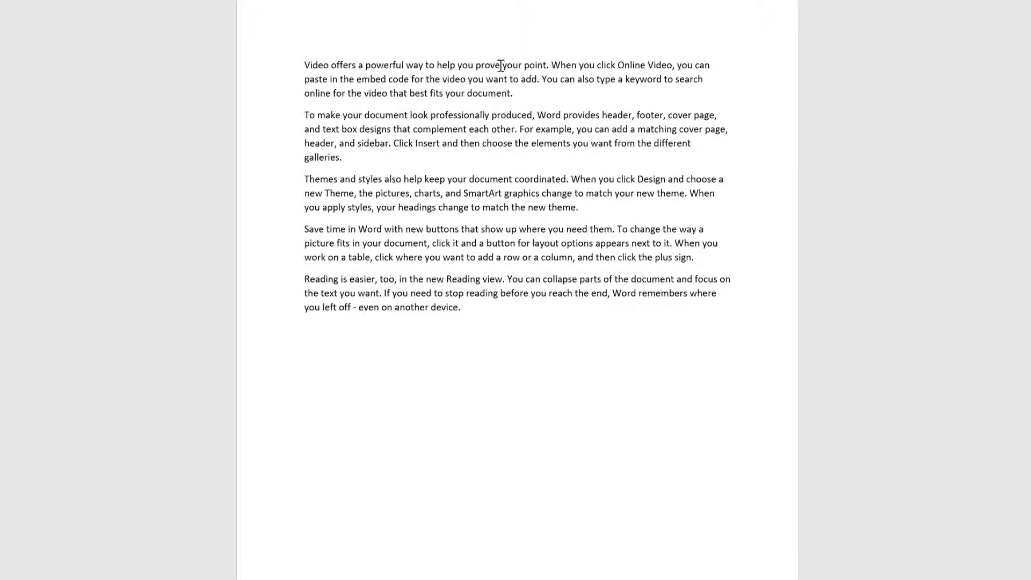
pyautogui.rightClick(536, 64)
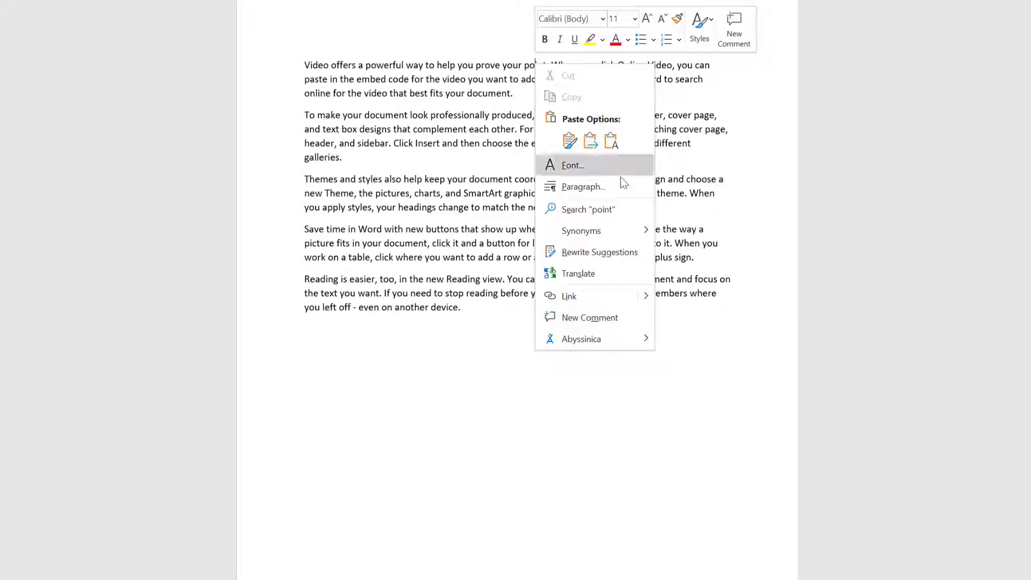
pyautogui.moveTo(634, 236)
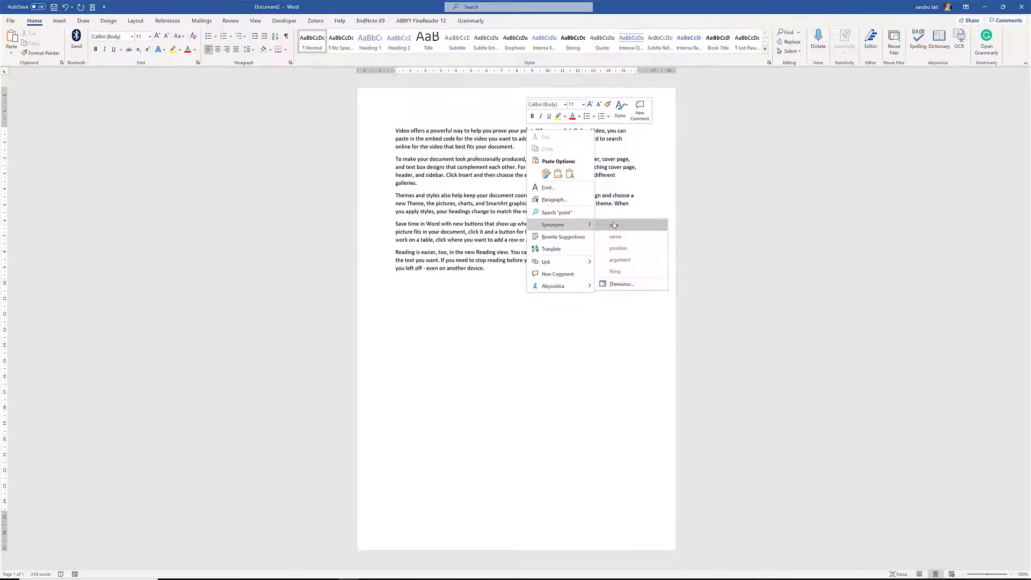
pyautogui.click(622, 284)
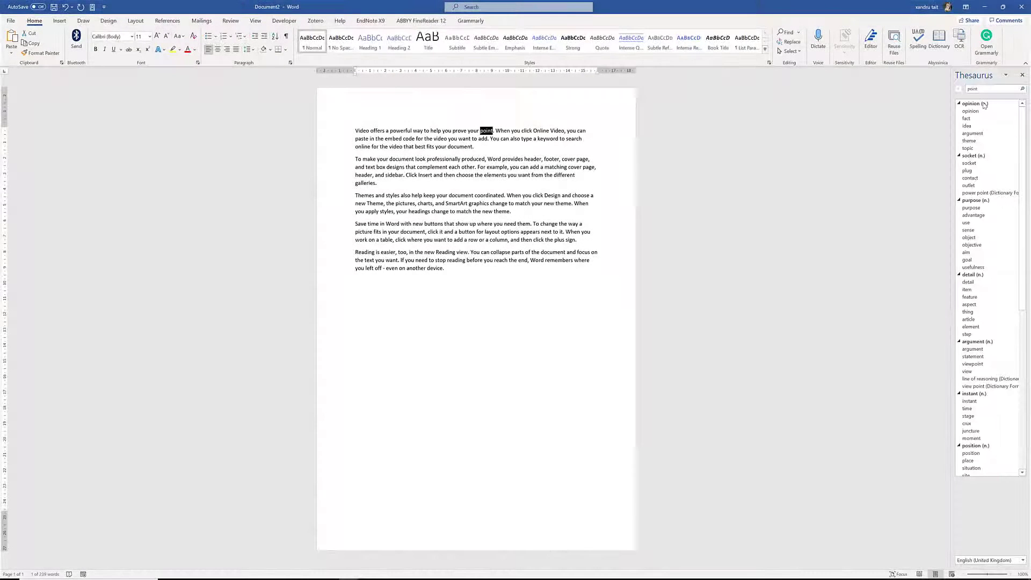
pyautogui.click(936, 42)
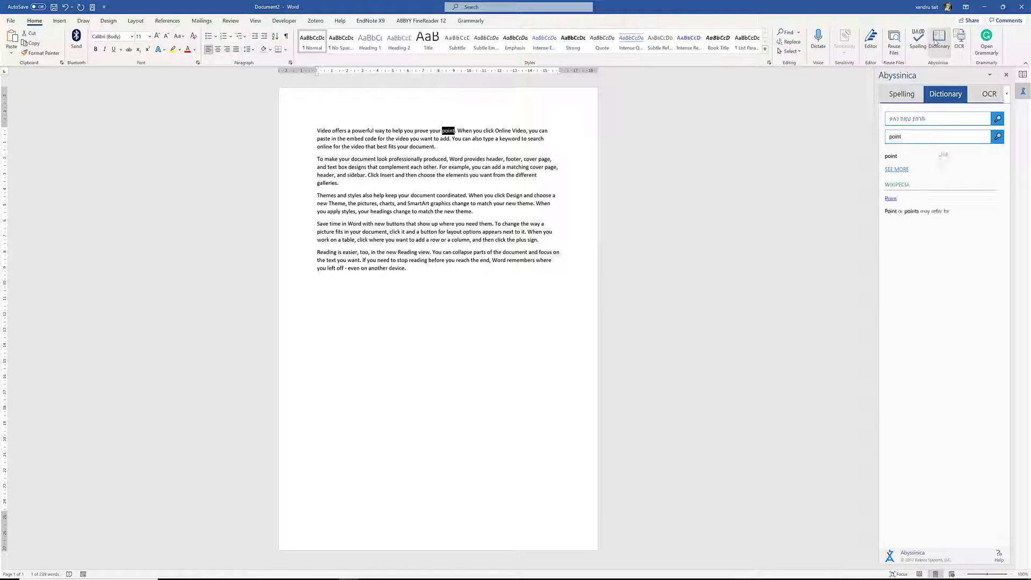
pyautogui.click(1006, 76)
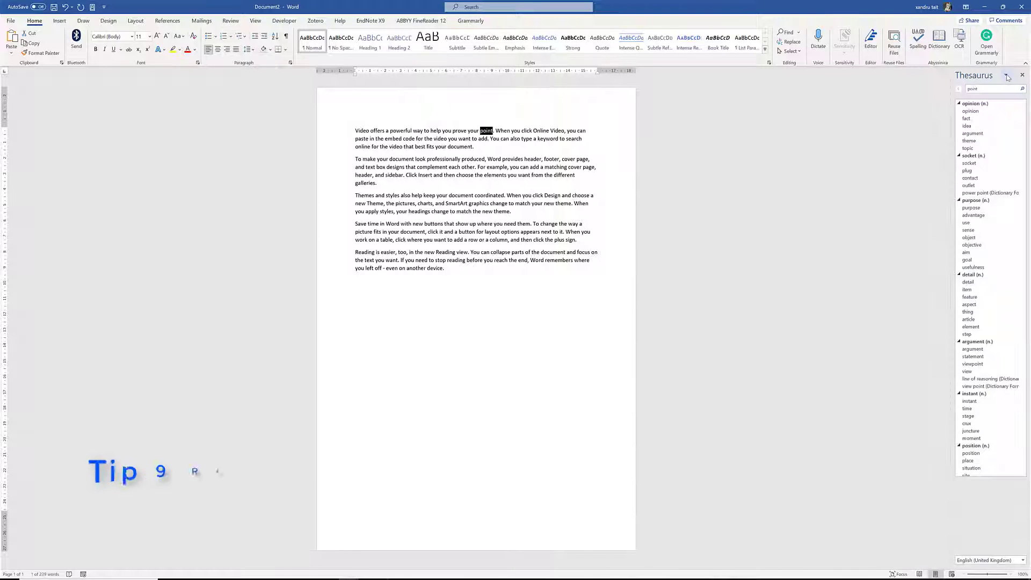
pyautogui.click(1023, 77)
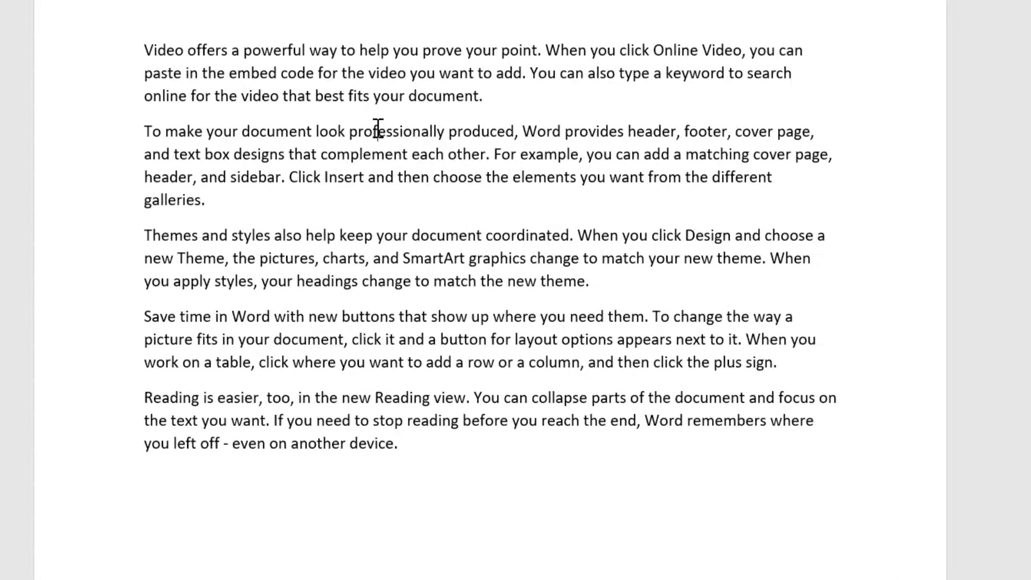
# Get rewrite suggestions for 'professionally produced', previewing 'professionally made' without changing the text
pyautogui.doubleClick(378, 131)
pyautogui.rightClick(378, 131)
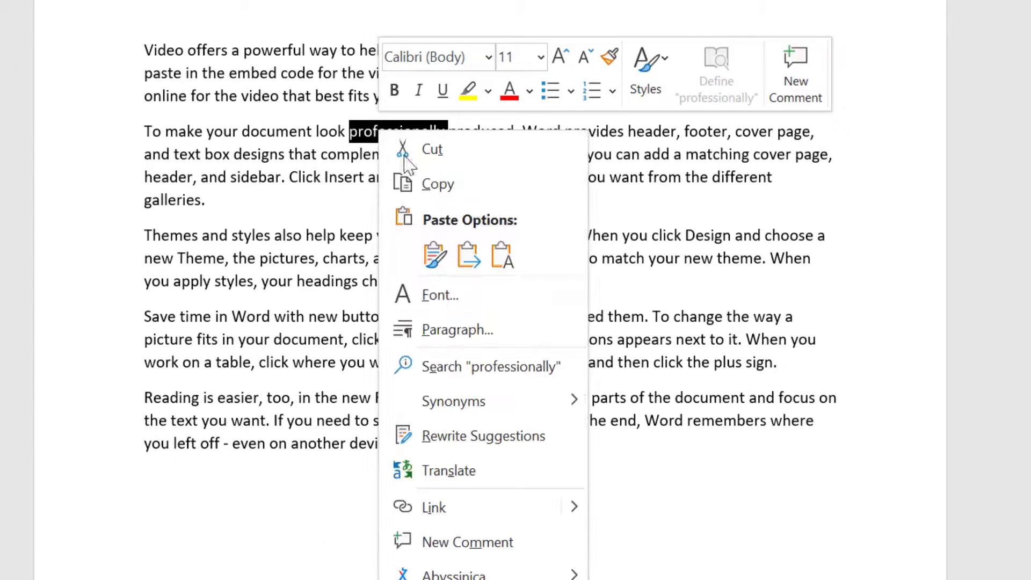
pyautogui.click(494, 433)
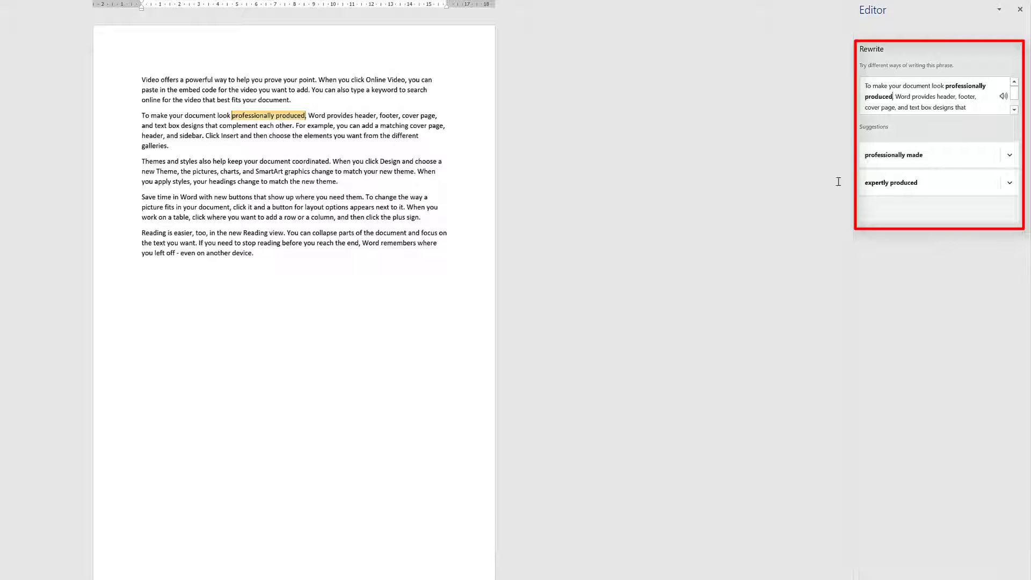
pyautogui.click(880, 155)
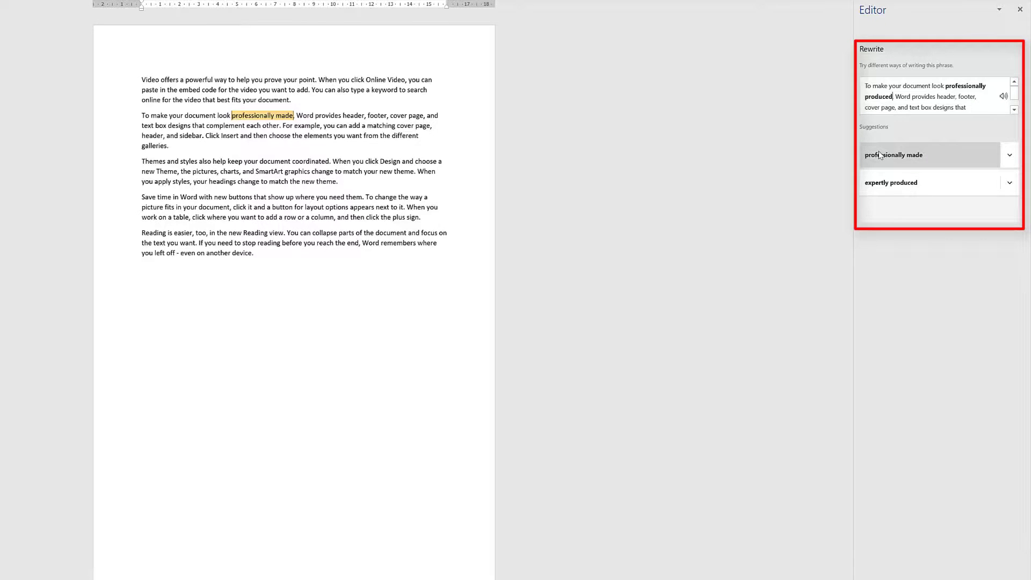
pyautogui.click(411, 305)
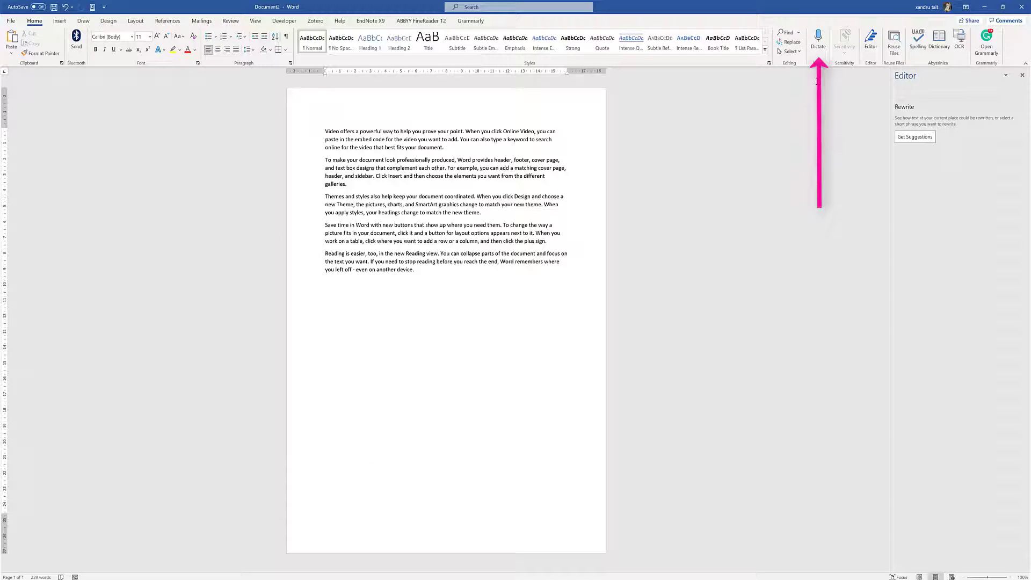
# Dictate a sentence about a health and social work assignment at the document's end, then close the Editor pane
pyautogui.click(818, 40)
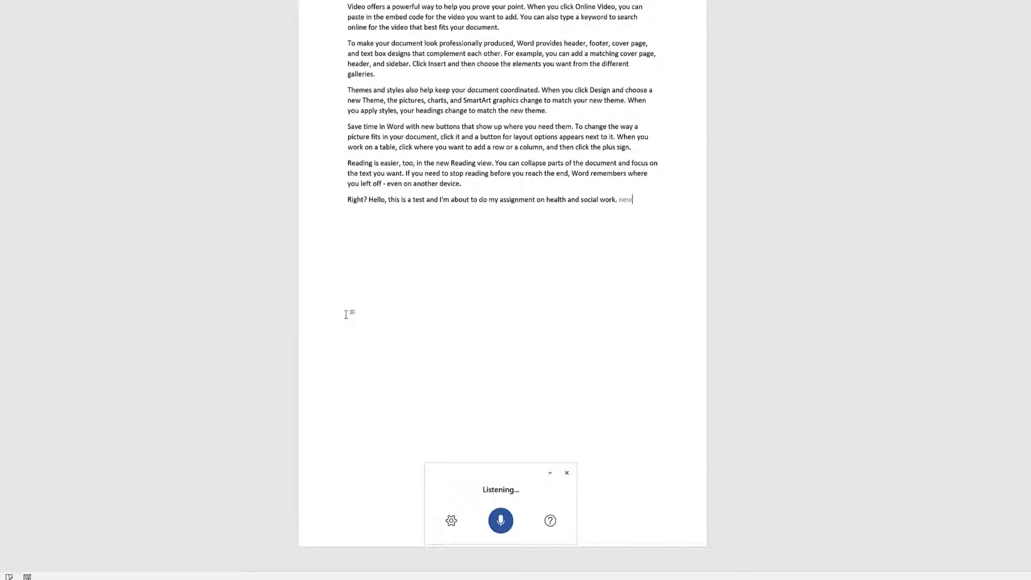
pyautogui.click(500, 520)
pyautogui.click(451, 520)
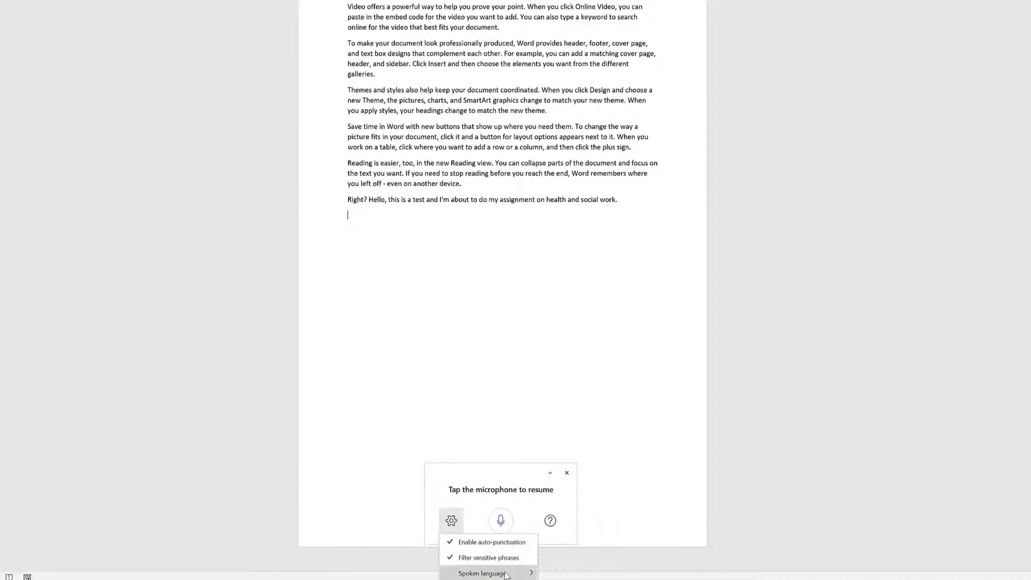
pyautogui.moveTo(506, 575)
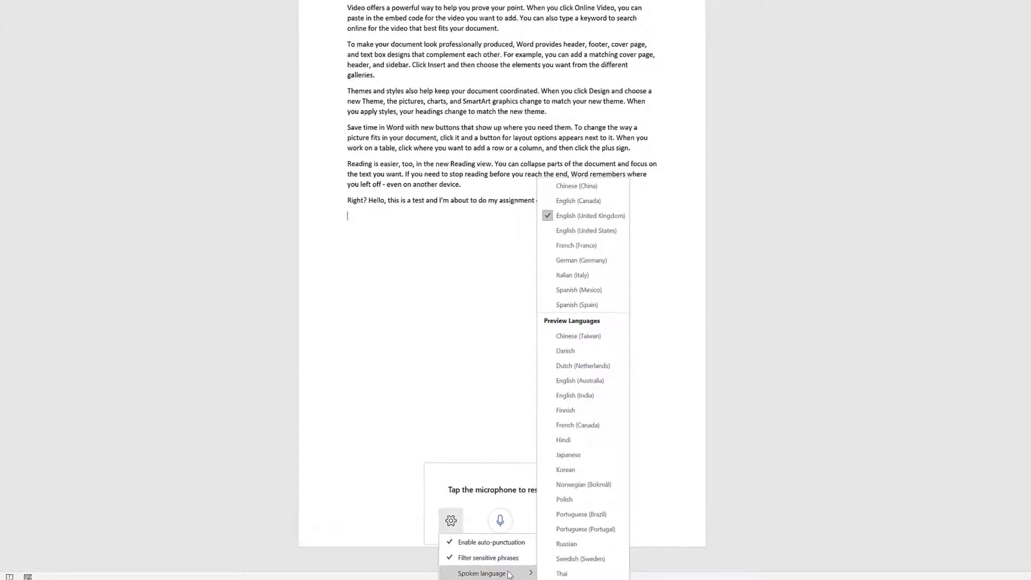
pyautogui.click(470, 428)
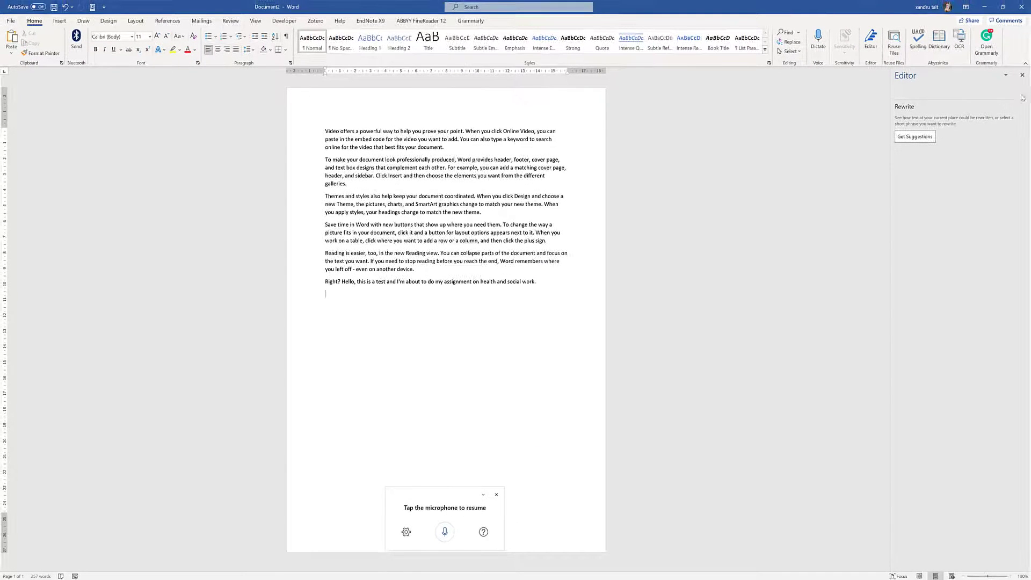
pyautogui.click(1022, 75)
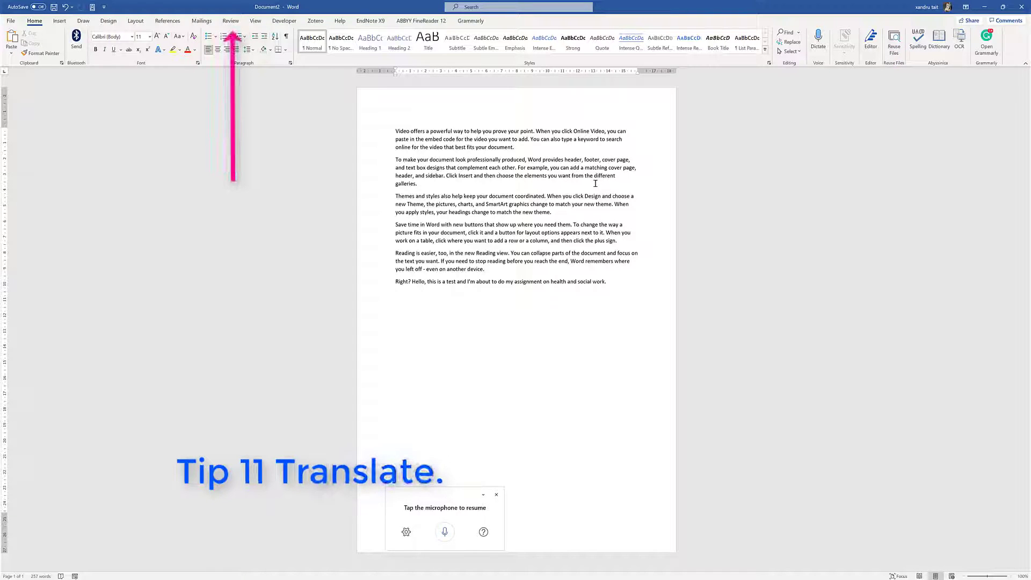
# Replace the 'Reading is easier' paragraph with its Bulgarian translation using Translate Selection
pyautogui.click(230, 22)
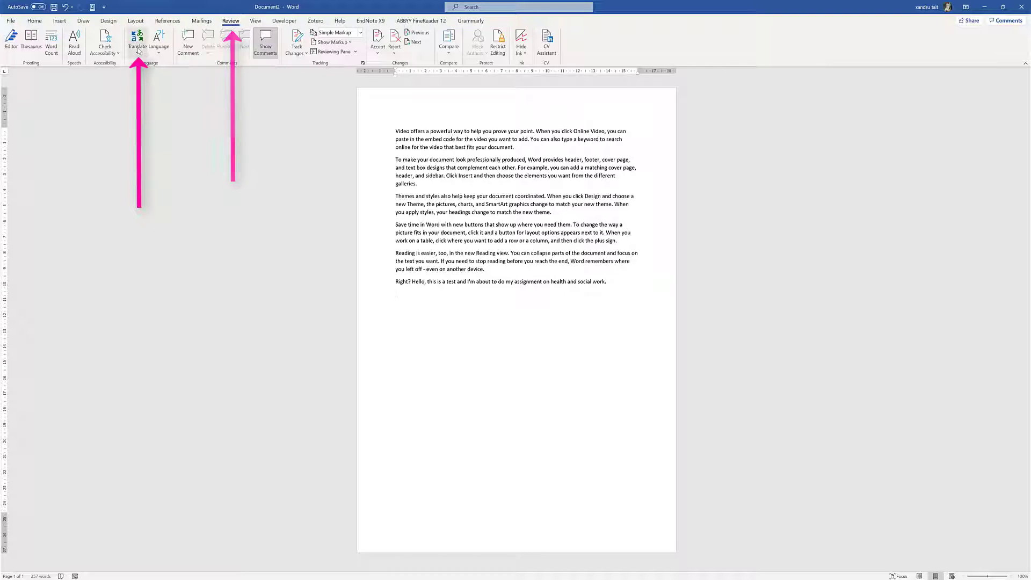
pyautogui.tripleClick(486, 270)
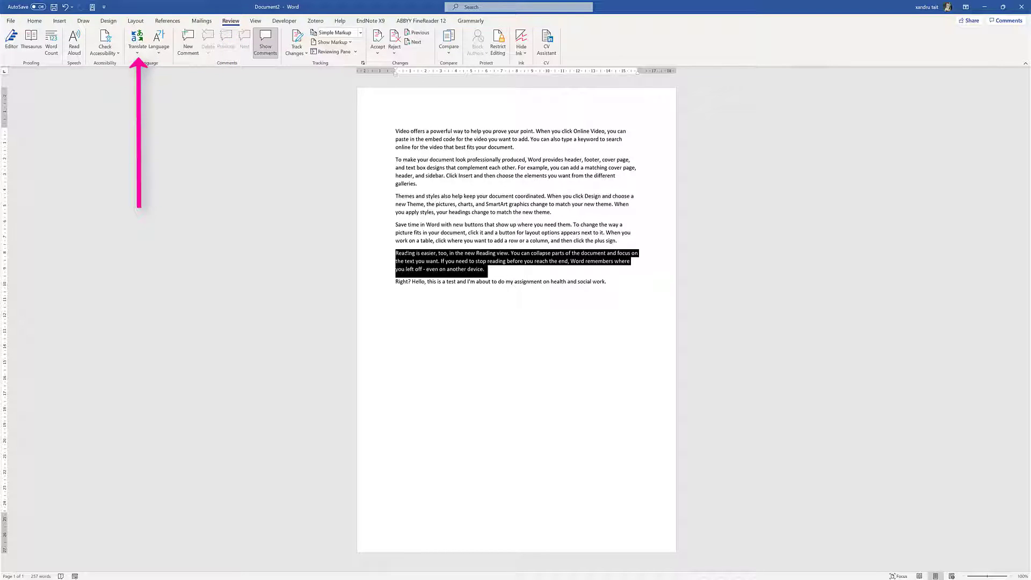
pyautogui.click(139, 41)
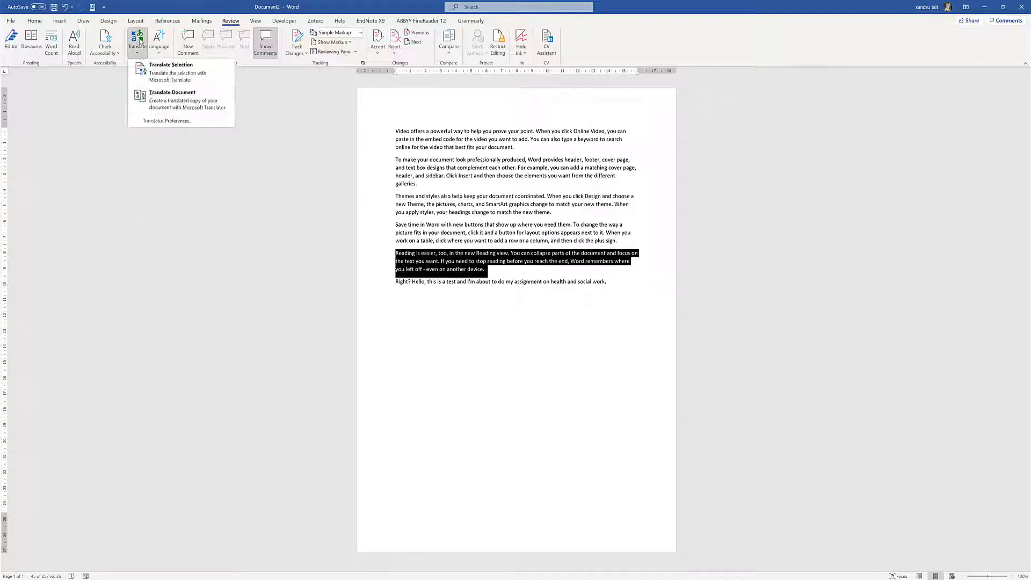
pyautogui.click(159, 77)
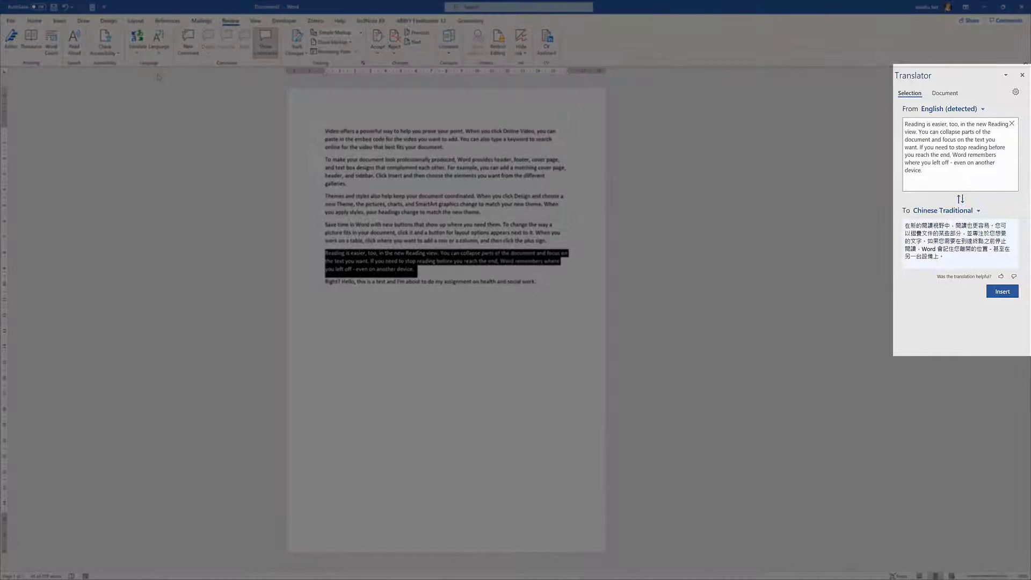
pyautogui.click(978, 211)
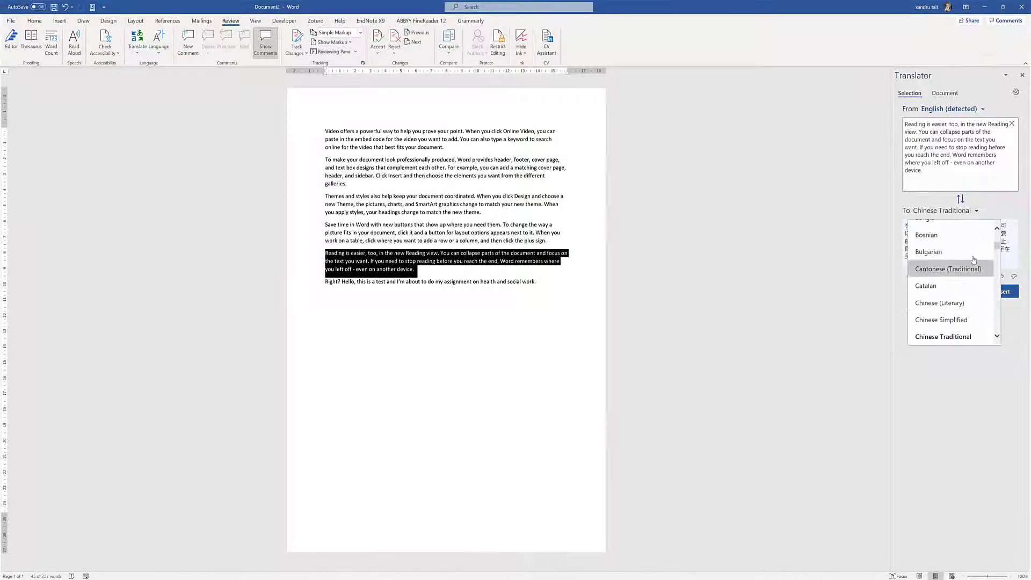
pyautogui.click(930, 252)
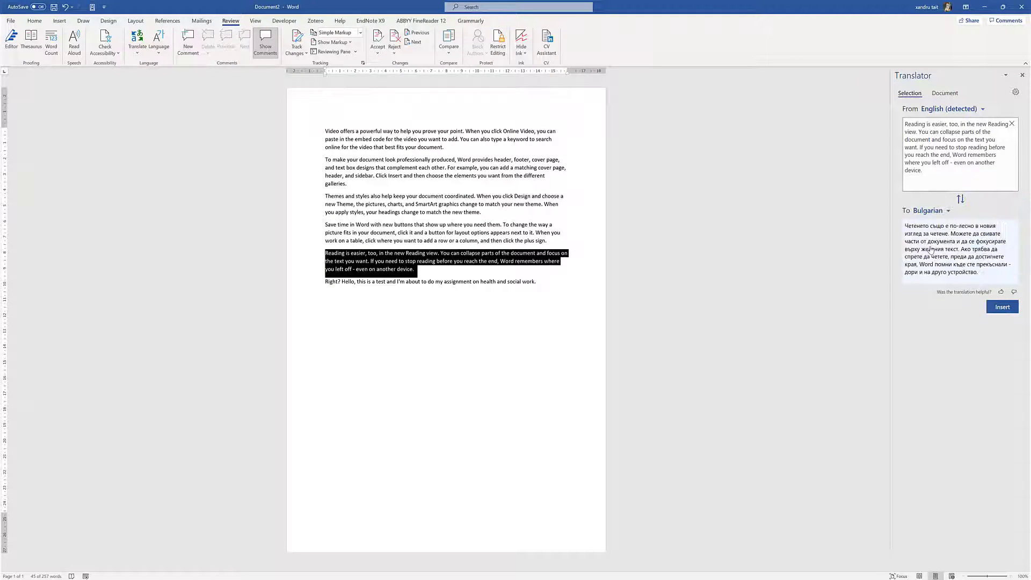
pyautogui.click(930, 249)
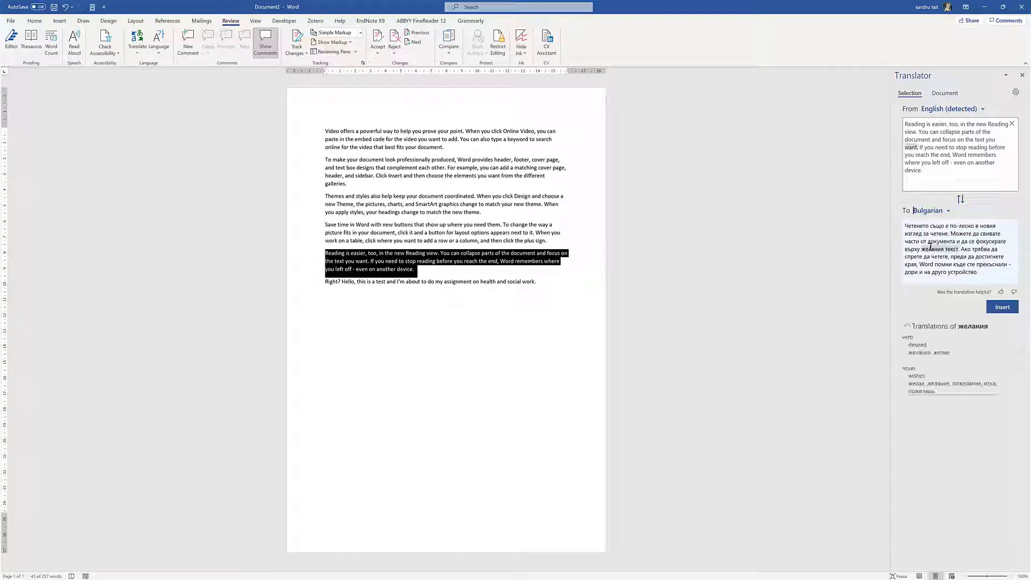
pyautogui.click(1002, 306)
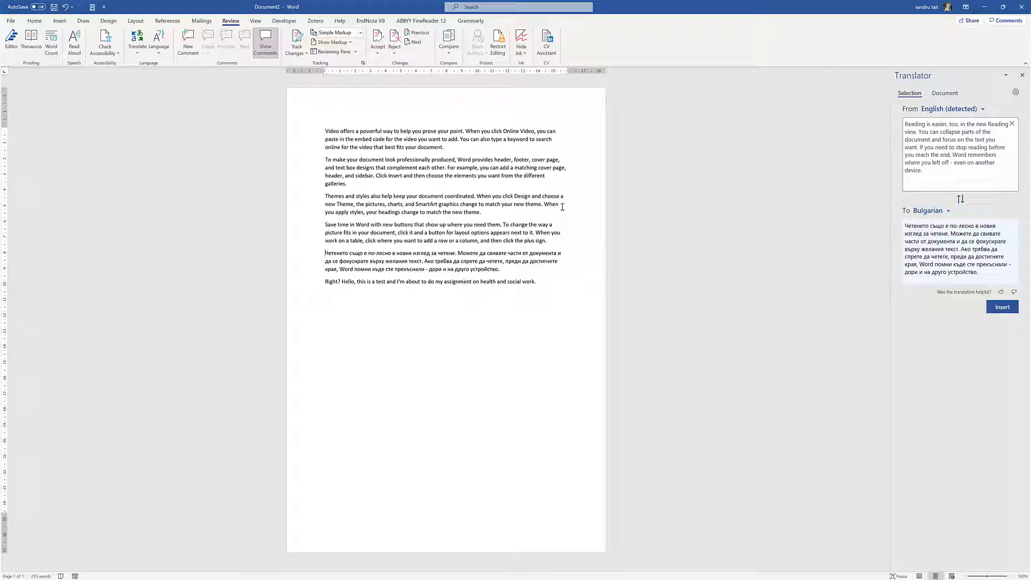
# Close the Translator pane and delete the Bulgarian paragraph together with the dictated line
pyautogui.click(1022, 76)
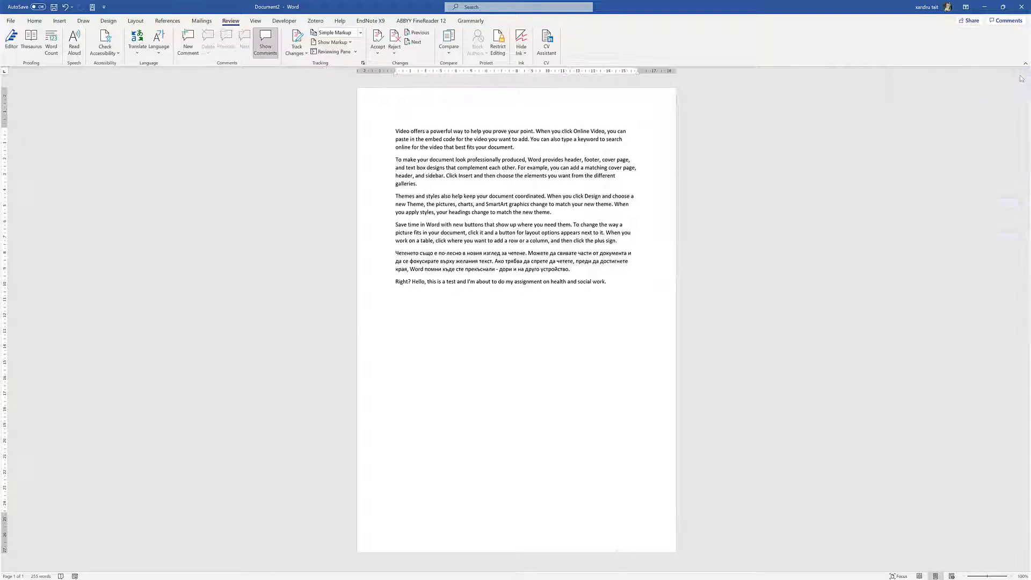
pyautogui.moveTo(625, 286); pyautogui.dragTo(383, 256)
pyautogui.press('Delete')
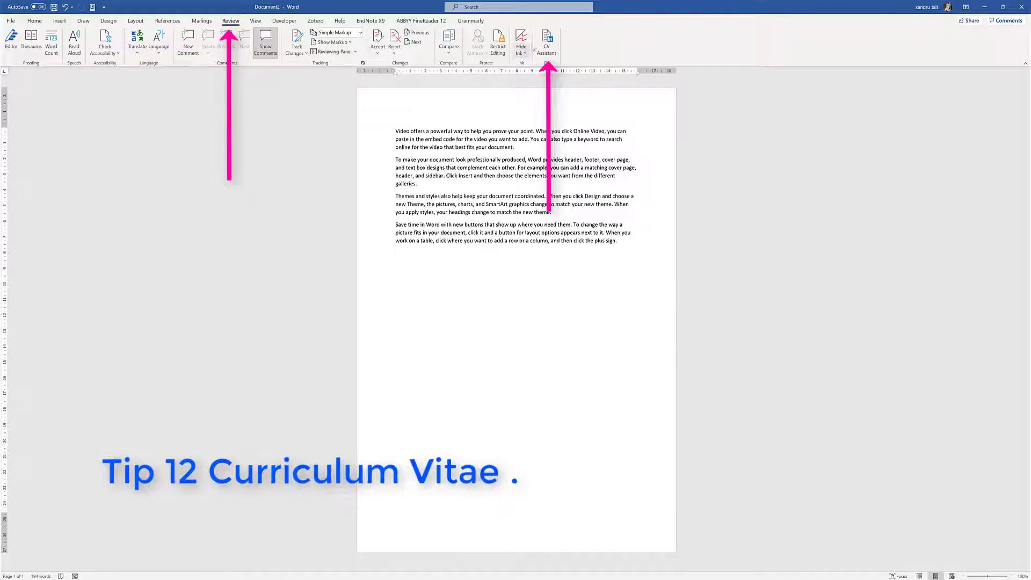
pyautogui.click(546, 49)
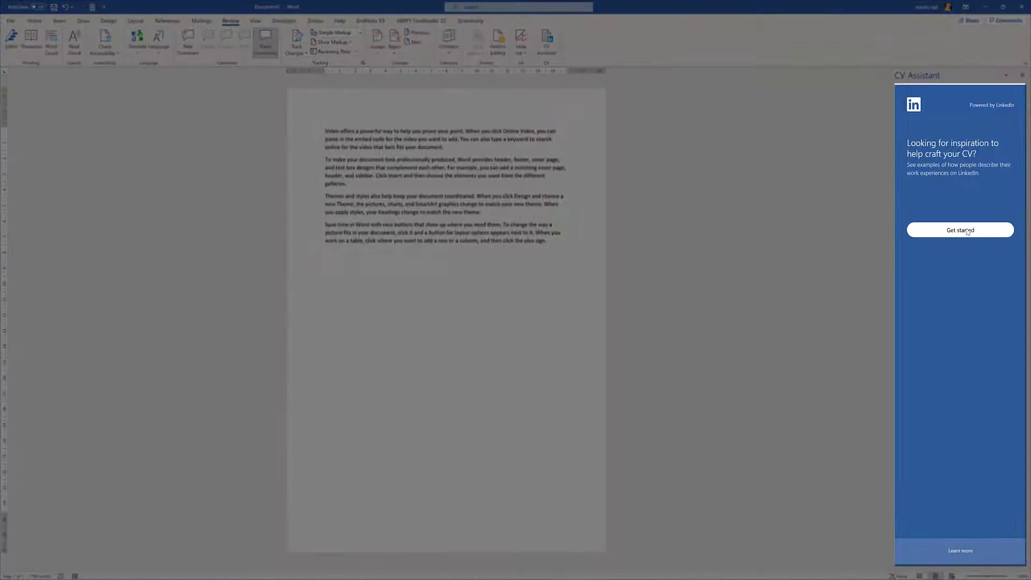
pyautogui.click(965, 230)
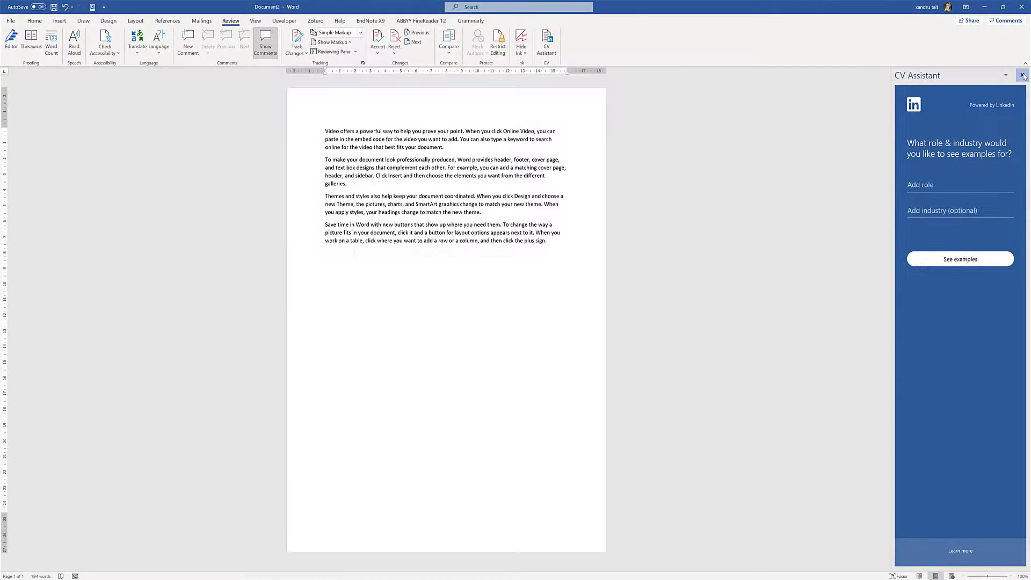
# Close the CV Assistant pane, show comments, and set page movement to Vertical
pyautogui.click(1021, 74)
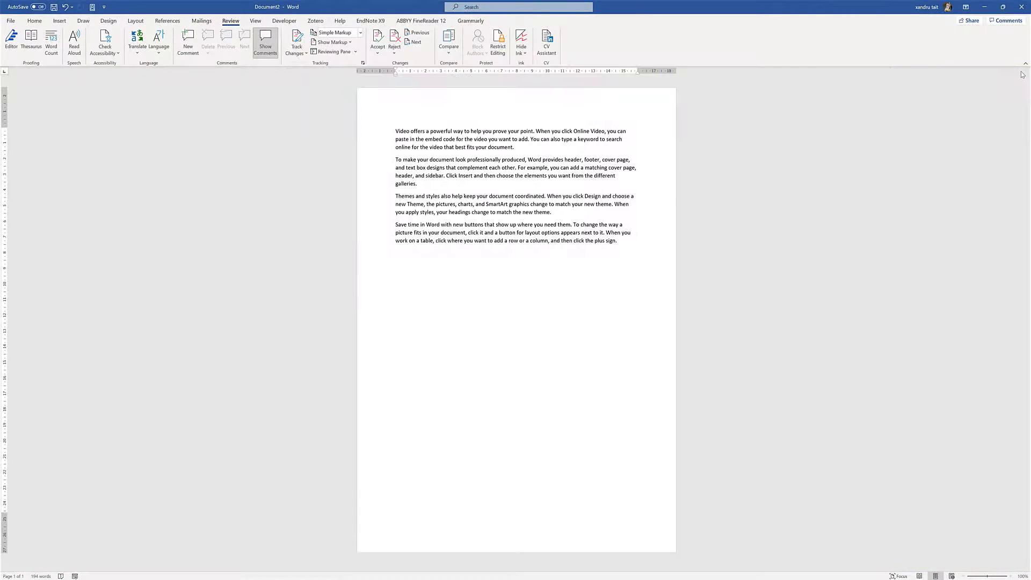
pyautogui.click(273, 58)
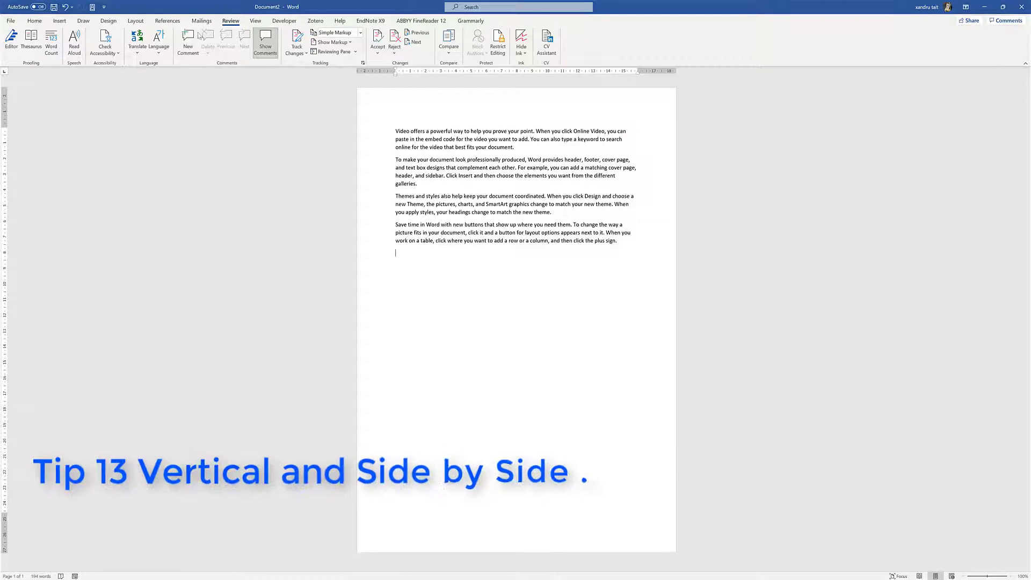
pyautogui.click(255, 20)
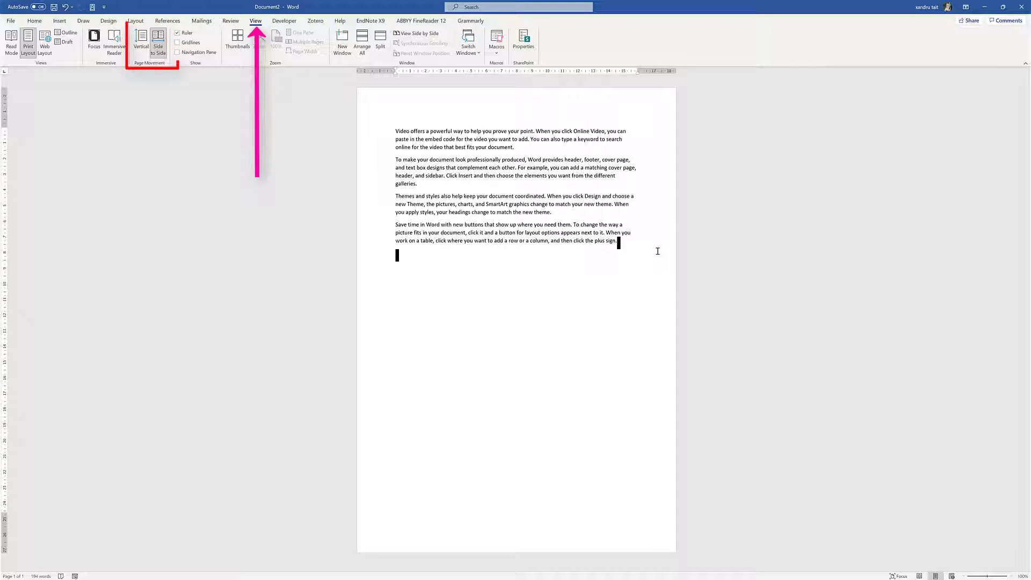
pyautogui.click(138, 38)
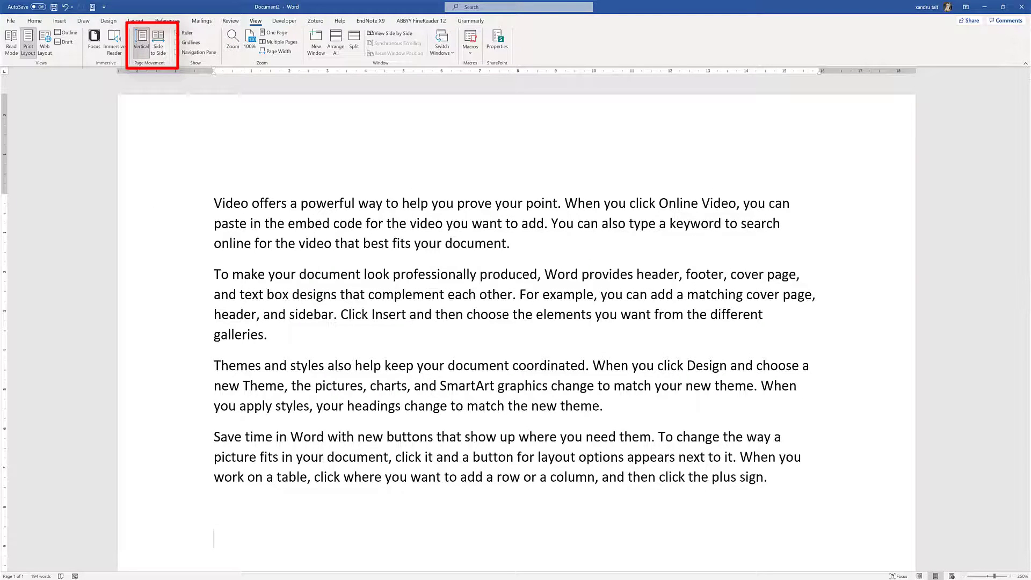
# Zoom the page out toward 100% and switch page movement to Side to Side
pyautogui.click(965, 576)
pyautogui.click(965, 576)
pyautogui.click(965, 576)
pyautogui.click(965, 576)
pyautogui.click(965, 576)
pyautogui.click(964, 576)
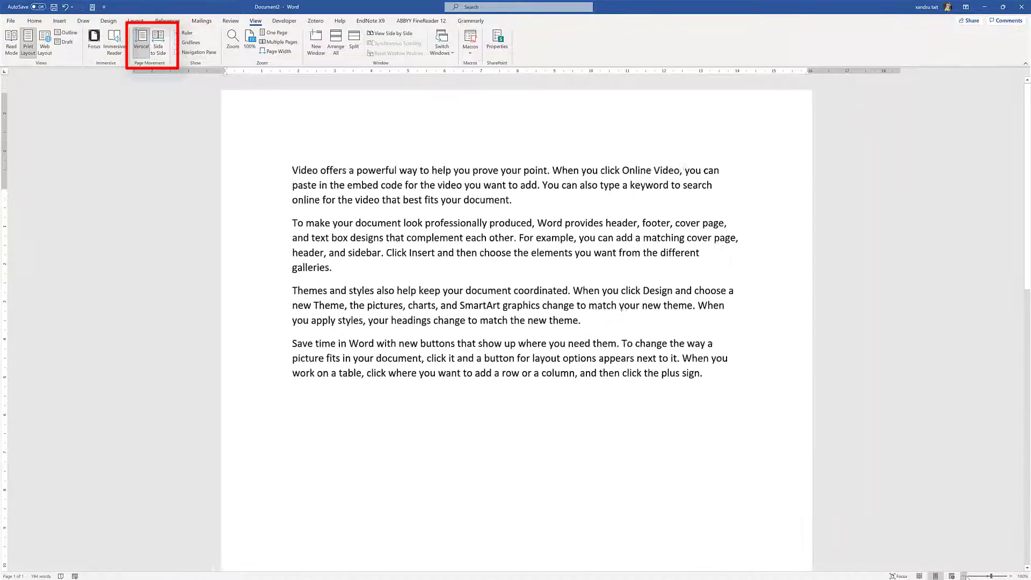
pyautogui.click(964, 576)
pyautogui.click(965, 576)
pyautogui.click(964, 576)
pyautogui.click(965, 576)
pyautogui.click(964, 576)
pyautogui.click(965, 576)
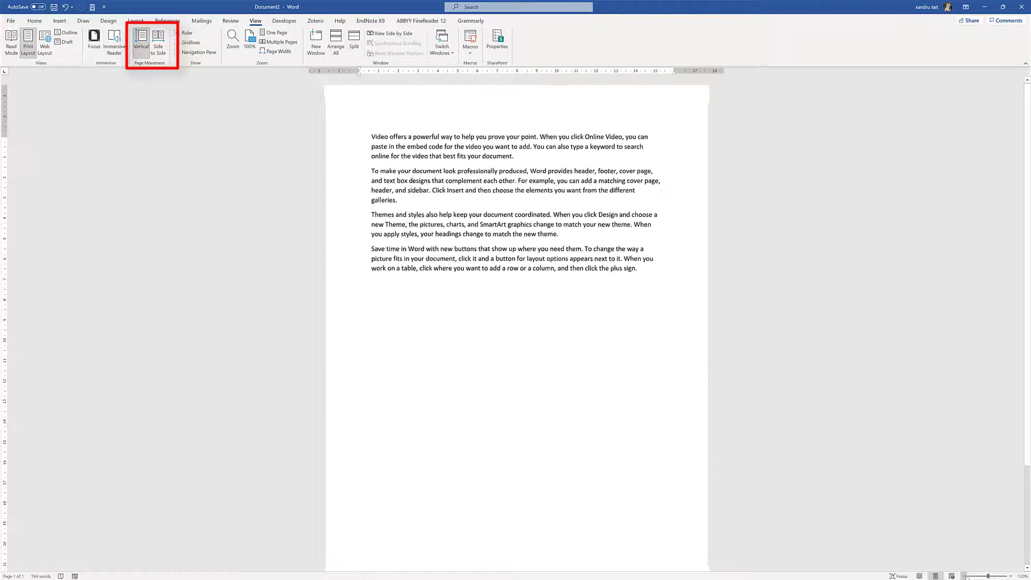
pyautogui.click(965, 576)
pyautogui.click(965, 576)
pyautogui.click(964, 576)
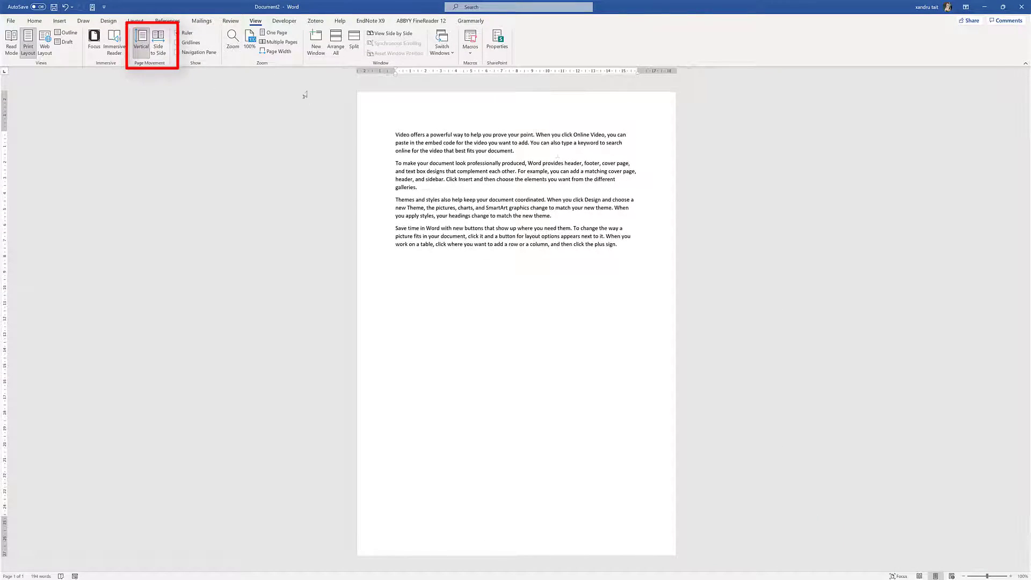
pyautogui.click(164, 48)
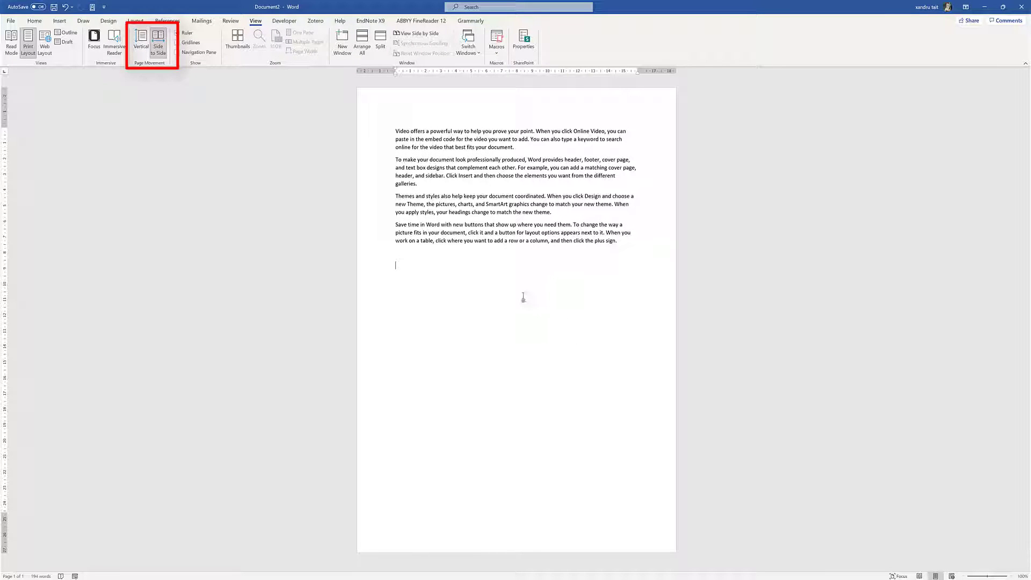
# Generate sample paragraphs with =rand(10,6), filling about two pages
pyautogui.hotkey('ctrl', 'z')
pyautogui.write('nd(10,6)')
pyautogui.press('Return')
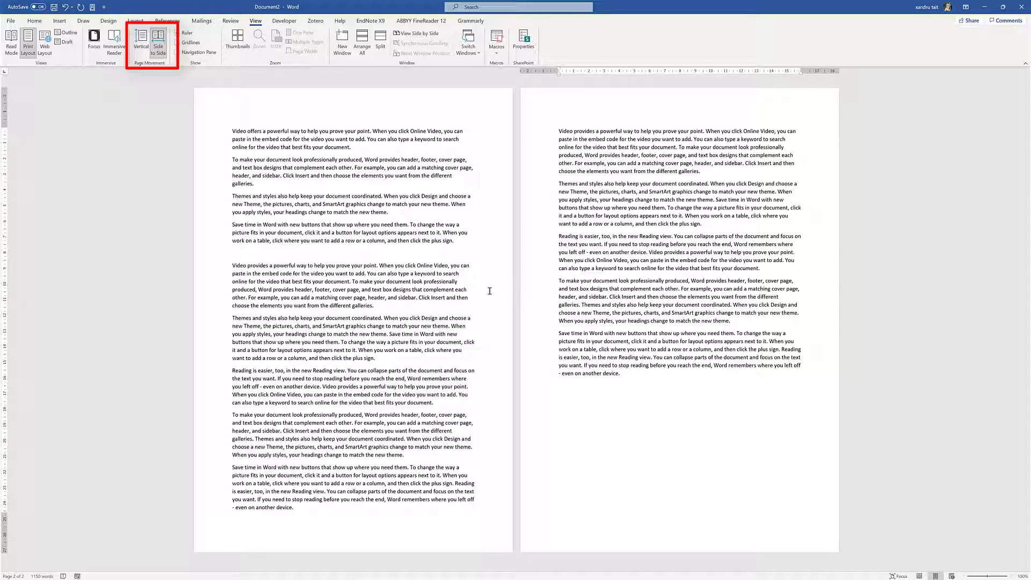
# Try the Vertical, Side to Side and Thumbnails page views, ending with pages side by side
pyautogui.click(141, 43)
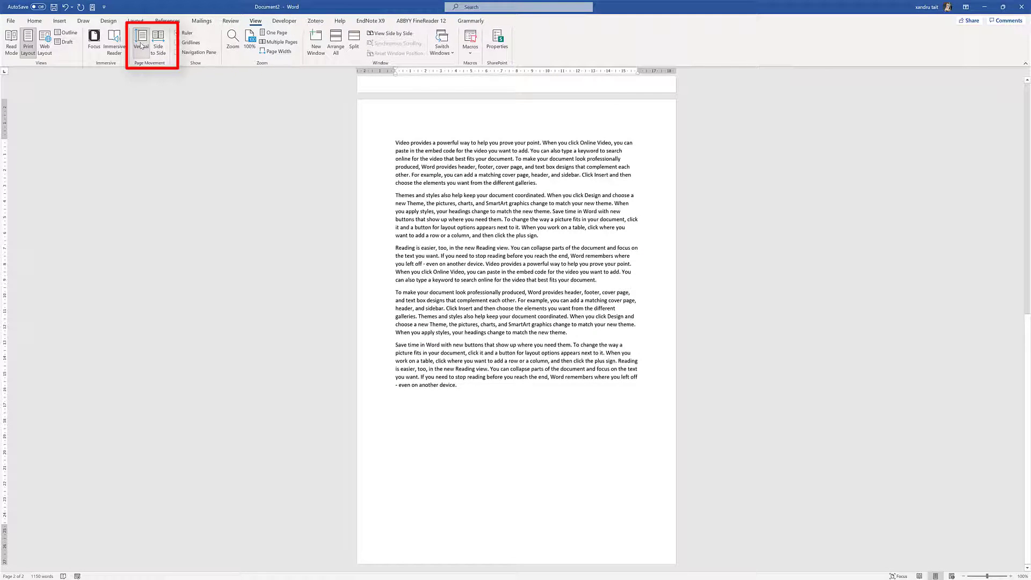
pyautogui.click(157, 45)
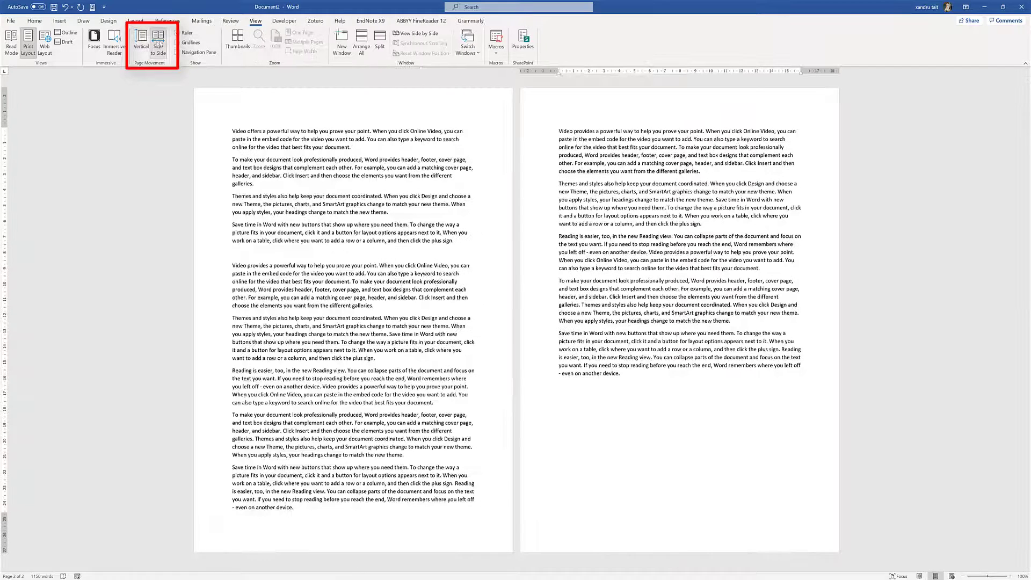
pyautogui.click(239, 35)
pyautogui.click(239, 36)
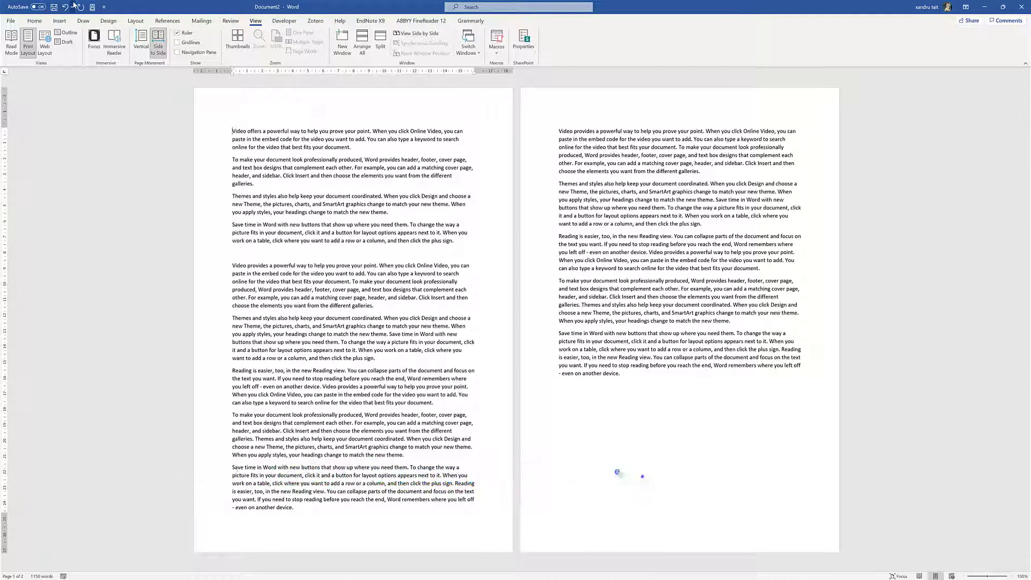
pyautogui.click(59, 21)
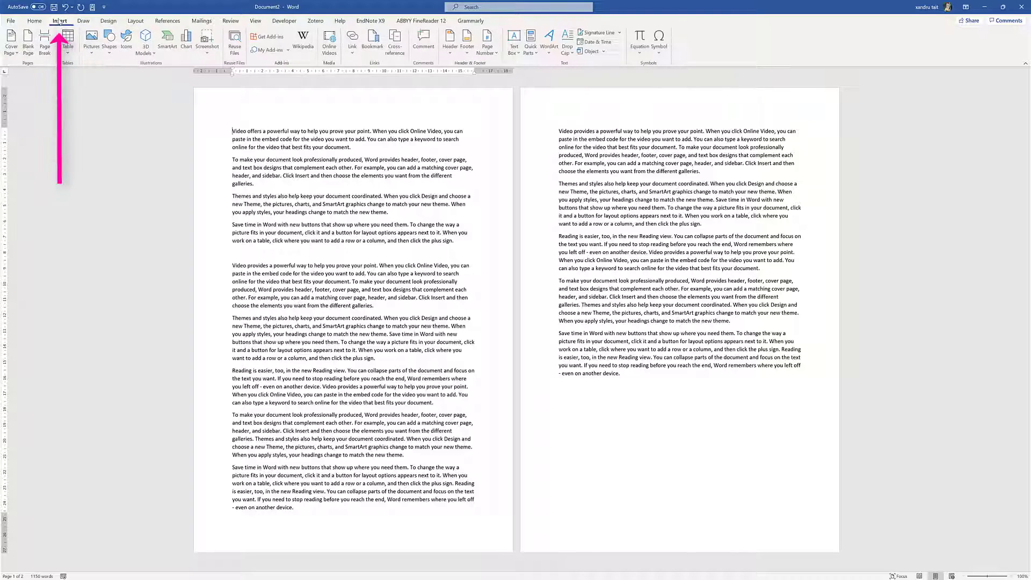
# Insert the heart-in-hands online picture found by searching 'health' and give it a thick black frame style
pyautogui.click(91, 42)
pyautogui.click(114, 102)
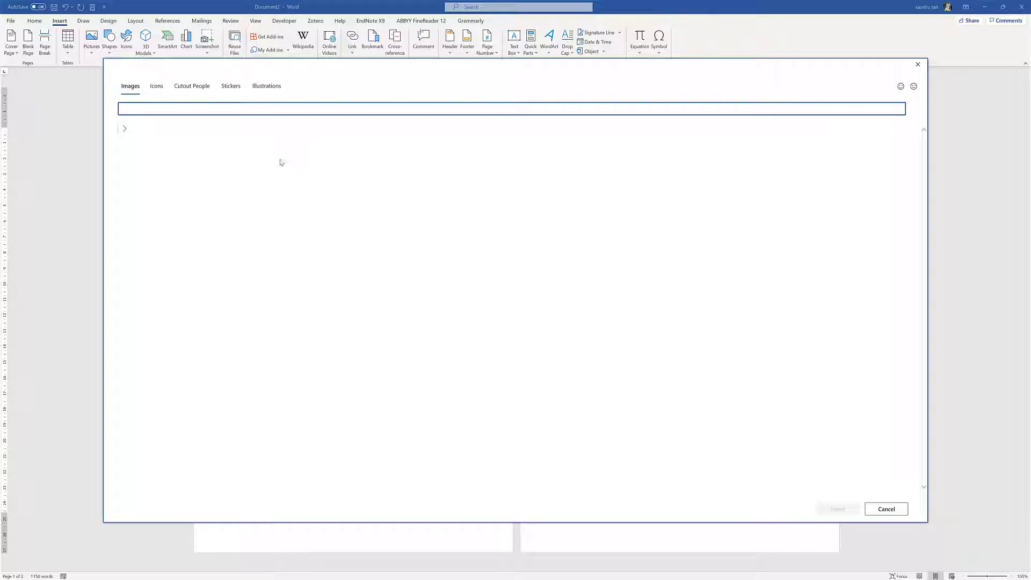
pyautogui.write('health')
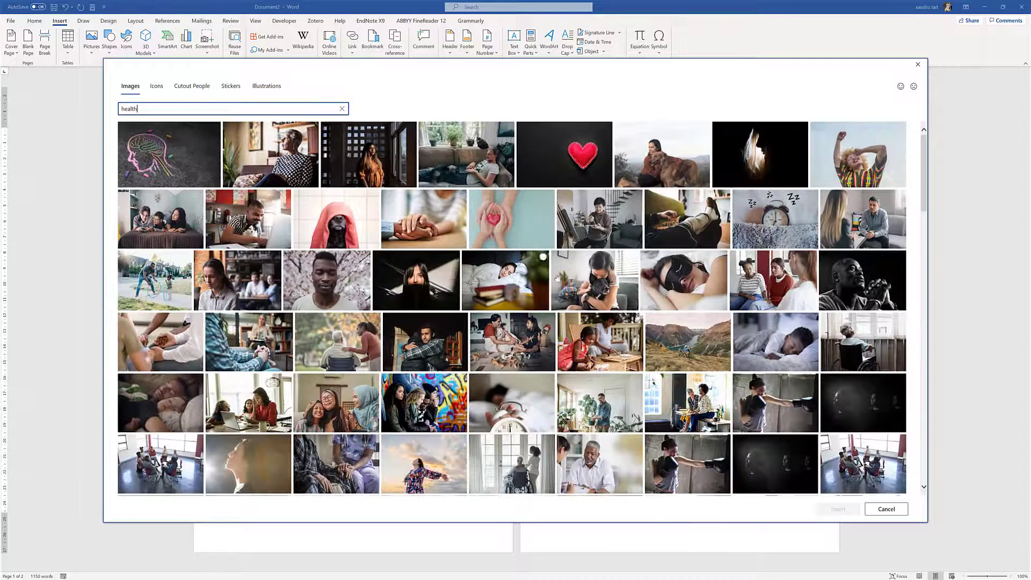
pyautogui.click(511, 230)
pyautogui.doubleClick(511, 231)
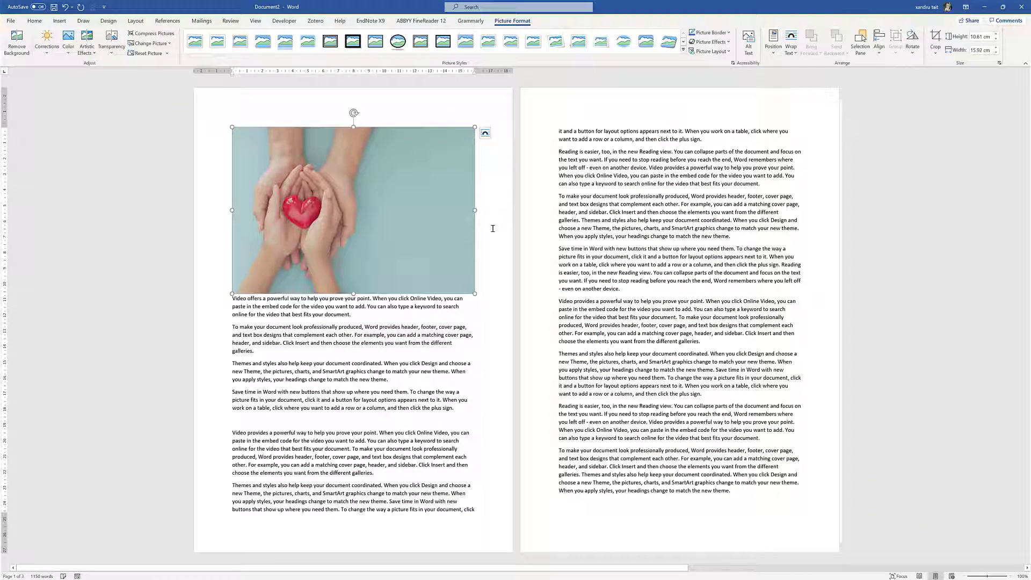
pyautogui.click(352, 43)
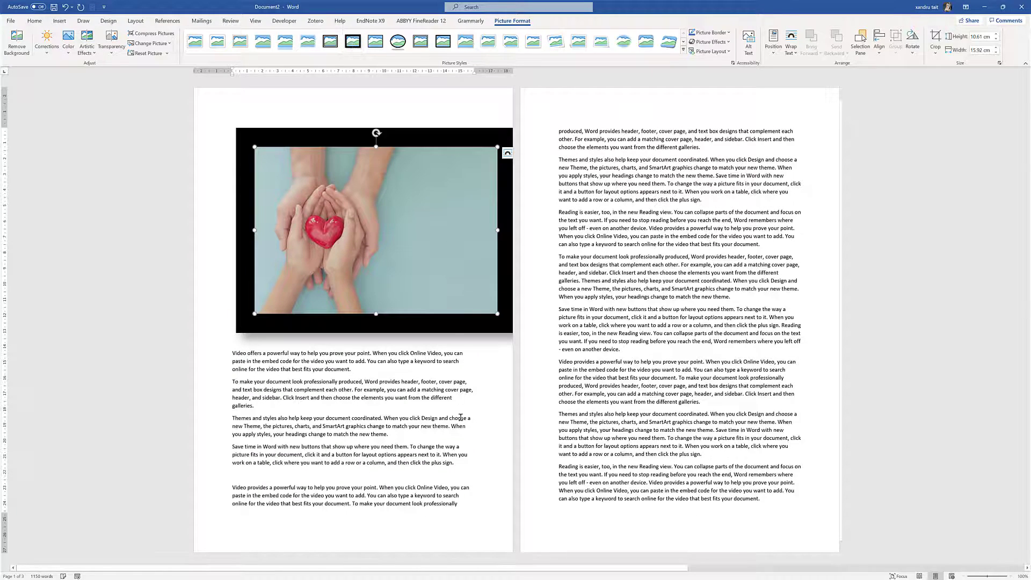
pyautogui.click(481, 428)
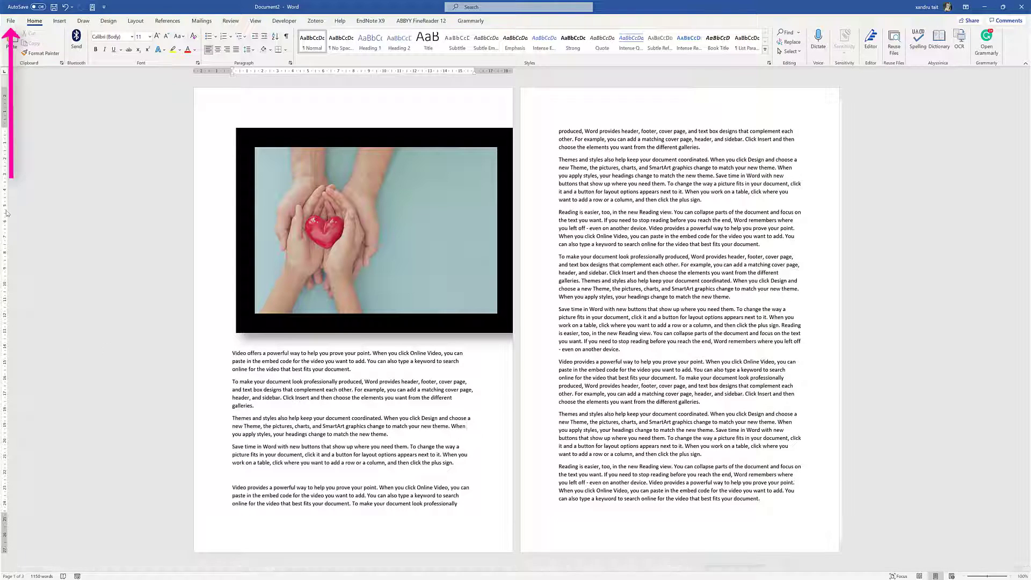
# In Advanced options, set Document2's default image resolution to 330 ppi and confirm
pyautogui.click(10, 20)
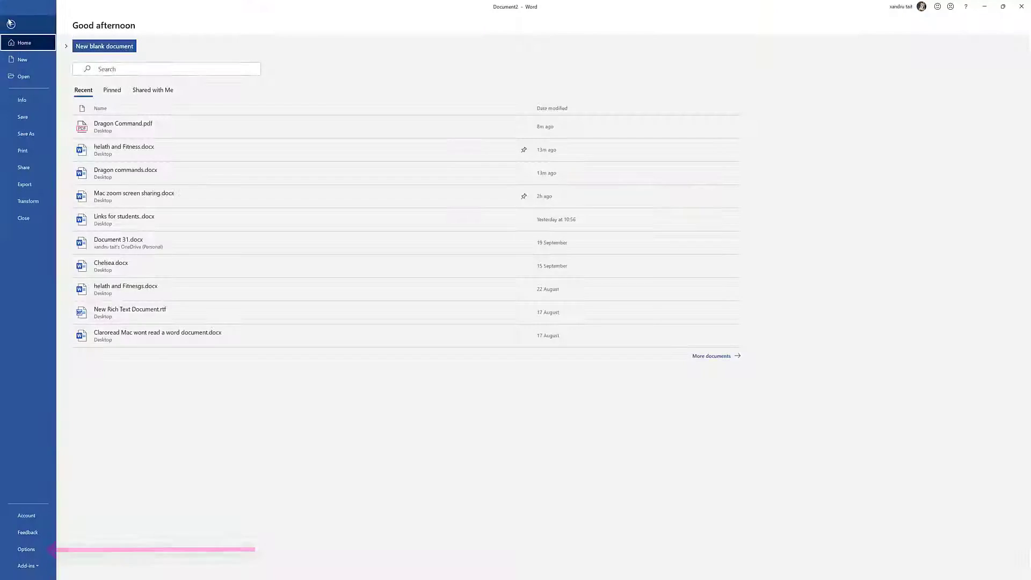
pyautogui.click(26, 548)
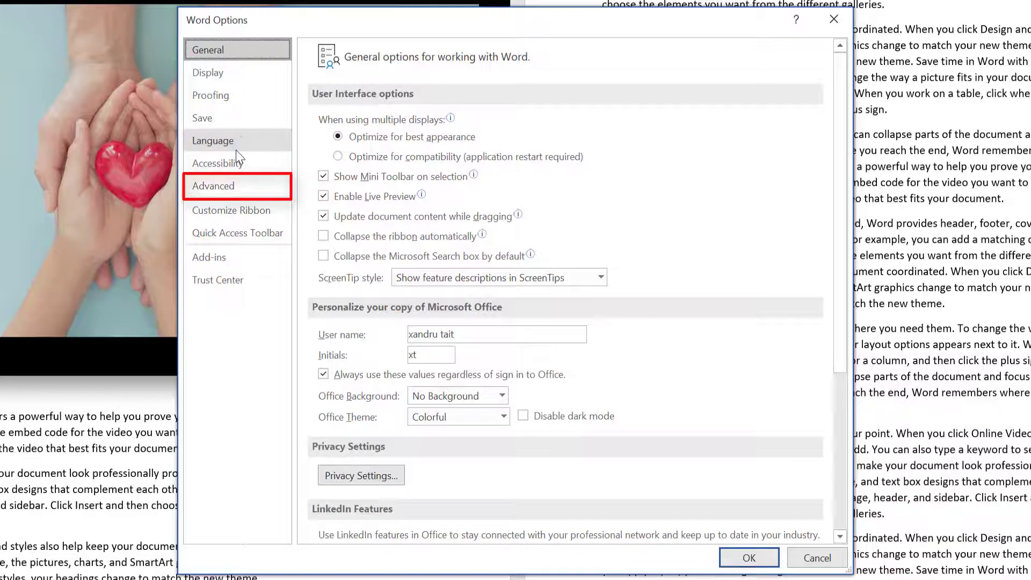
pyautogui.click(212, 186)
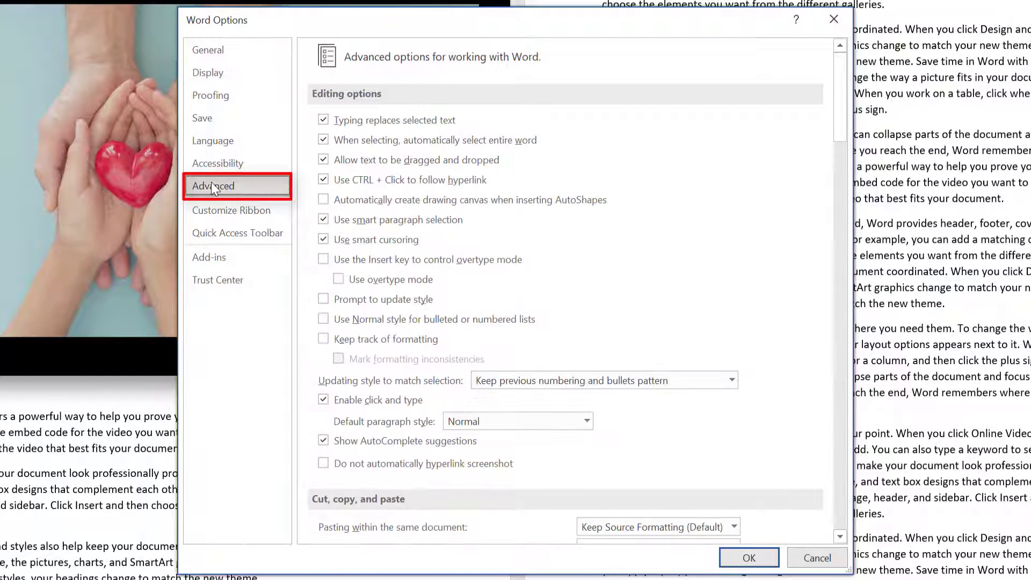
pyautogui.moveTo(845, 105); pyautogui.dragTo(833, 211)
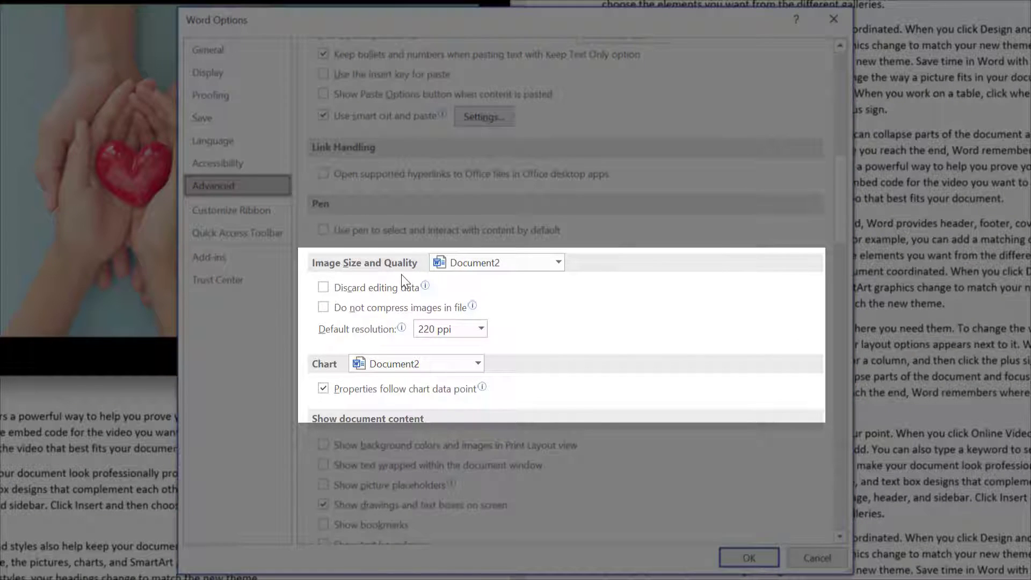
pyautogui.click(556, 263)
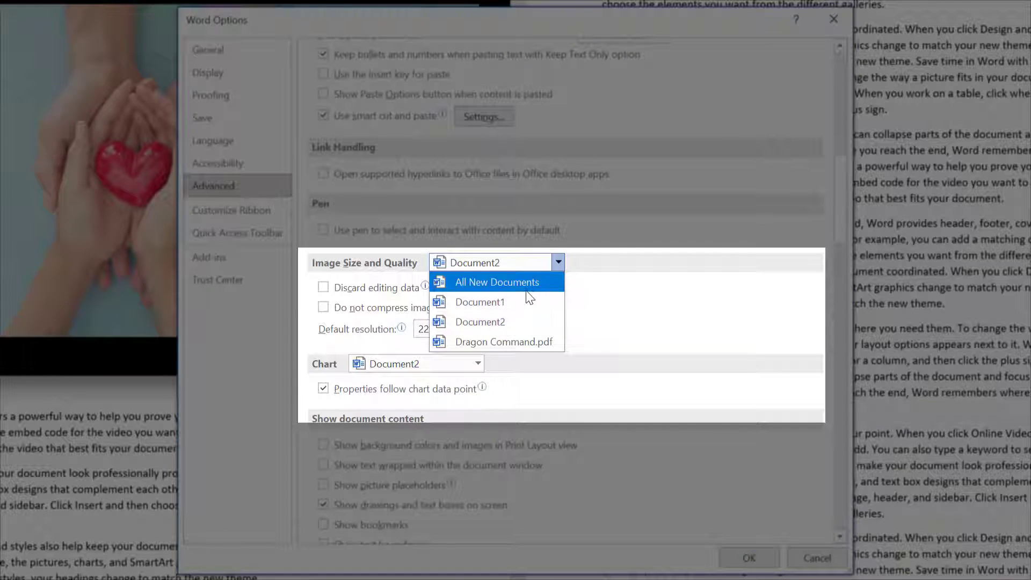
pyautogui.click(519, 321)
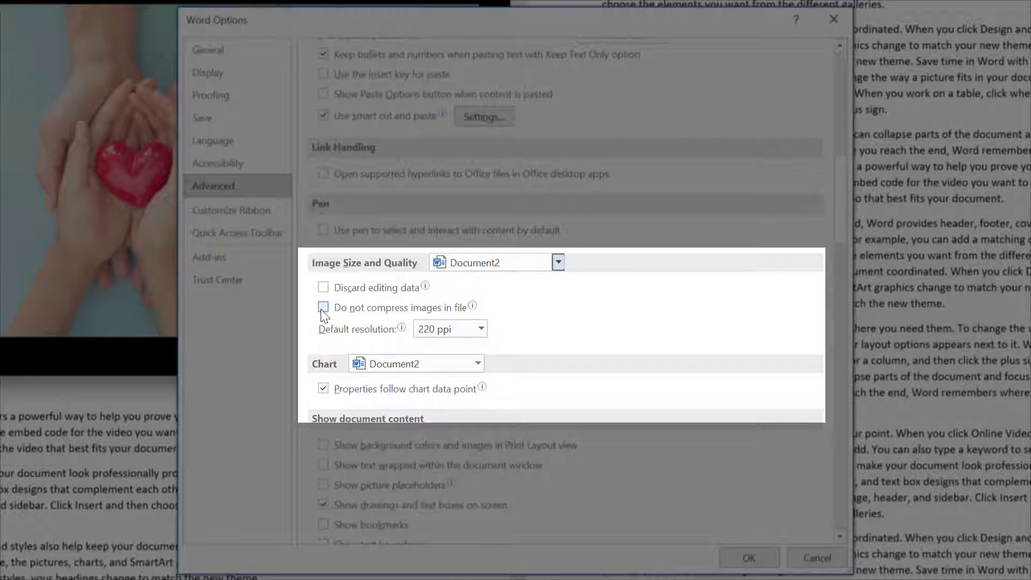
pyautogui.click(482, 329)
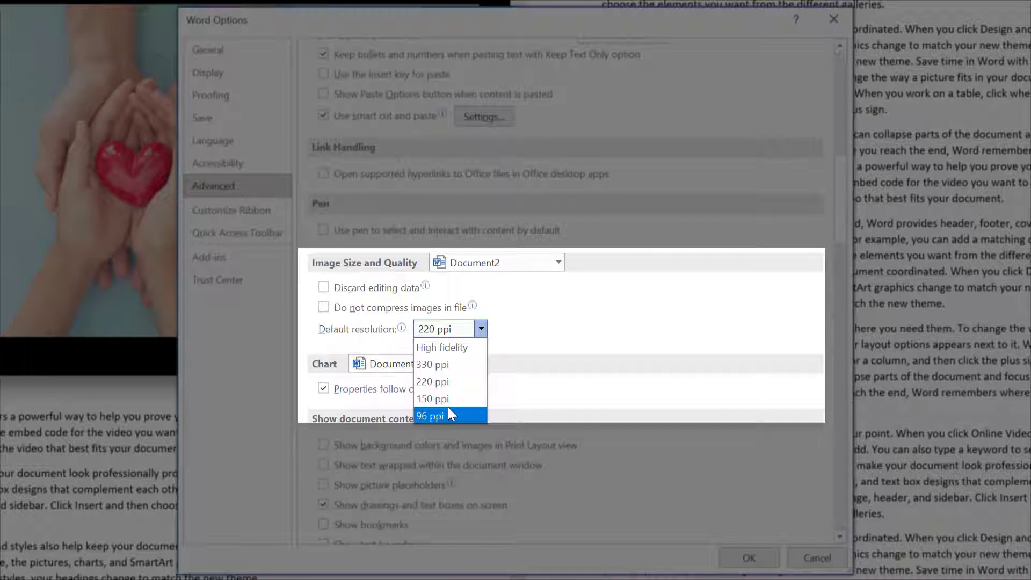
pyautogui.click(436, 363)
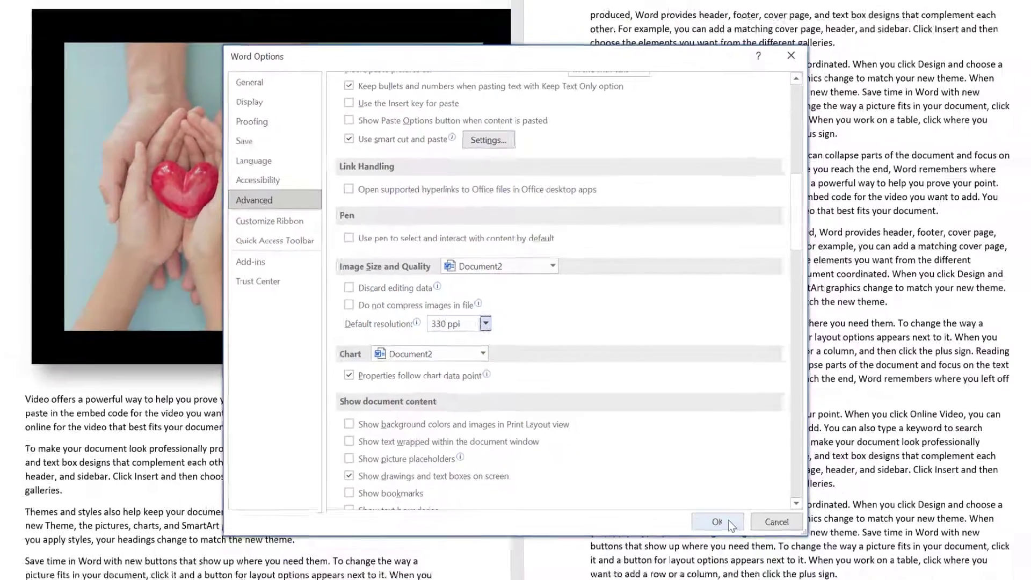
pyautogui.click(730, 522)
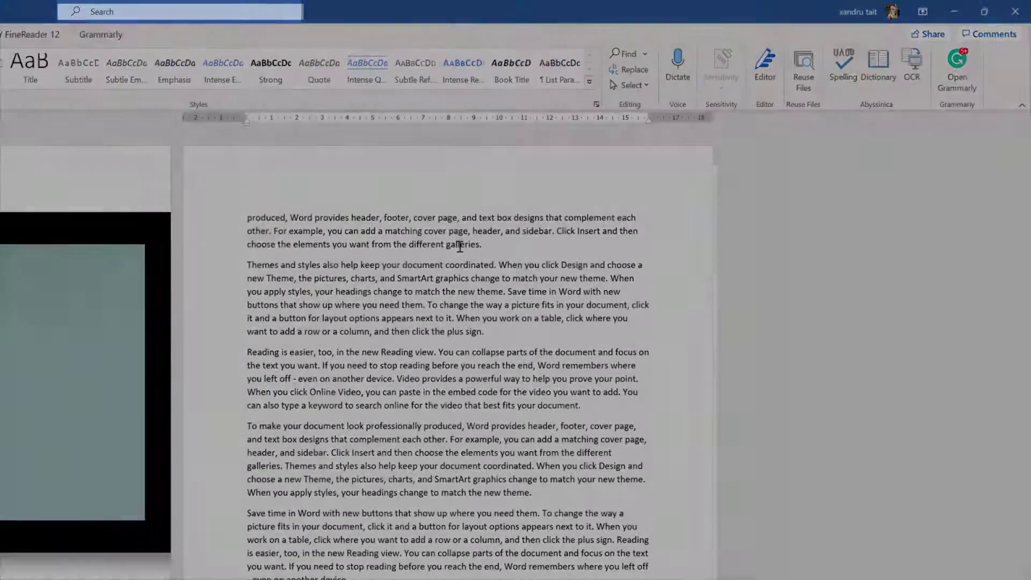
# Run Smart Lookup on the word 'galleries', then create a new blank Document3
pyautogui.doubleClick(459, 247)
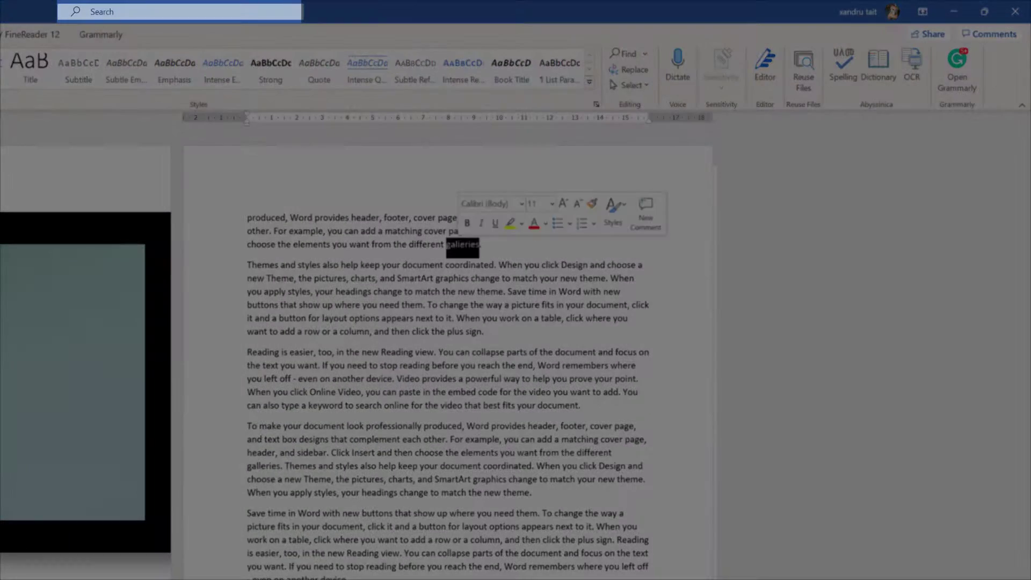
pyautogui.click(88, 14)
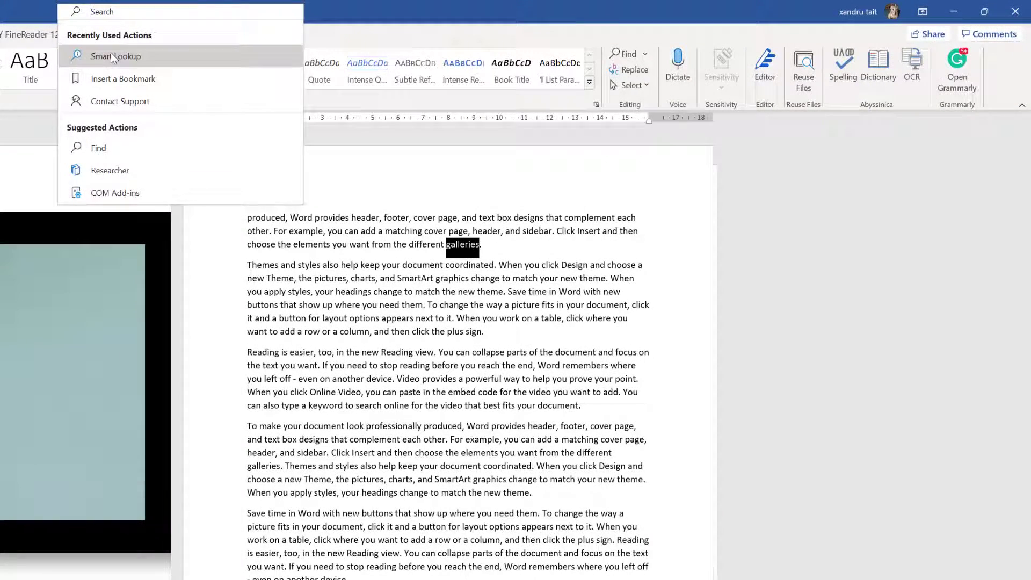
pyautogui.click(111, 54)
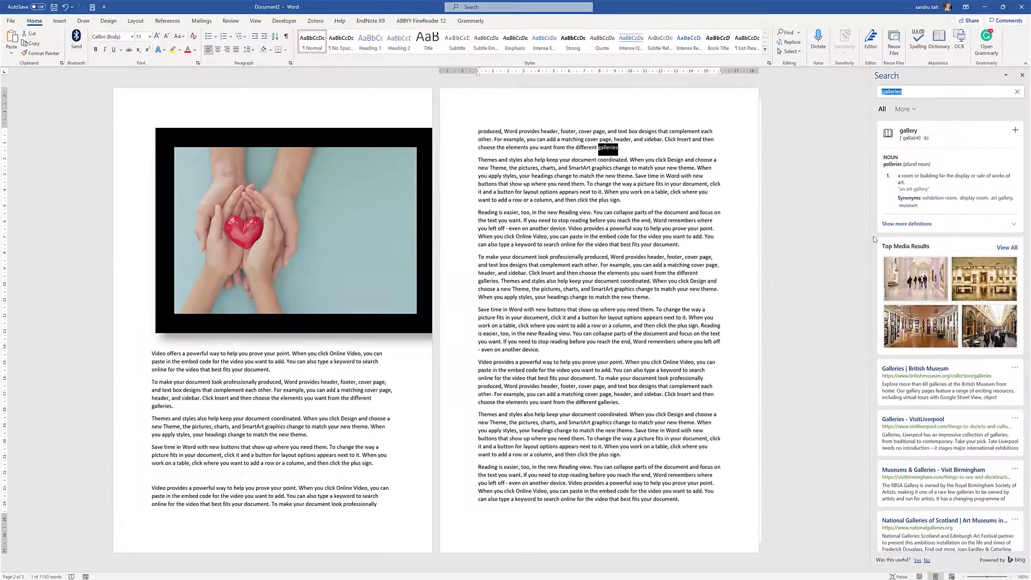
pyautogui.click(686, 502)
pyautogui.hotkey('ctrl', 'n')
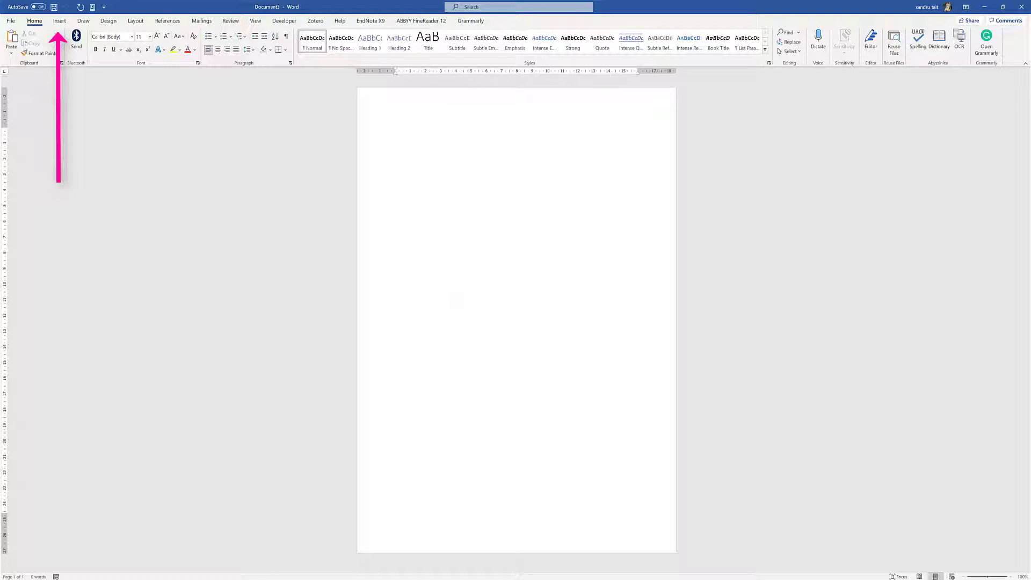
pyautogui.click(63, 24)
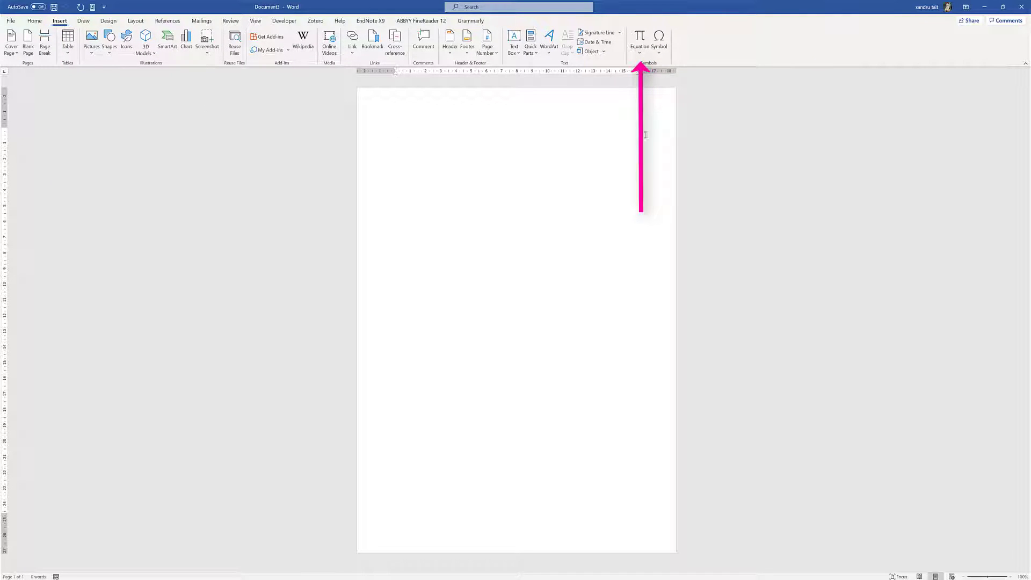
pyautogui.click(638, 53)
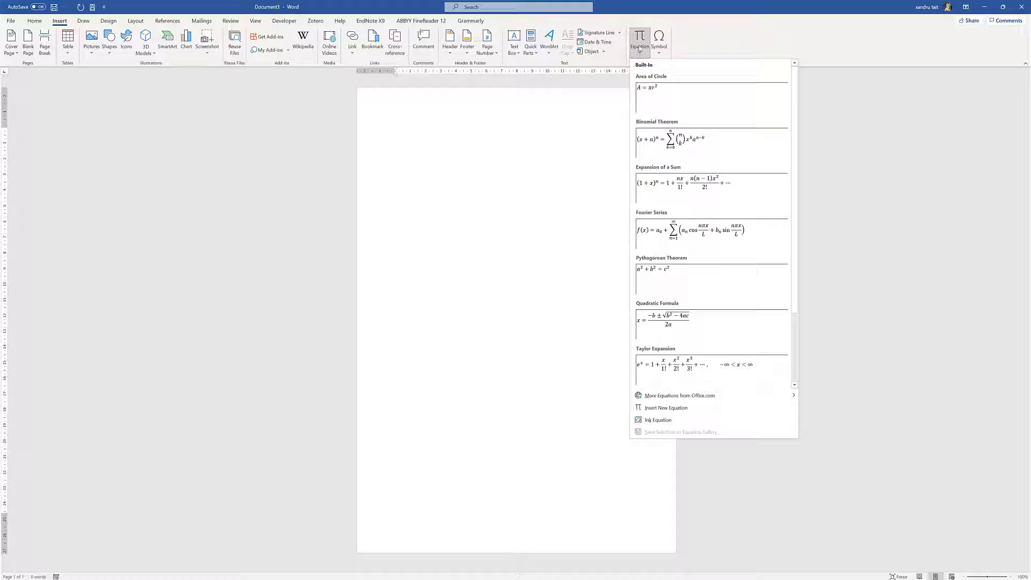
pyautogui.click(486, 130)
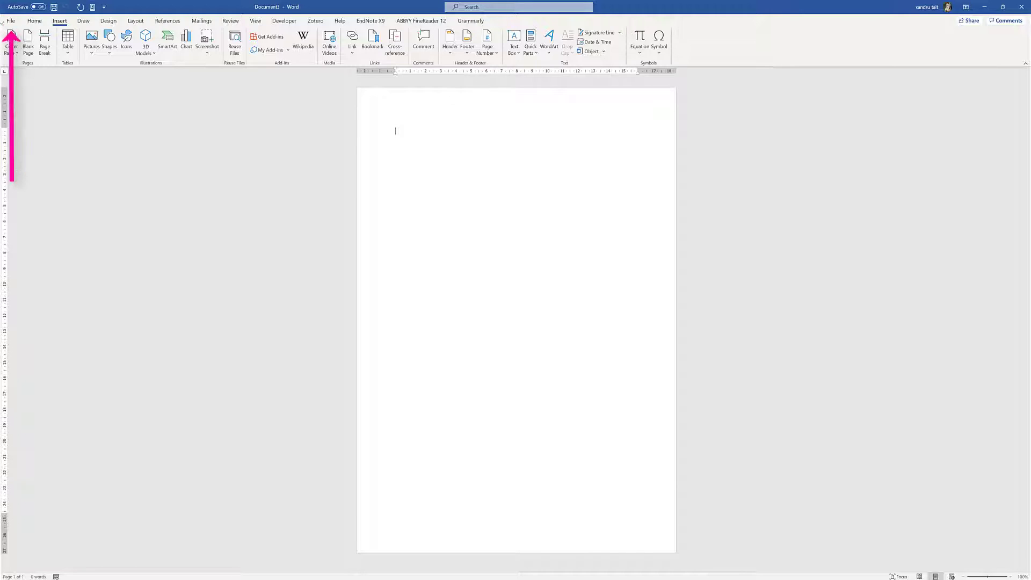
pyautogui.click(10, 21)
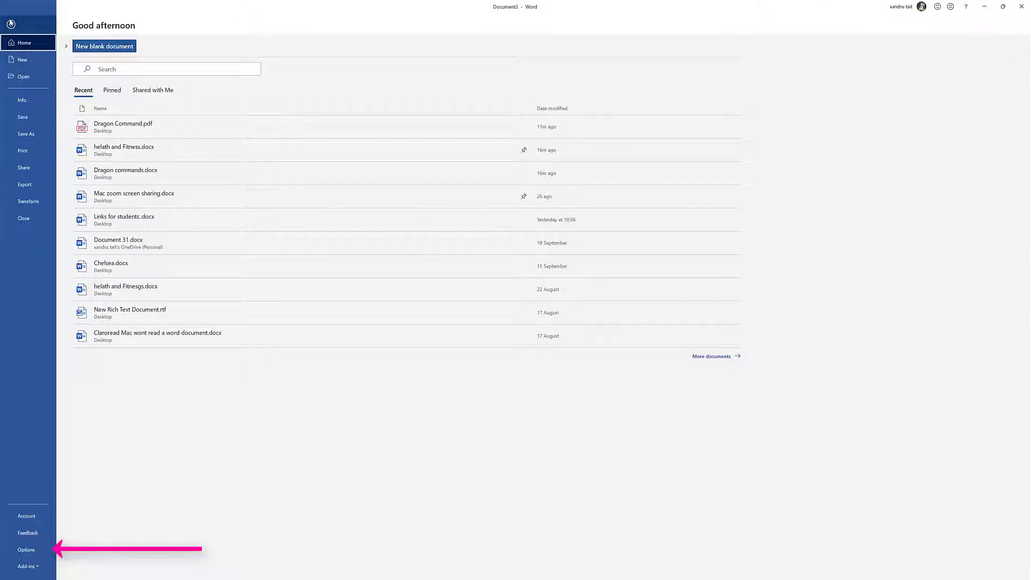
pyautogui.click(26, 549)
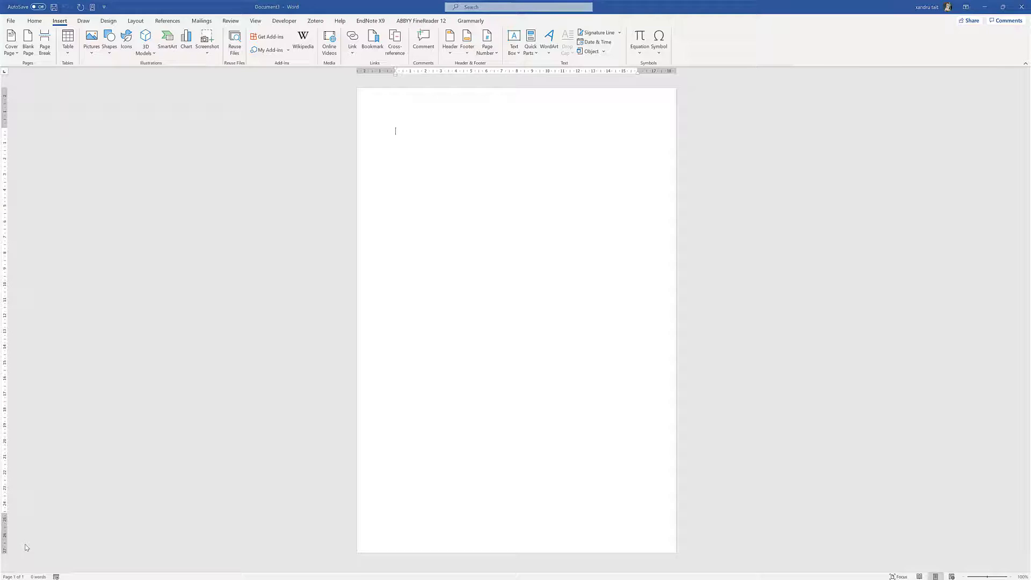
pyautogui.click(666, 424)
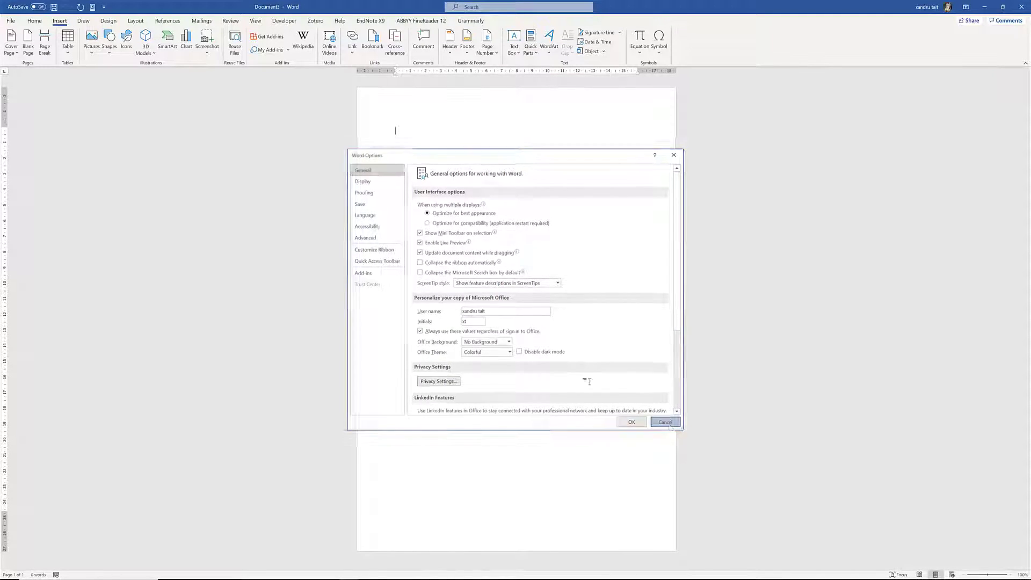
# Add Calculate from Commands Not in the Ribbon to the Quick Access Toolbar and confirm
pyautogui.click(103, 7)
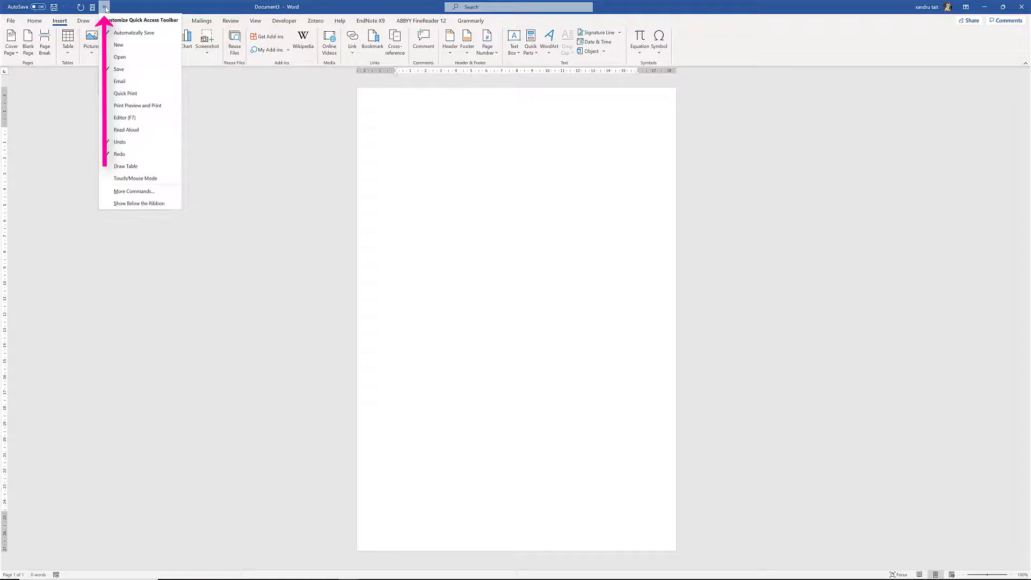
pyautogui.click(152, 195)
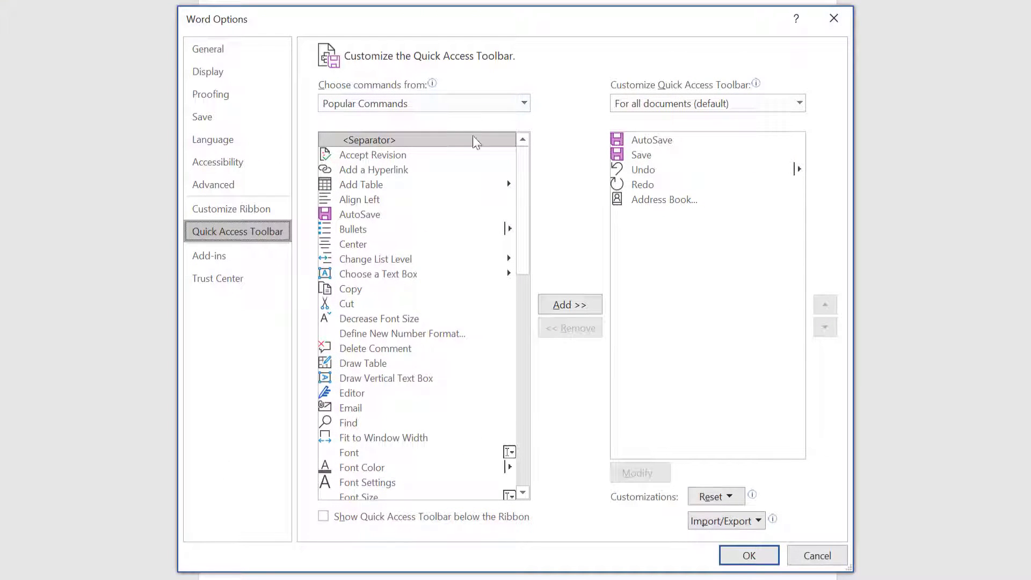
pyautogui.moveTo(524, 221); pyautogui.dragTo(529, 292)
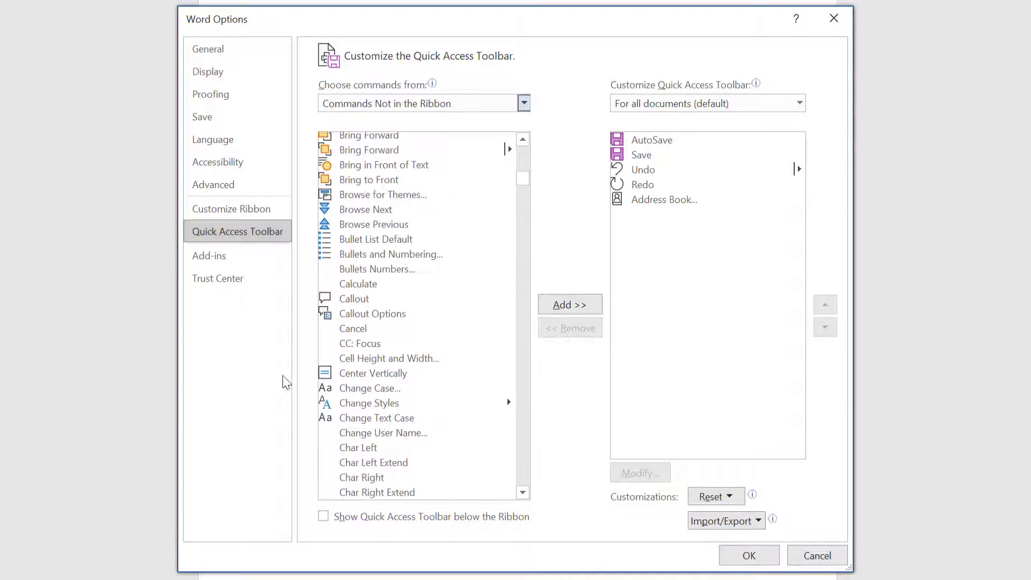
pyautogui.click(344, 285)
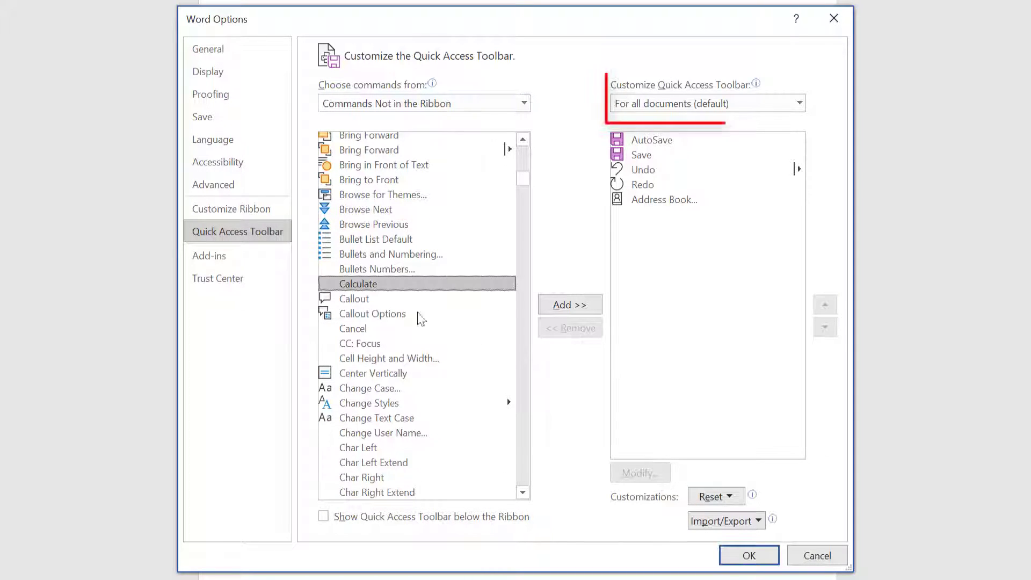
pyautogui.click(568, 305)
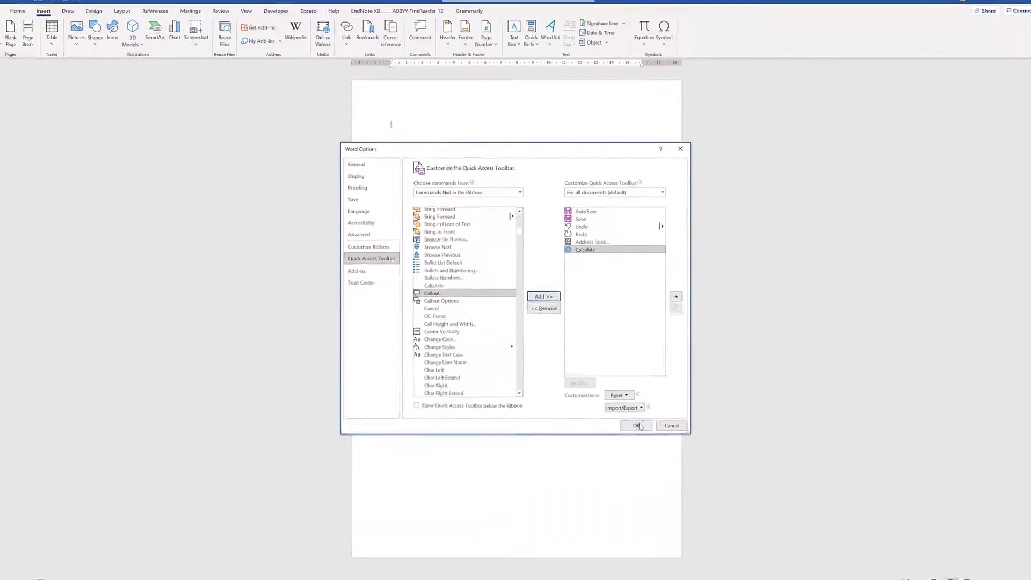
pyautogui.click(637, 426)
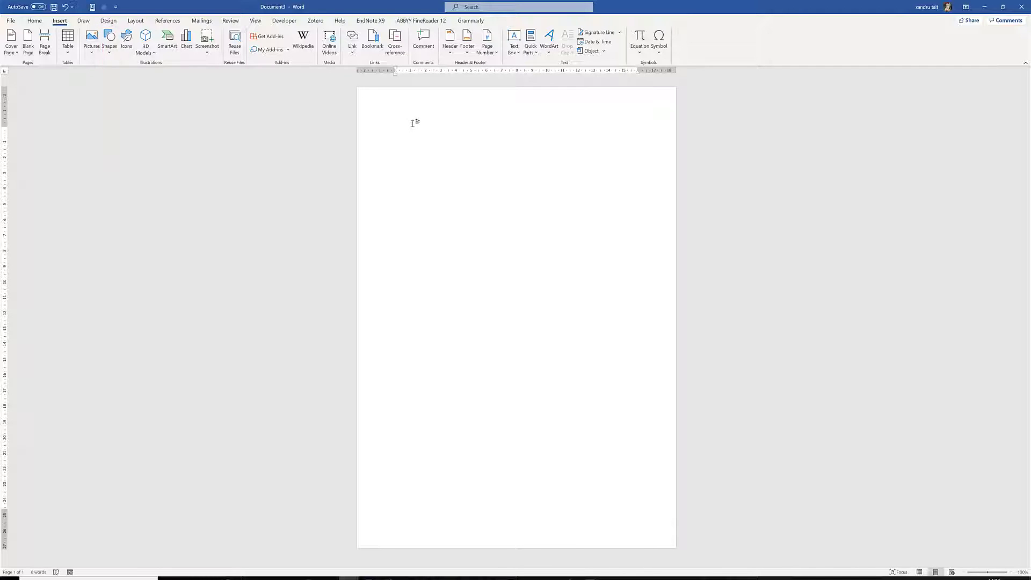
# Paste the expression 900-79, select it, and run Calculate to get 821
pyautogui.write('900')
pyautogui.moveTo(422, 133); pyautogui.dragTo(395, 131)
pyautogui.click(103, 7)
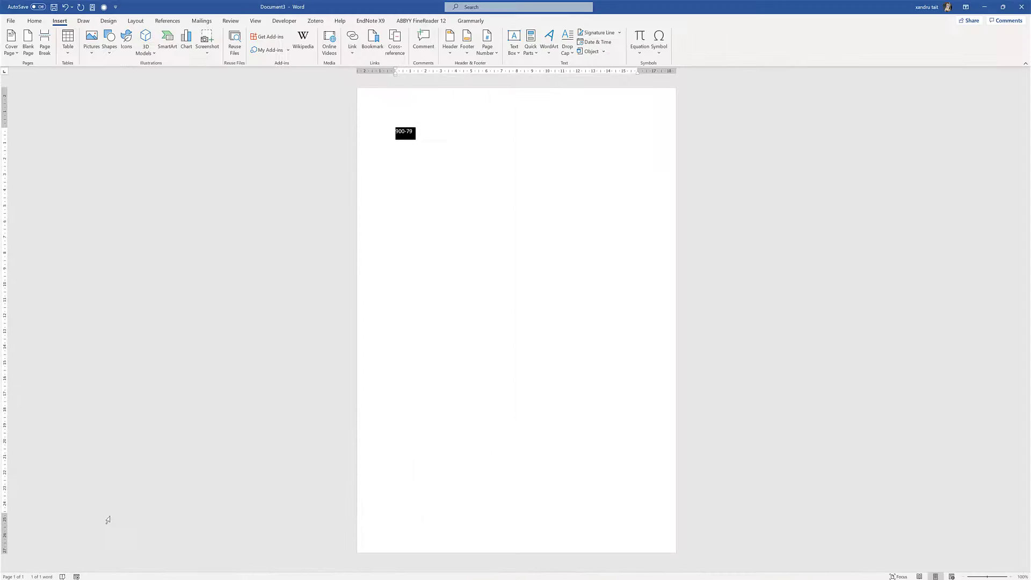
pyautogui.click(213, 488)
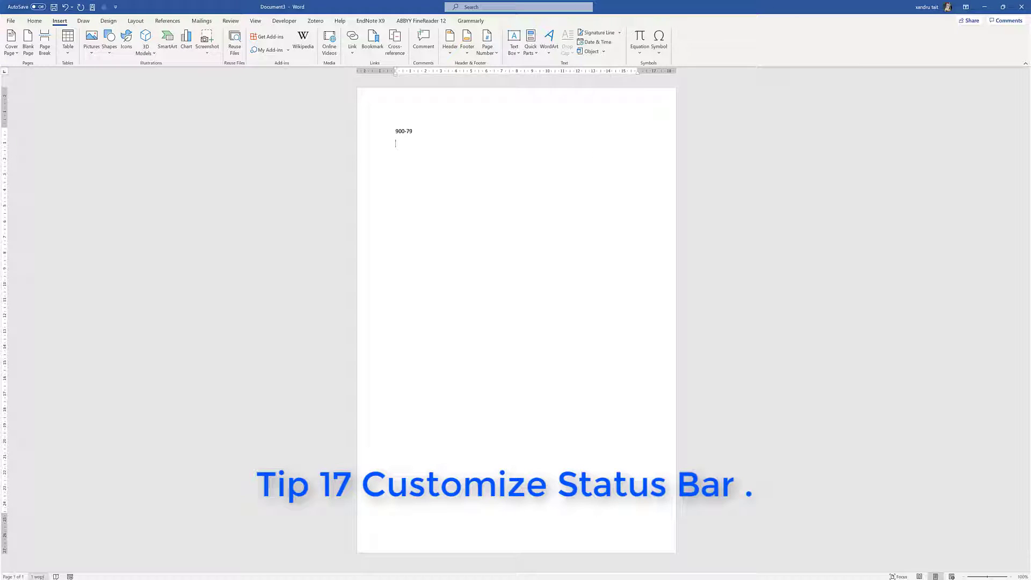
pyautogui.rightClick(41, 576)
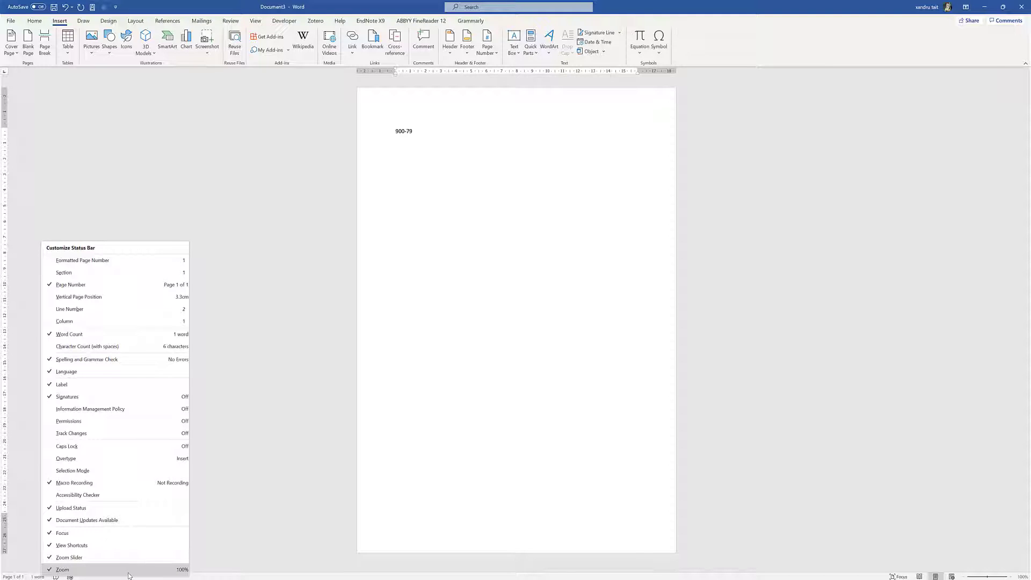
pyautogui.click(222, 547)
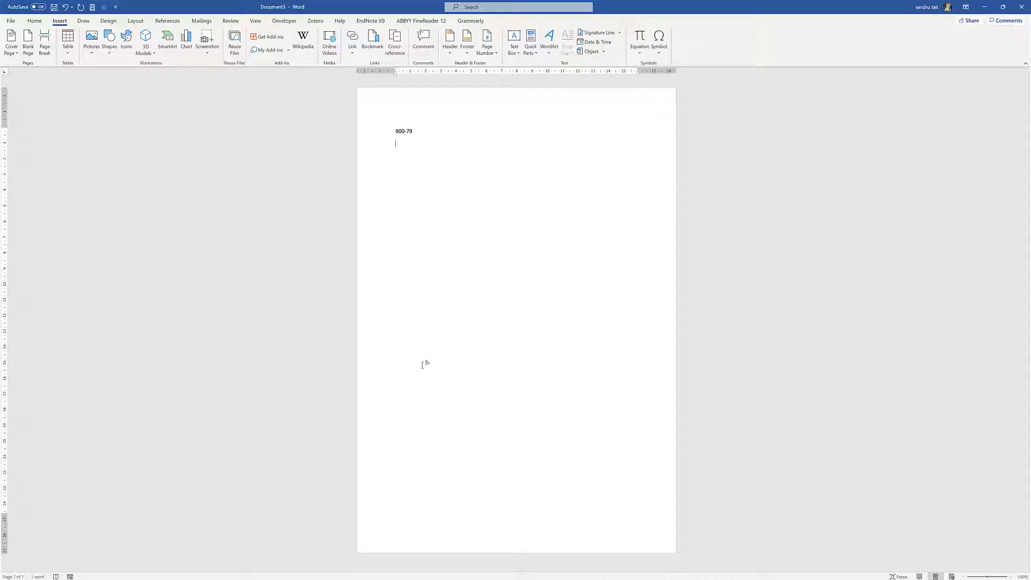
# Delete the 900-79 line and generate five sample paragraphs with =rand()
pyautogui.click(357, 131)
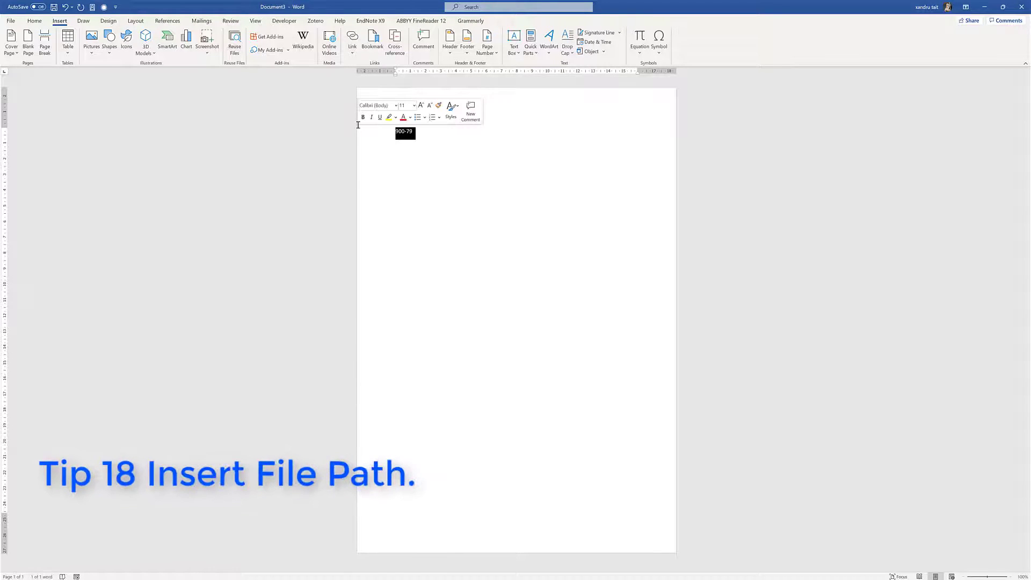
pyautogui.press('Delete')
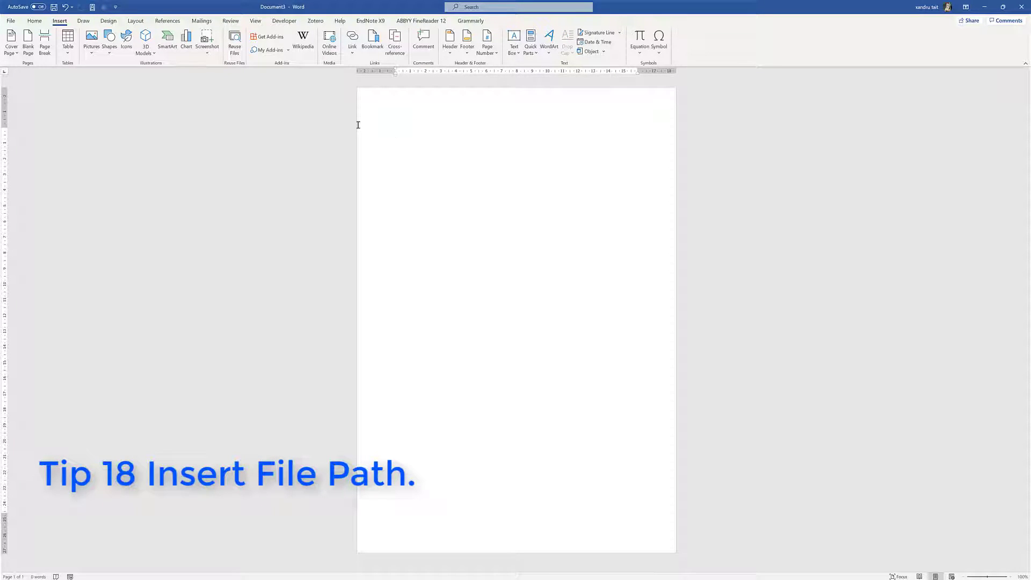
pyautogui.write('=(')
pyautogui.press('Return')
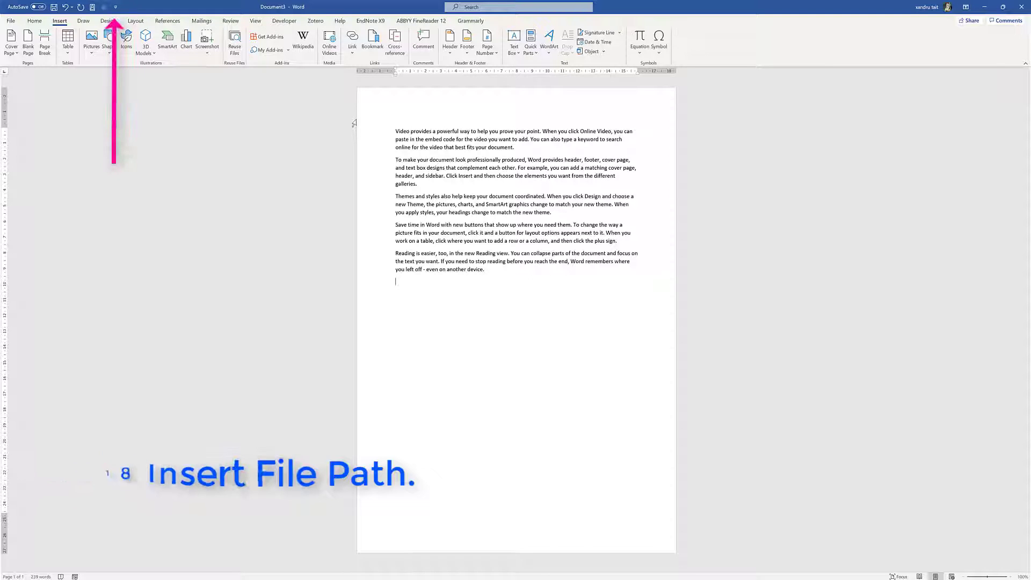
# With the caret after the first paragraph, add Insert File Path from All Commands to the Quick Access Toolbar
pyautogui.click(523, 149)
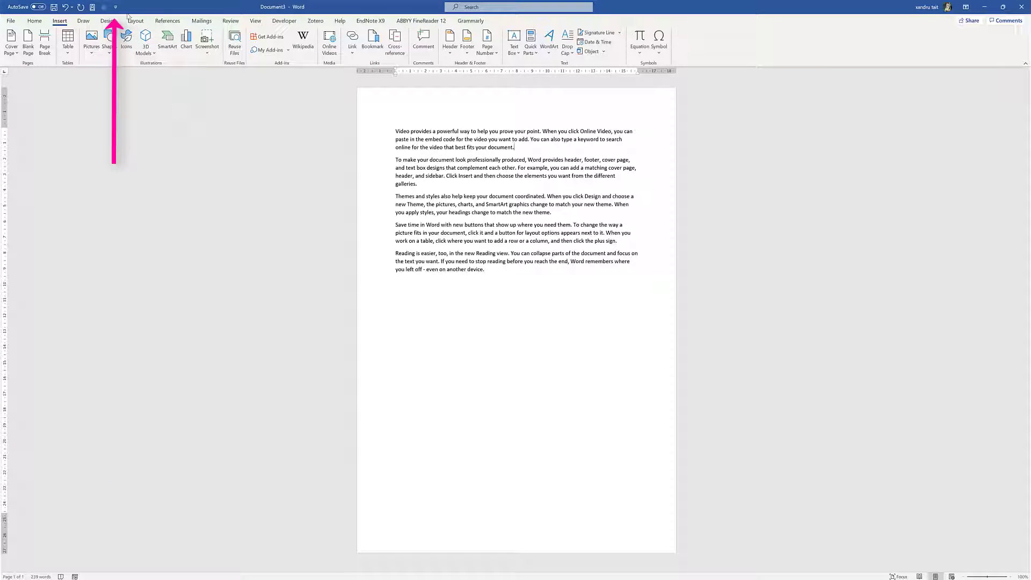
pyautogui.click(116, 7)
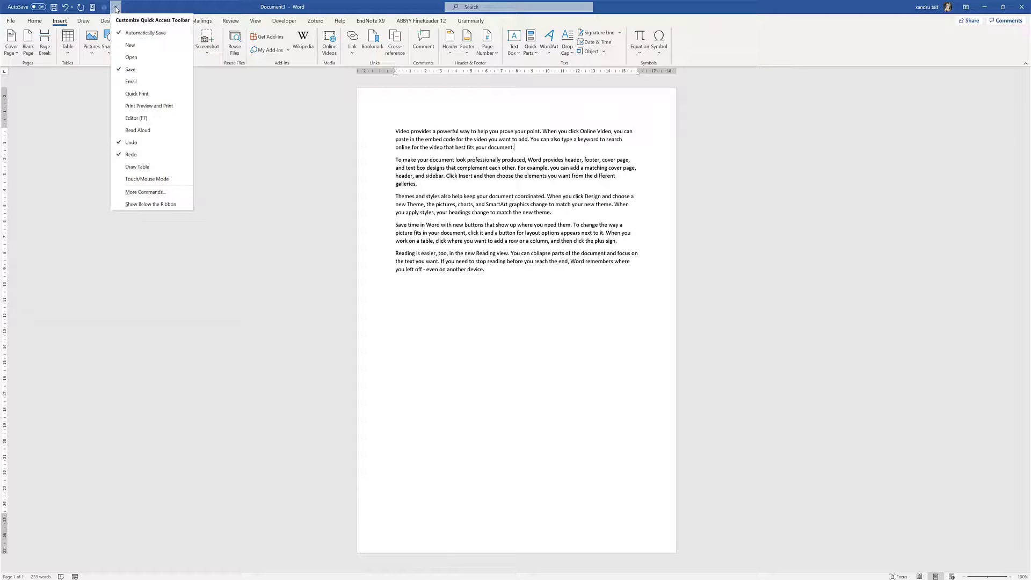
pyautogui.click(144, 192)
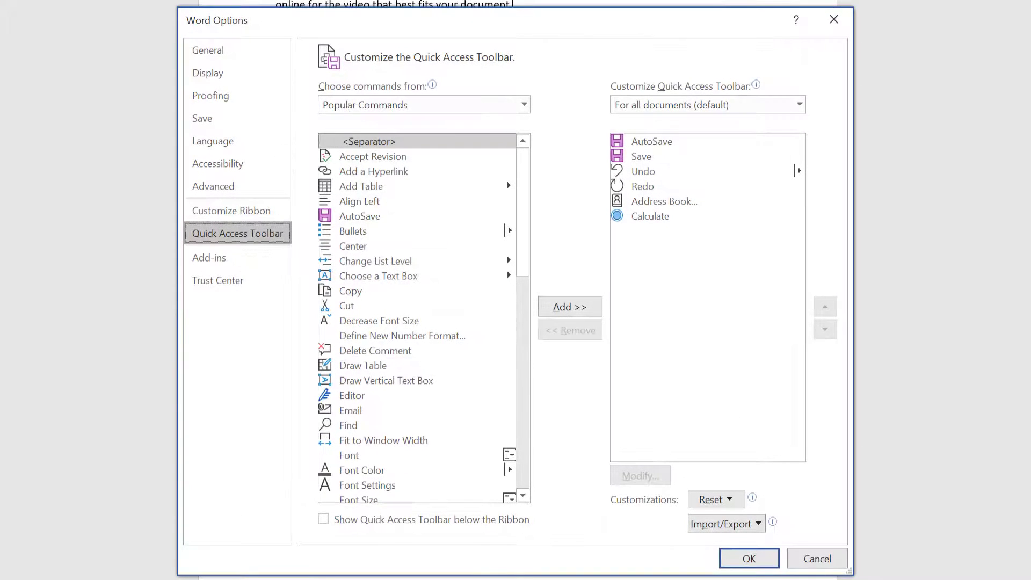
pyautogui.click(346, 105)
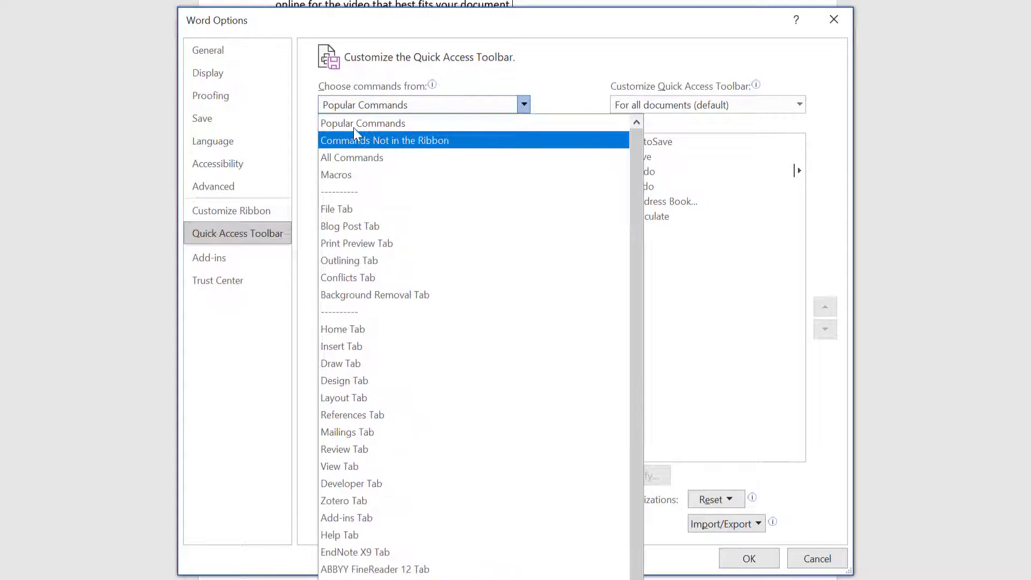
pyautogui.click(361, 153)
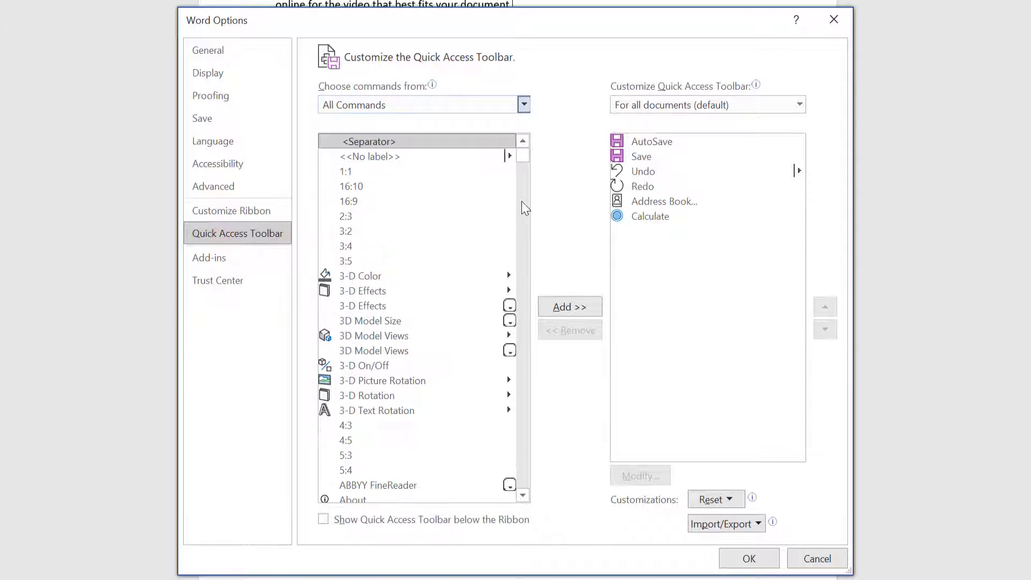
pyautogui.moveTo(522, 156); pyautogui.dragTo(520, 287)
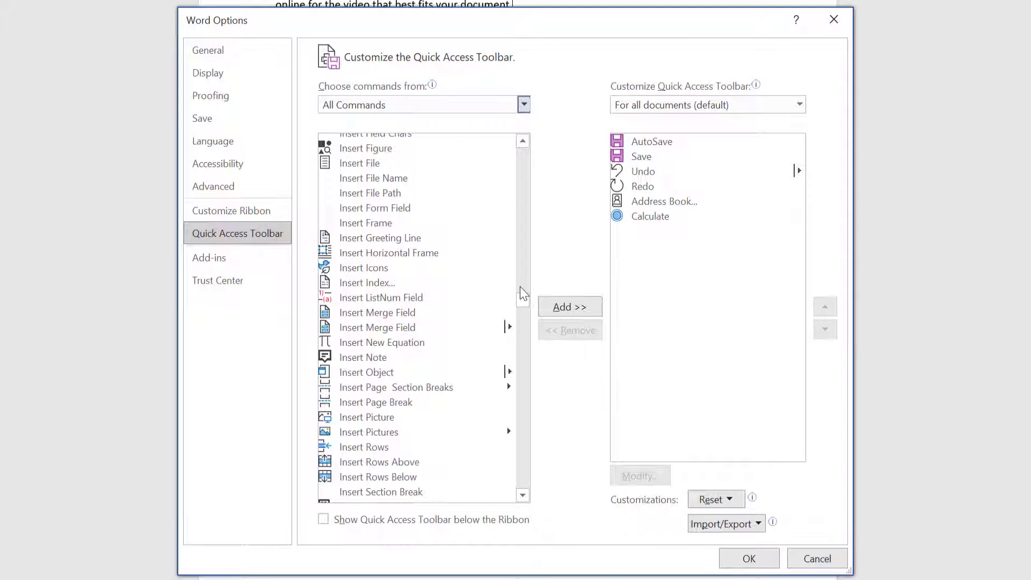
pyautogui.click(394, 198)
pyautogui.click(556, 309)
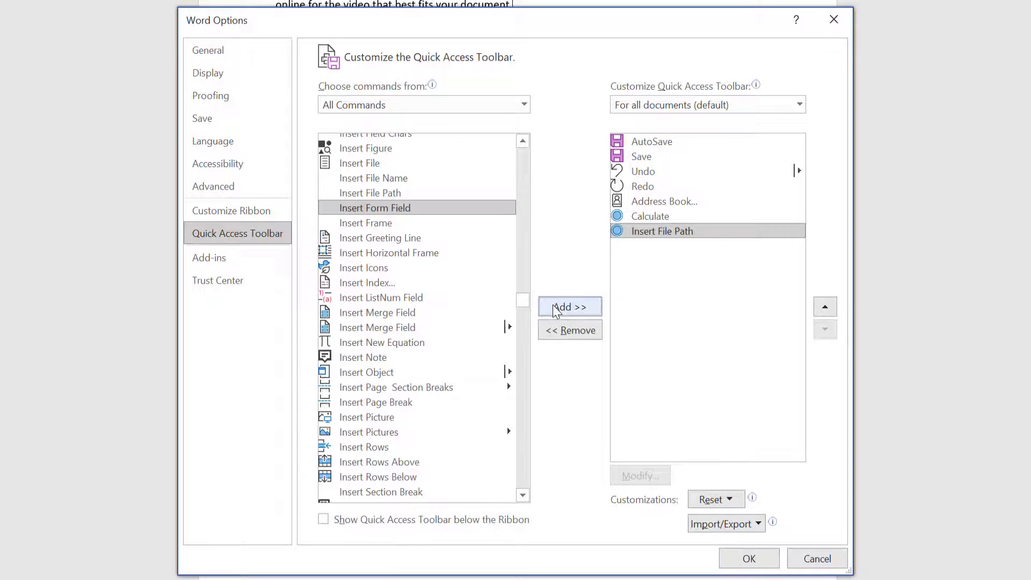
pyautogui.click(633, 429)
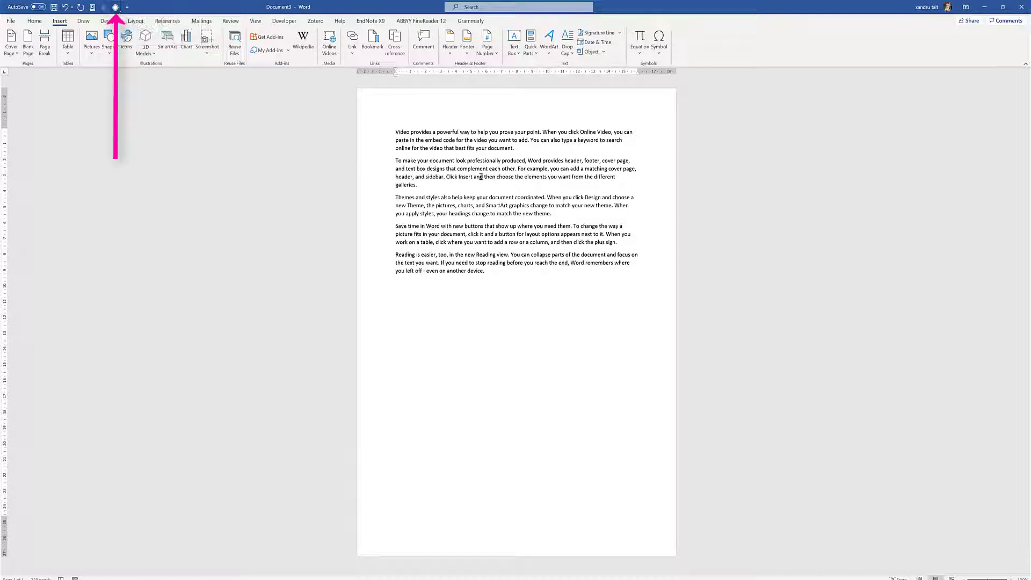
# Append the file path 'Document3' to the first paragraph with the new toolbar button
pyautogui.click(116, 8)
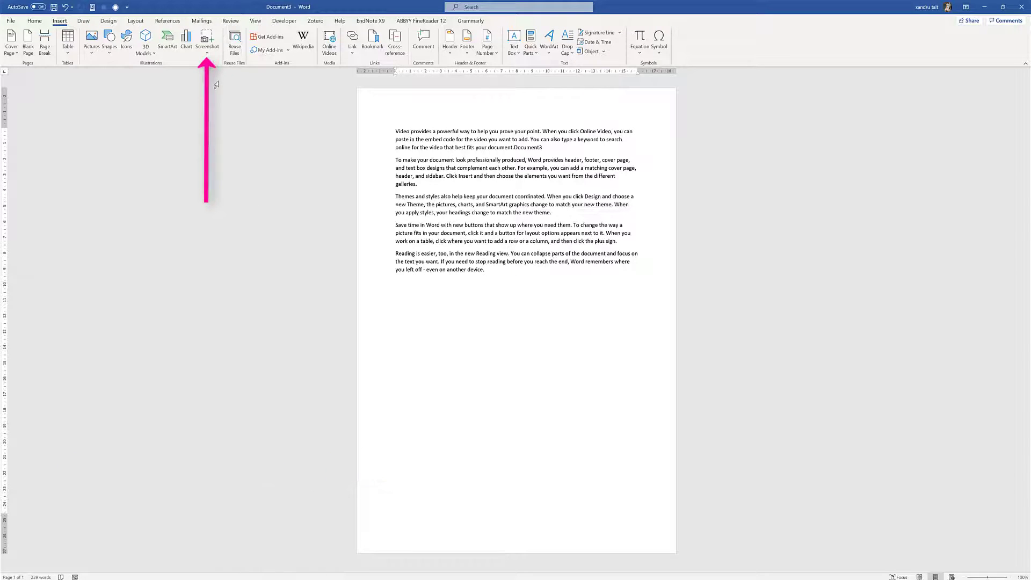
# Insert a screenshot of the second open window, then a screen clipping of the hands picture's top-left area
pyautogui.click(205, 39)
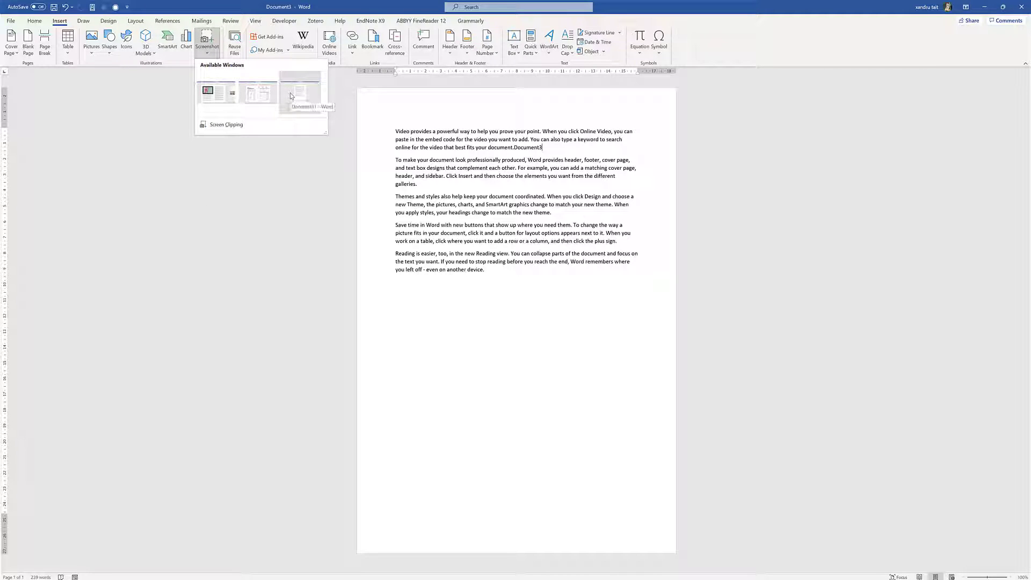
pyautogui.click(260, 98)
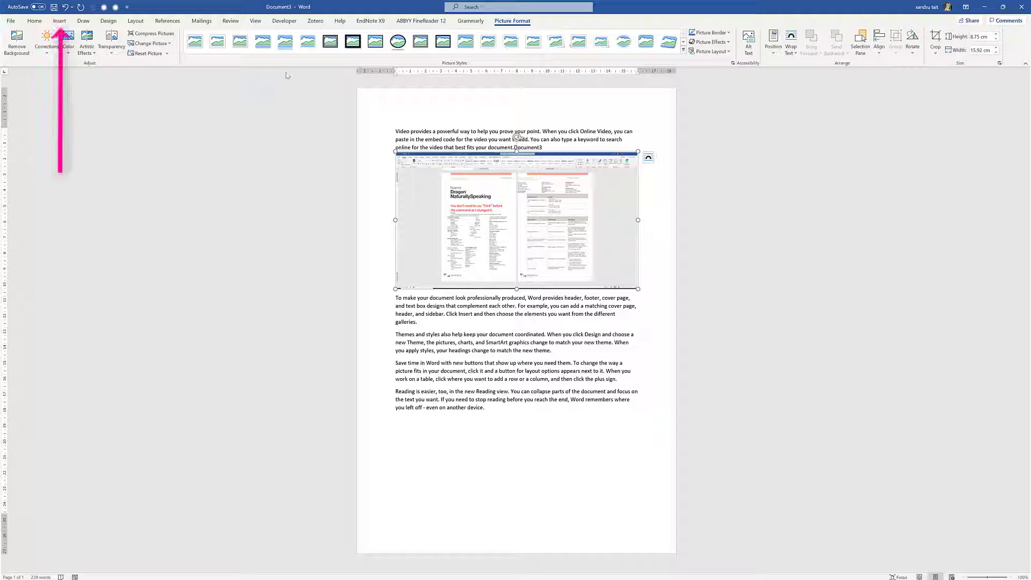
pyautogui.click(55, 21)
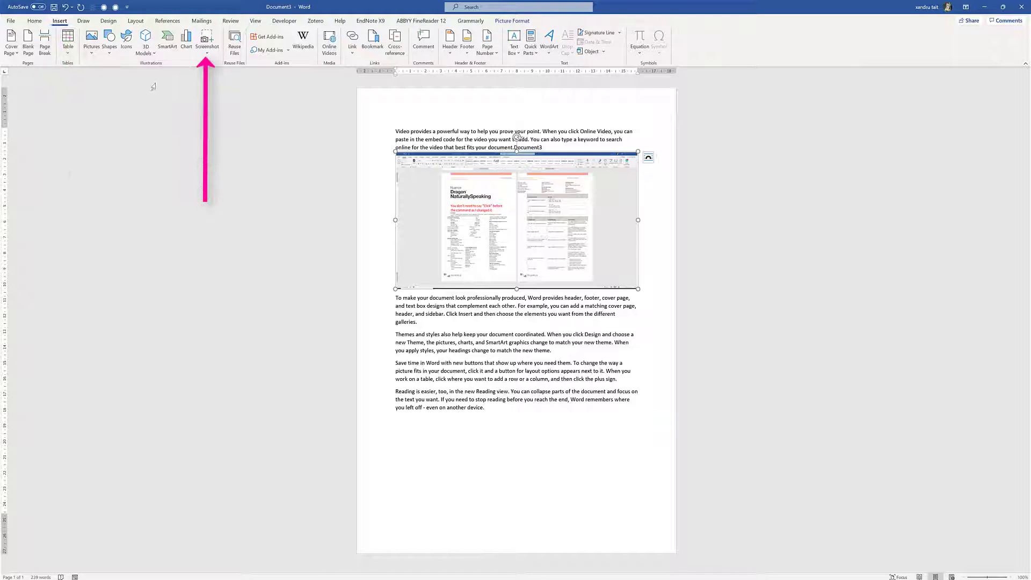
pyautogui.click(209, 53)
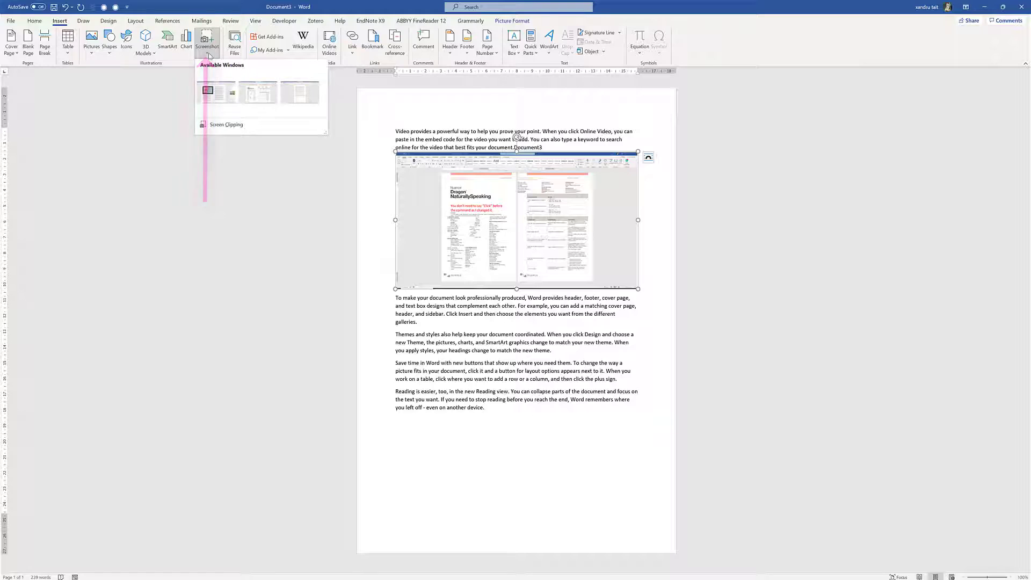
pyautogui.click(225, 125)
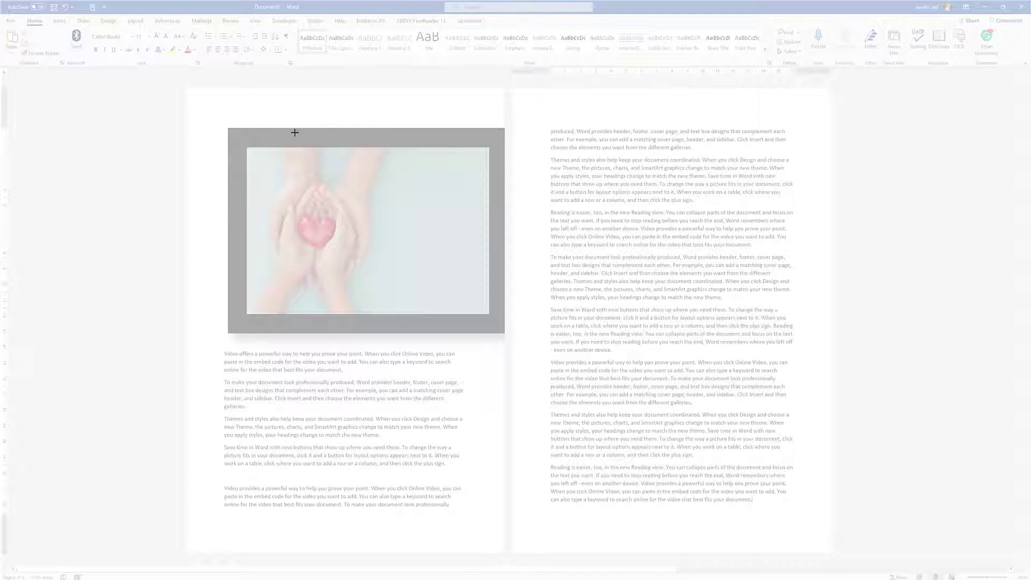
pyautogui.moveTo(204, 103); pyautogui.dragTo(369, 224)
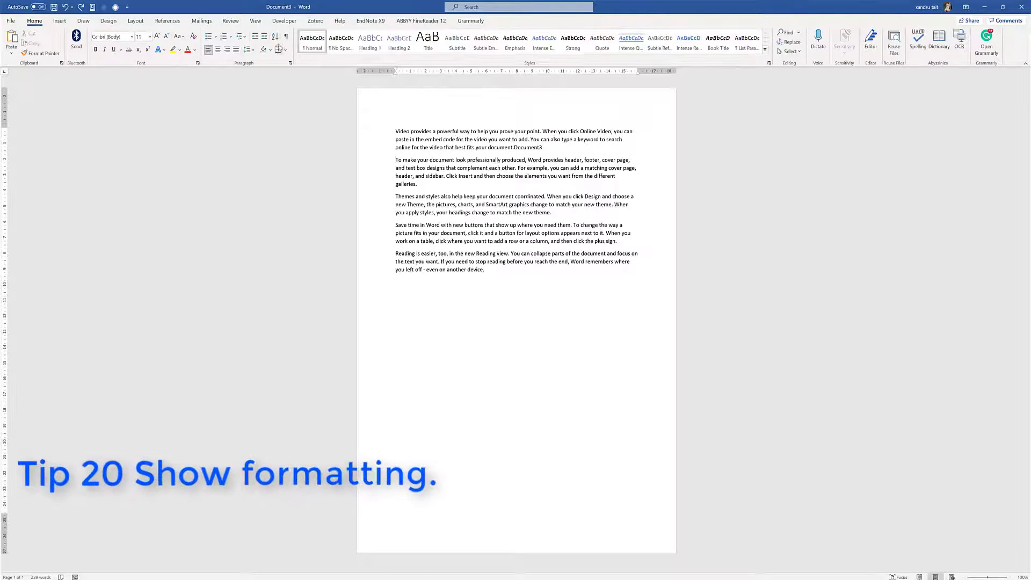
pyautogui.click(285, 36)
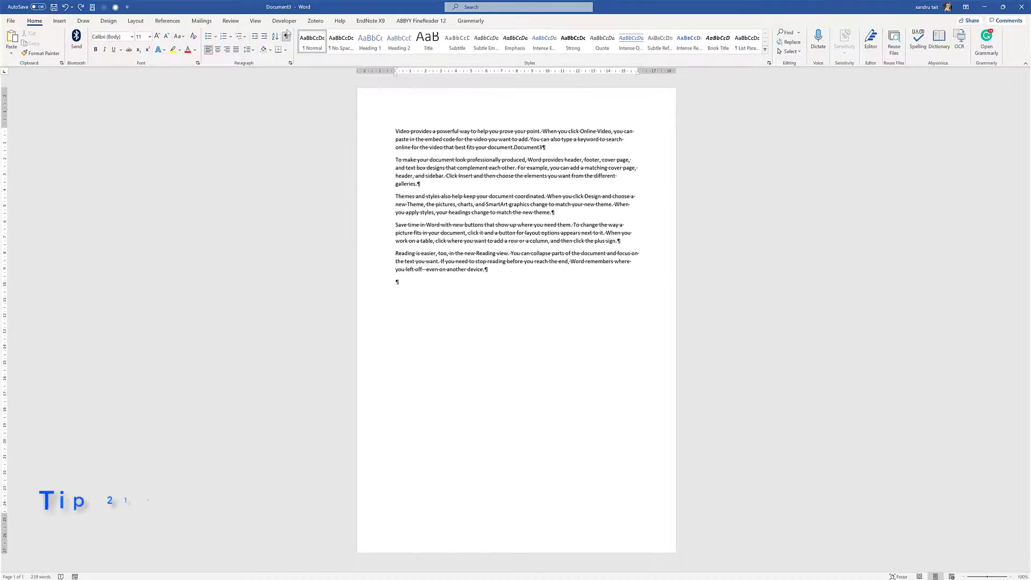
pyautogui.click(286, 36)
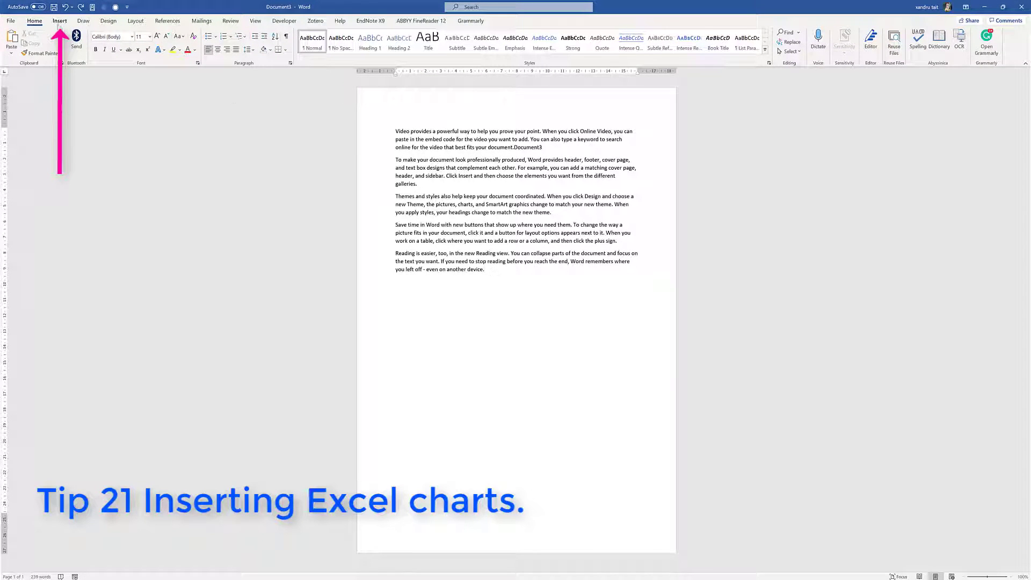
# Embed an Excel spreadsheet below the last paragraph from the Insert Table options
pyautogui.click(60, 22)
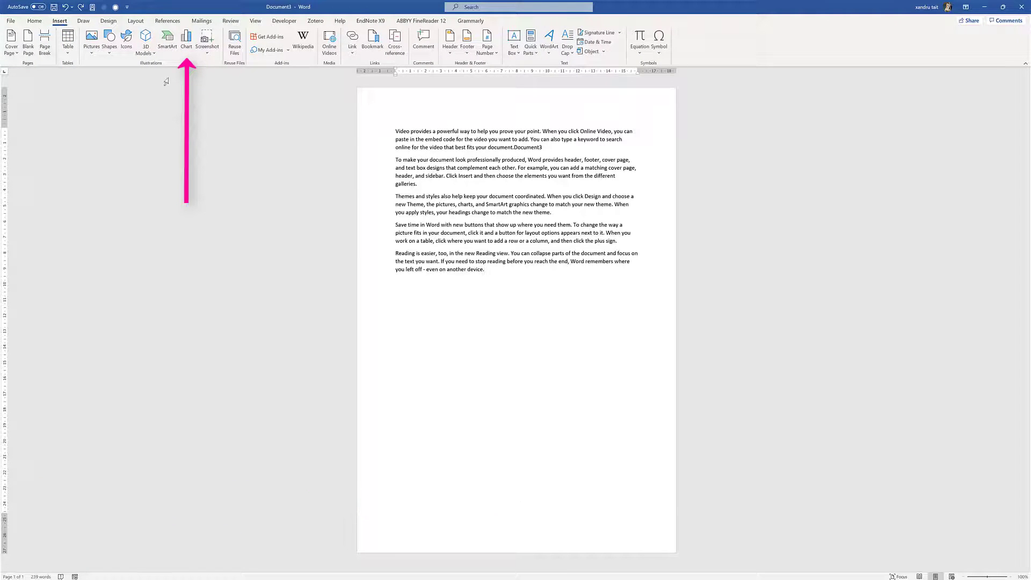
pyautogui.click(67, 42)
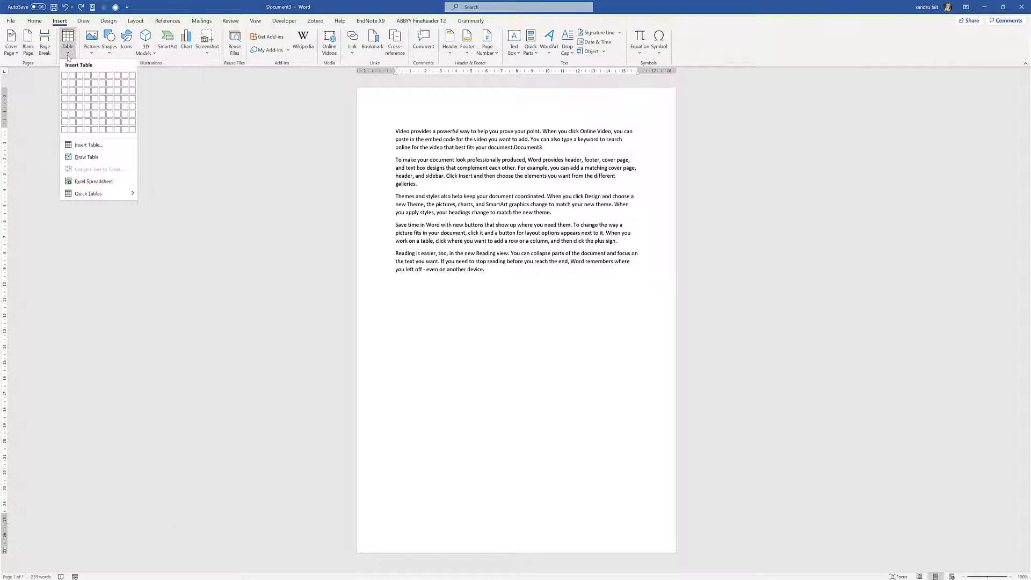
pyautogui.click(98, 182)
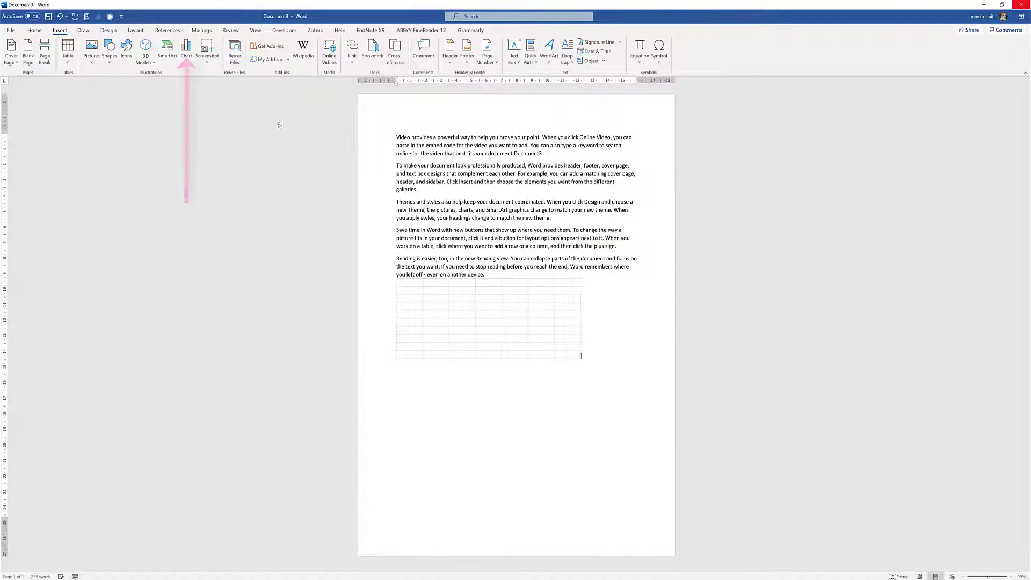
pyautogui.click(186, 53)
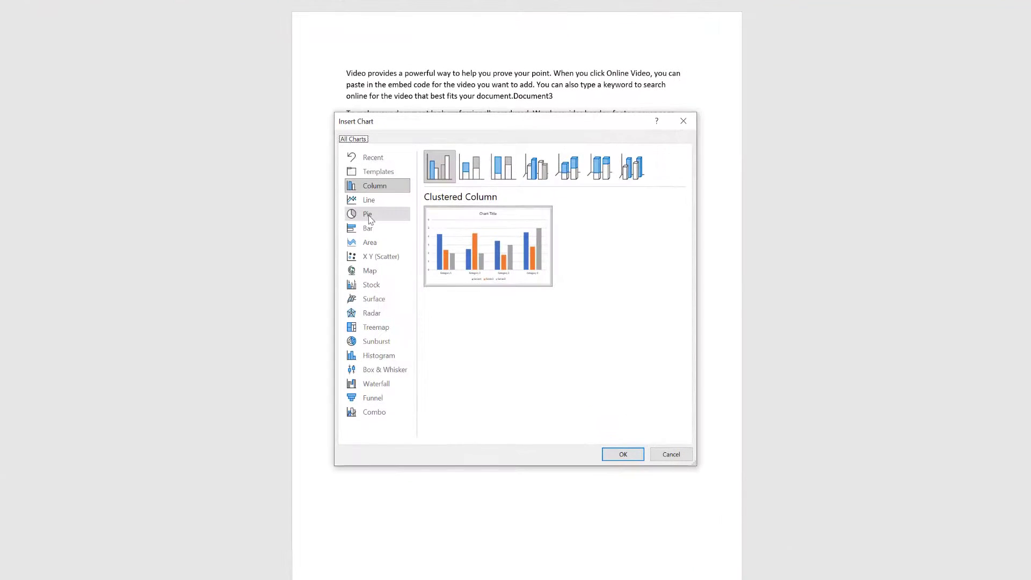
# Insert a 3-D Pie chart after previewing other pie variants
pyautogui.click(369, 218)
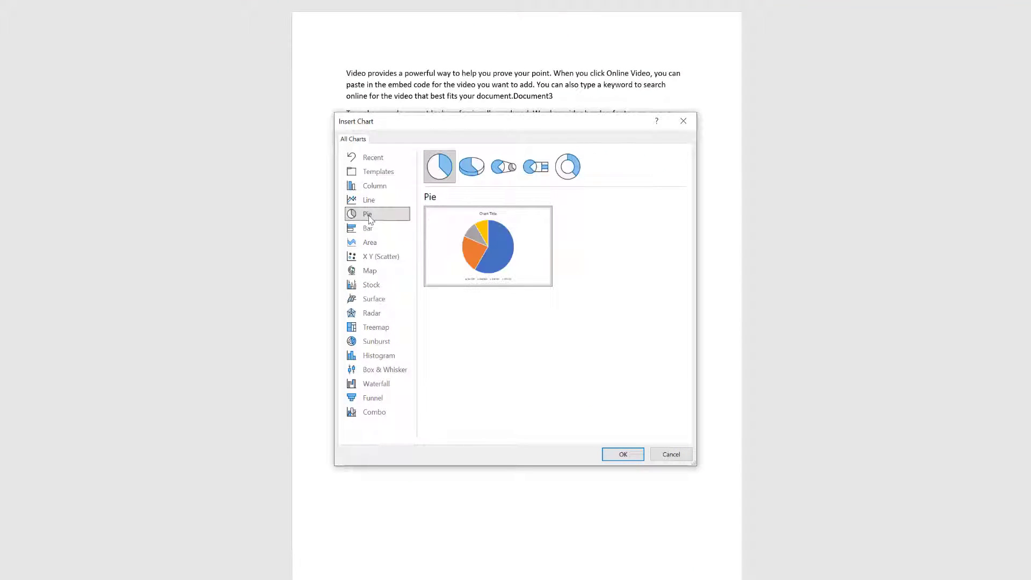
pyautogui.click(507, 168)
pyautogui.click(536, 166)
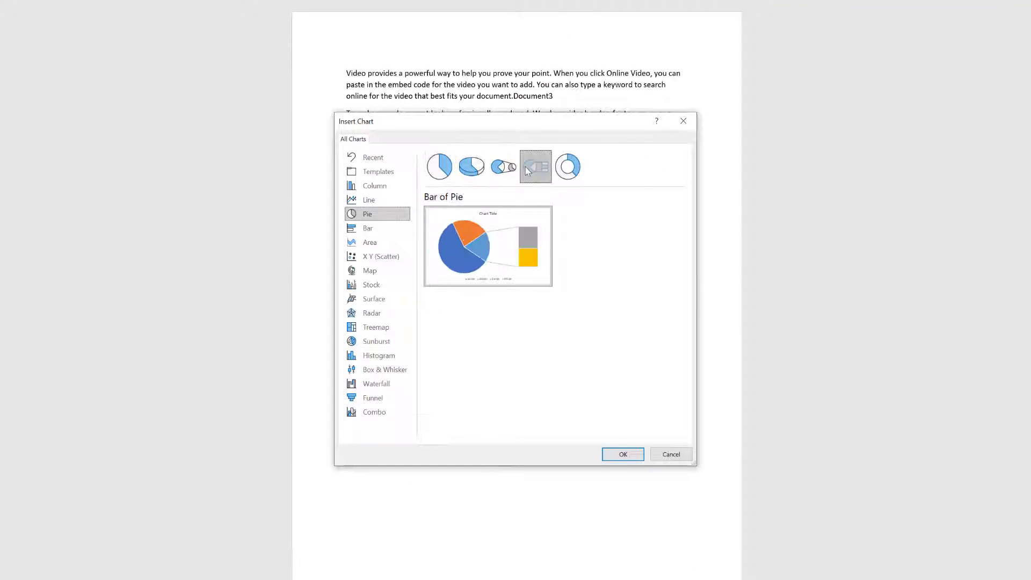
pyautogui.click(481, 170)
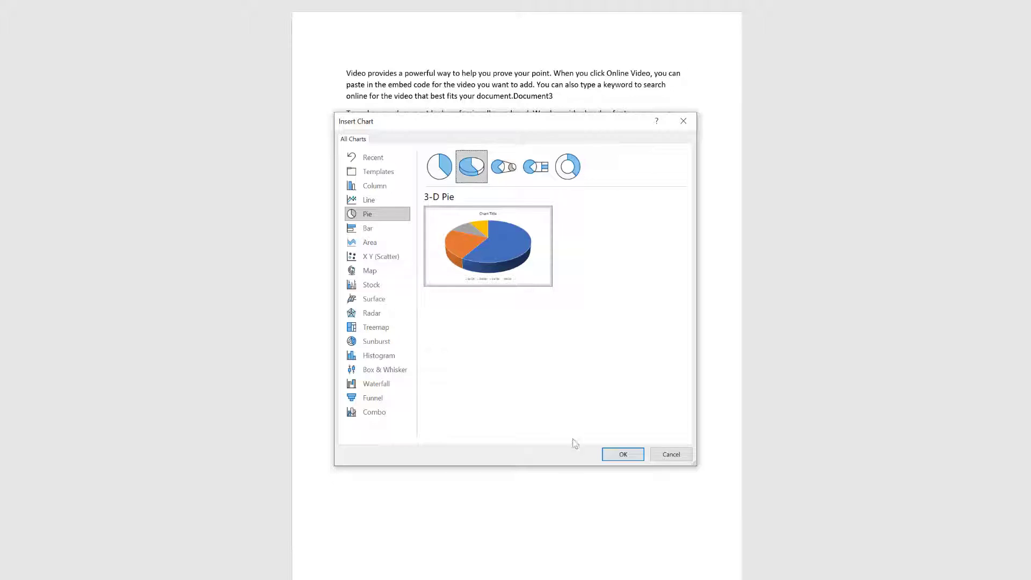
pyautogui.click(620, 454)
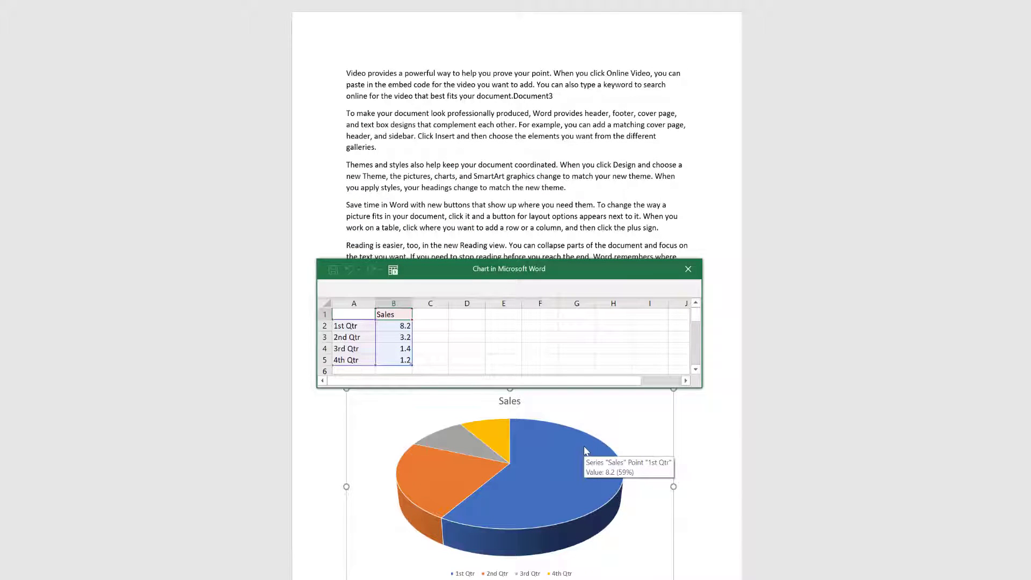
# Close the chart's data sheet after selecting the 1st Qtr sales value in B2
pyautogui.click(406, 329)
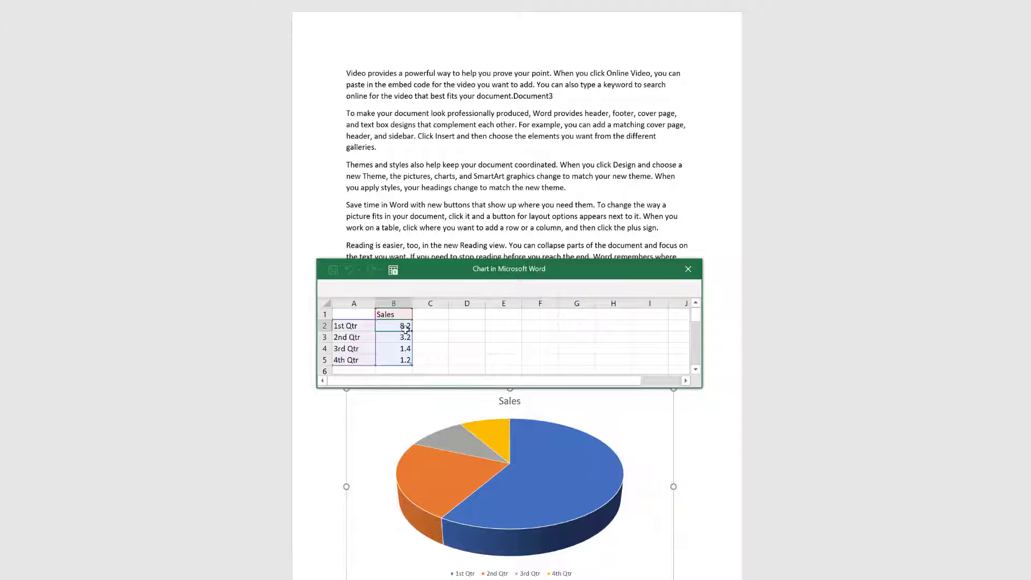
pyautogui.moveTo(484, 478)
pyautogui.click(687, 268)
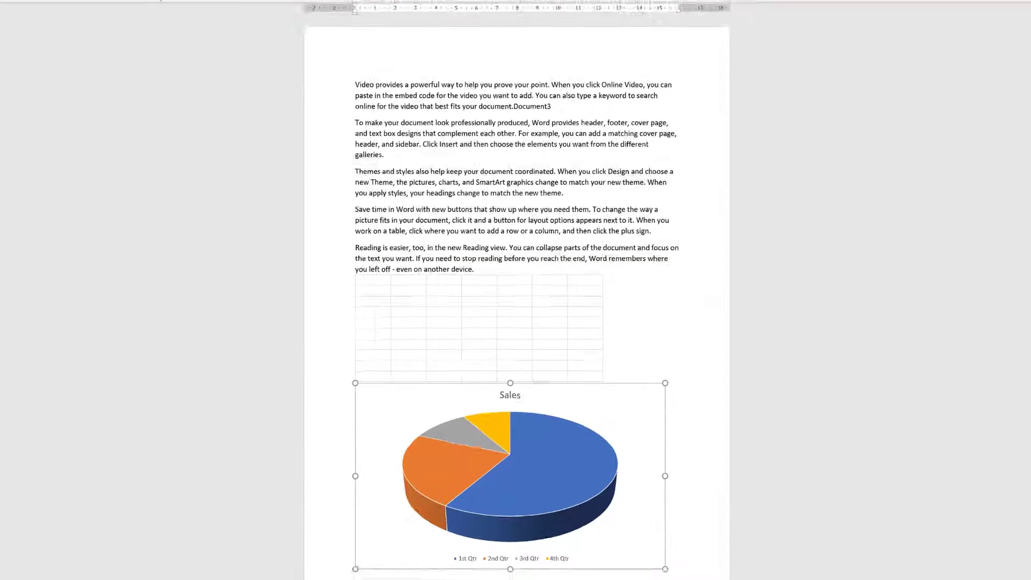
pyautogui.click(35, 31)
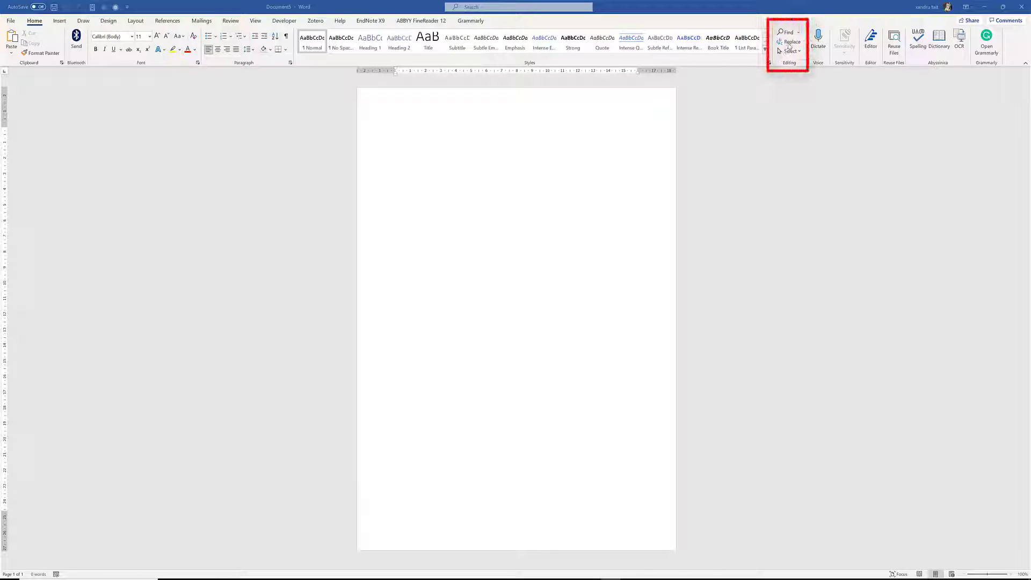
# Generate five sample paragraphs with =rand(), then open Find and Replace and move it aside
pyautogui.click(436, 133)
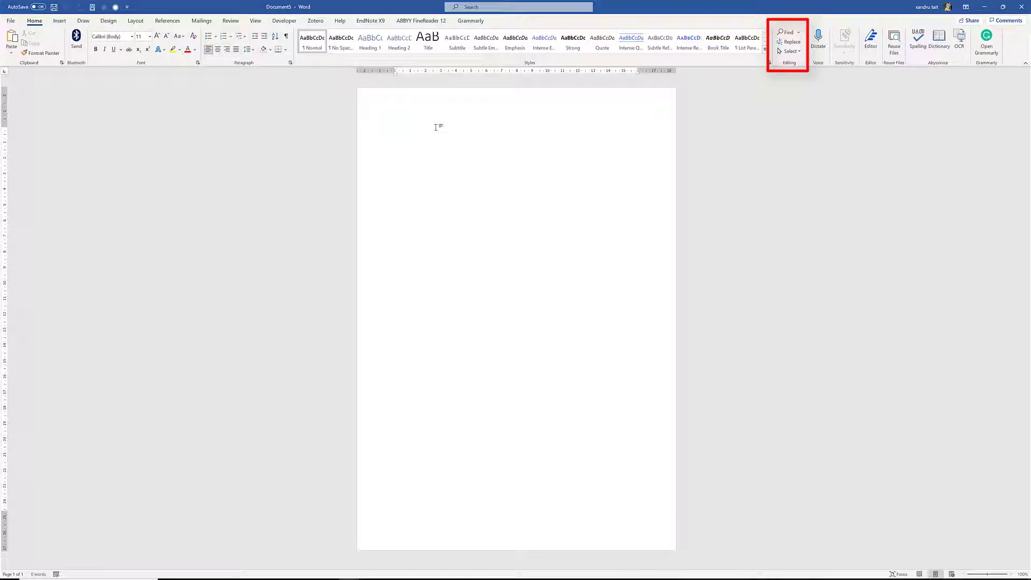
pyautogui.write('-')
pyautogui.write('rand()')
pyautogui.press('Return')
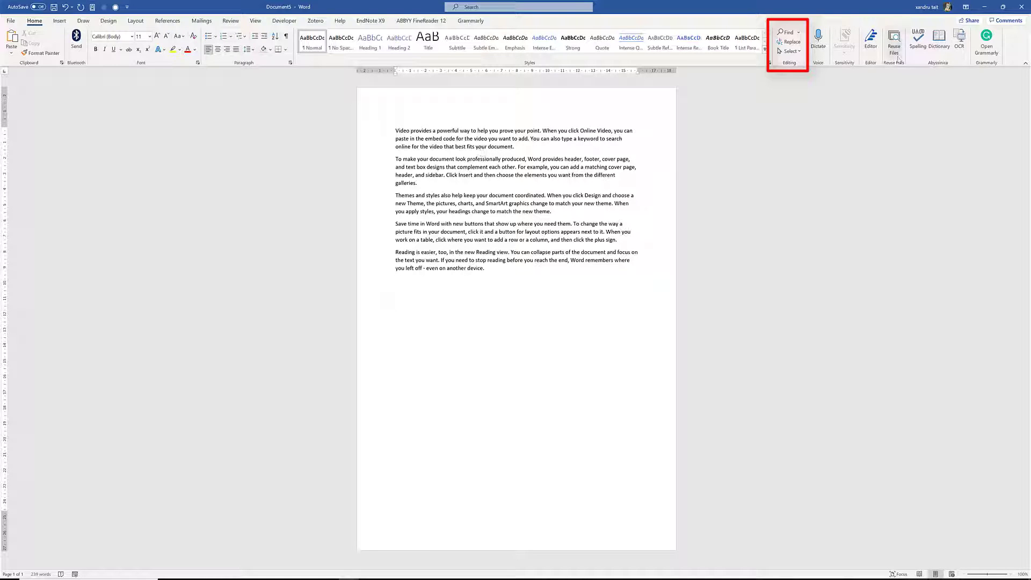
pyautogui.click(789, 43)
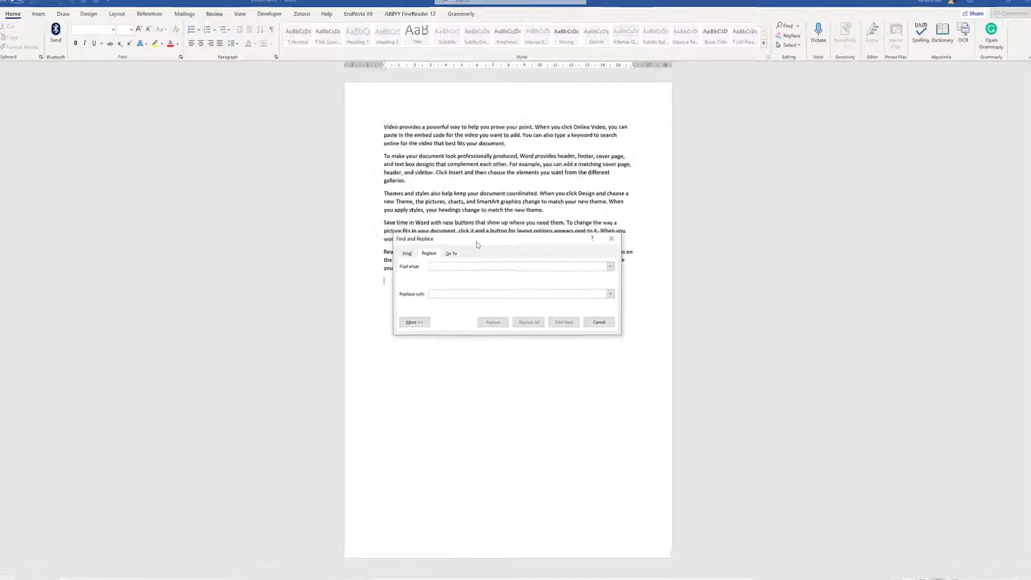
pyautogui.moveTo(476, 241); pyautogui.dragTo(788, 162)
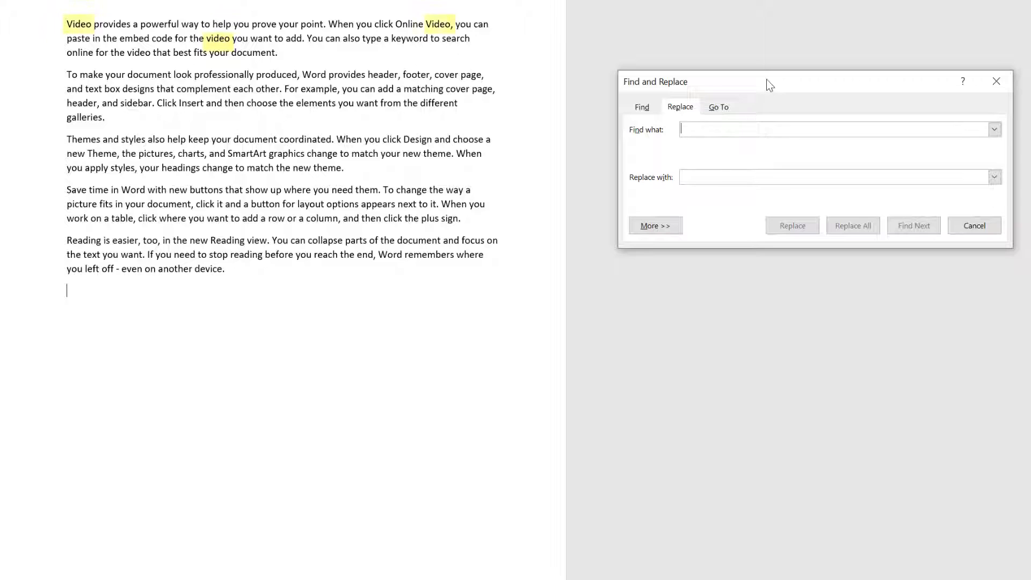
# Replace each of the four occurrences of 'video' with 'tape', one at a time
pyautogui.write('video')
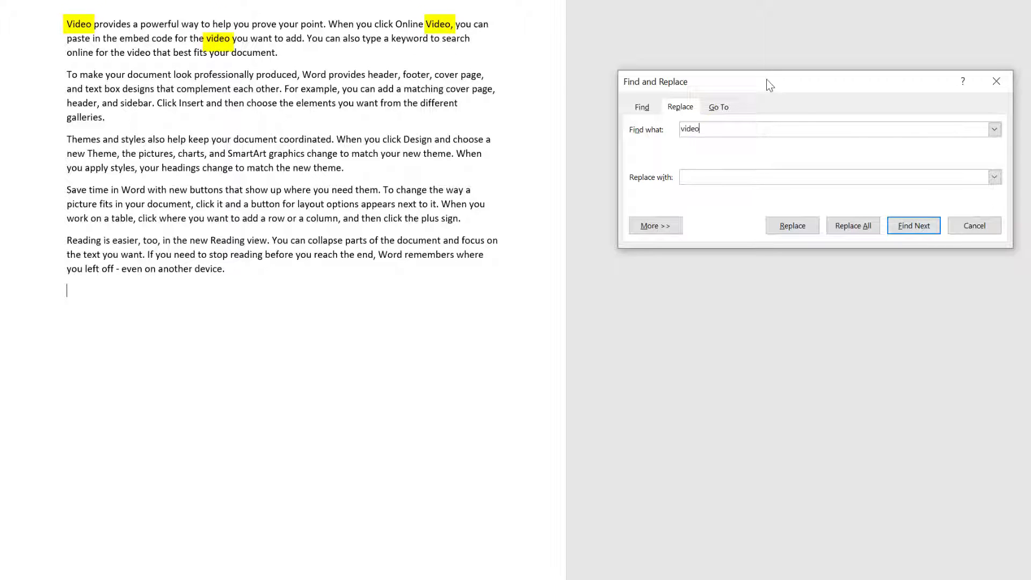
pyautogui.click(902, 227)
pyautogui.click(716, 171)
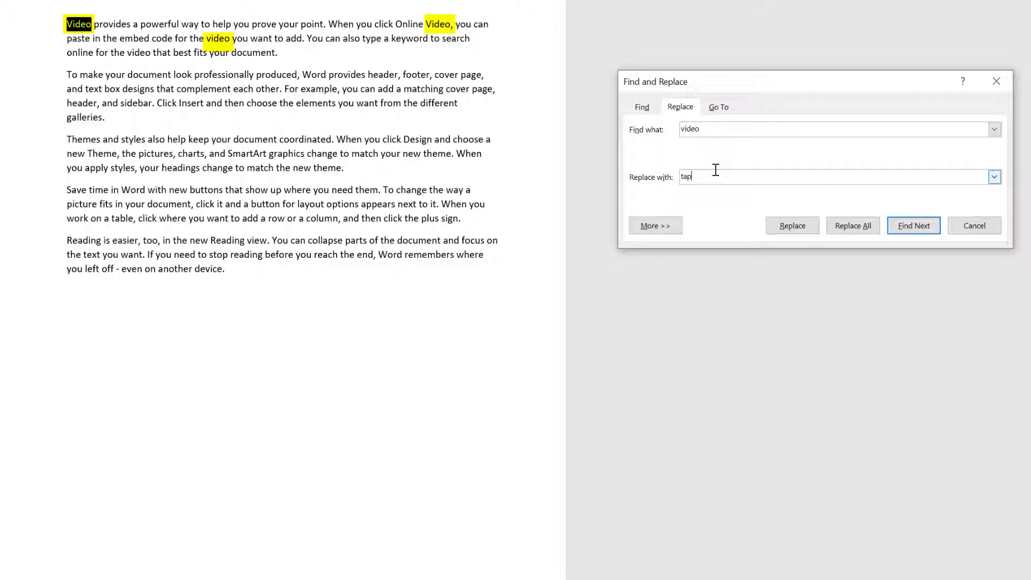
pyautogui.write('tape')
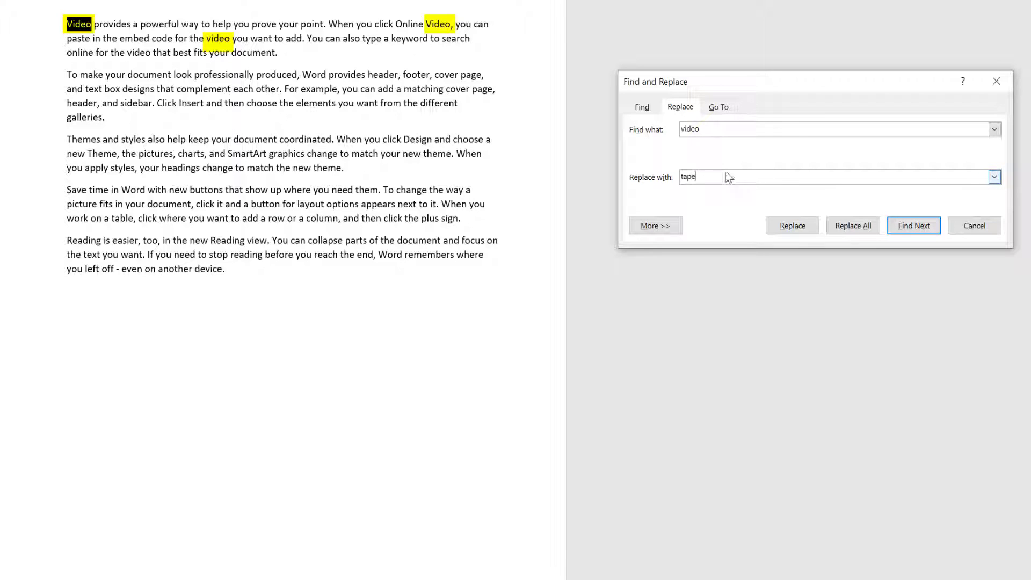
pyautogui.click(803, 226)
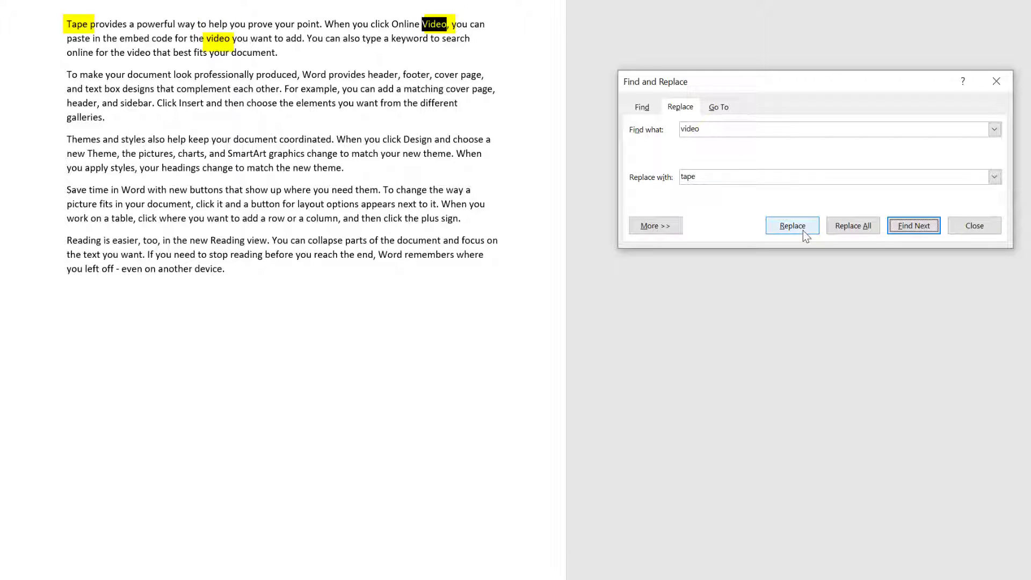
pyautogui.click(803, 230)
pyautogui.click(803, 230)
pyautogui.click(803, 231)
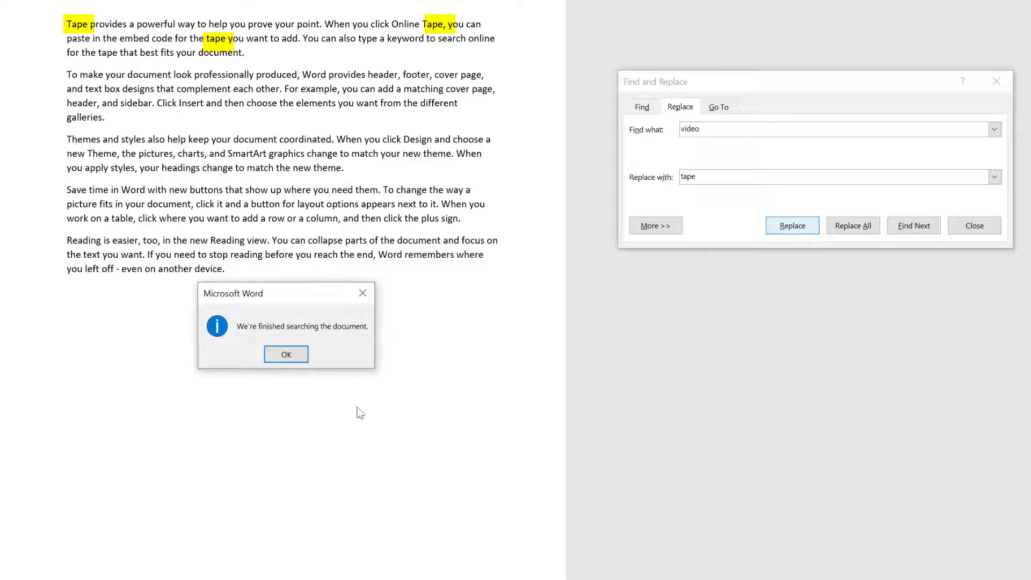
pyautogui.click(286, 354)
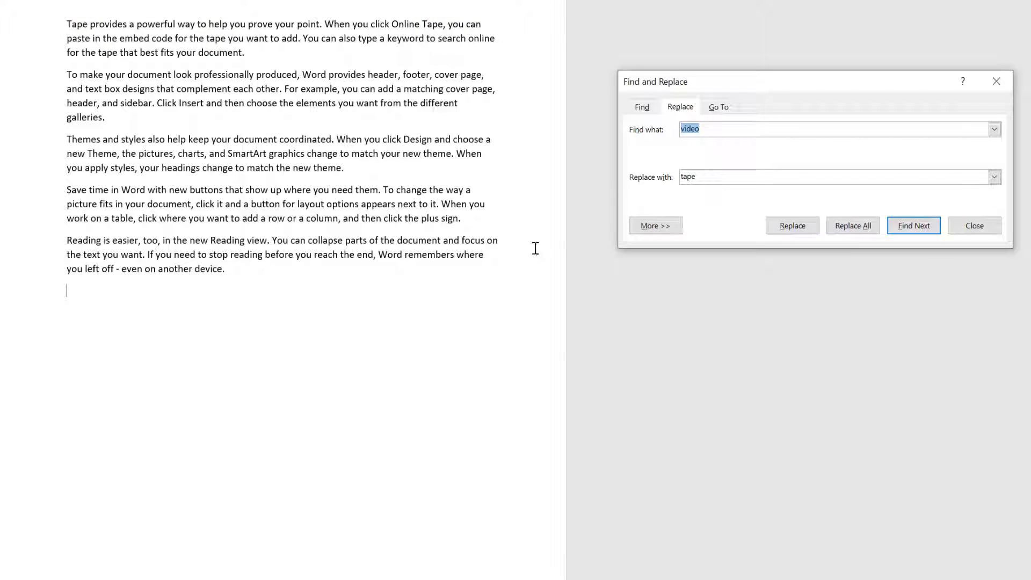
pyautogui.click(718, 108)
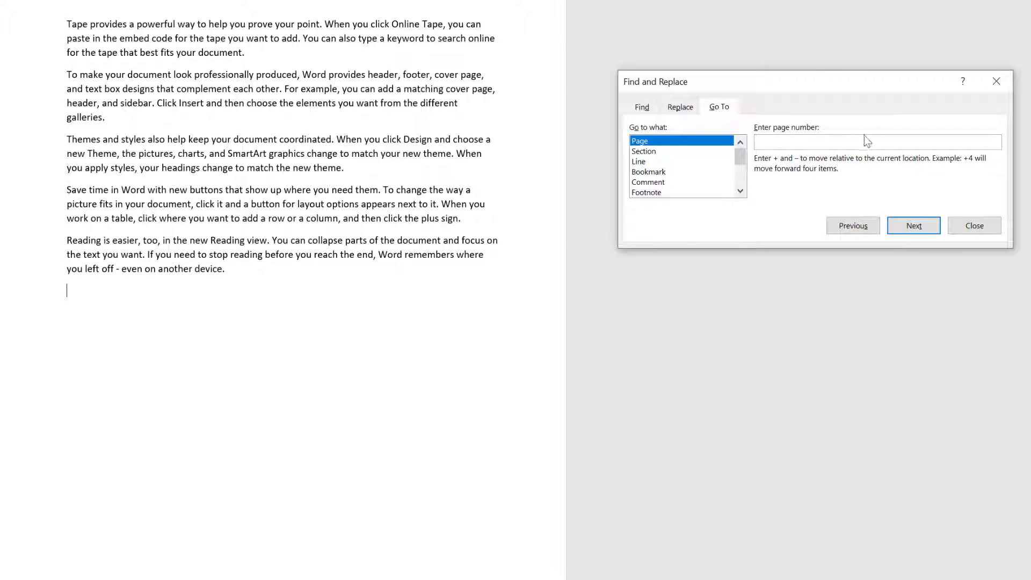
# Look at the Section and Bookmark go-to targets, then close the Find and Replace dialog
pyautogui.click(650, 152)
pyautogui.click(650, 173)
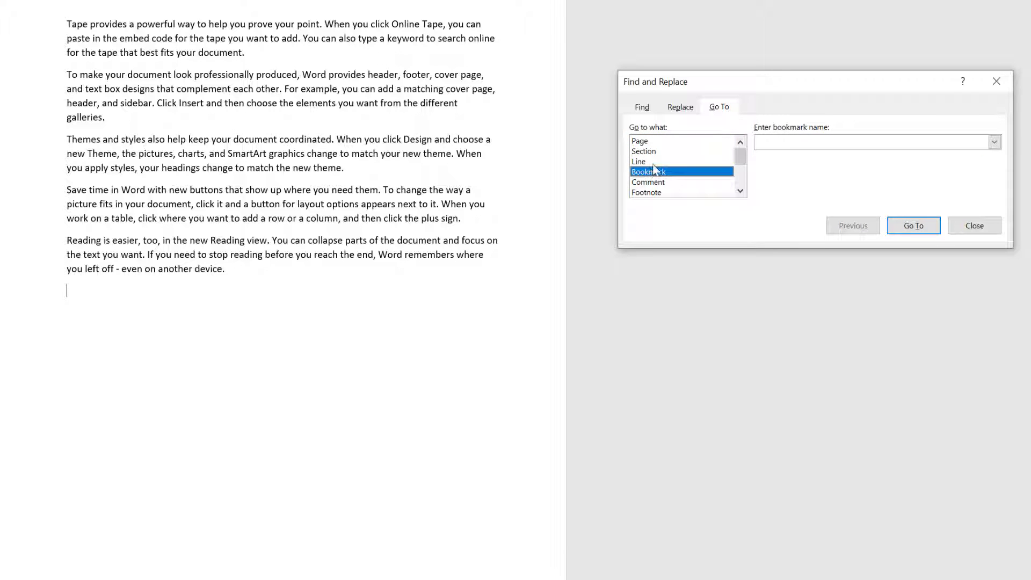
pyautogui.click(968, 229)
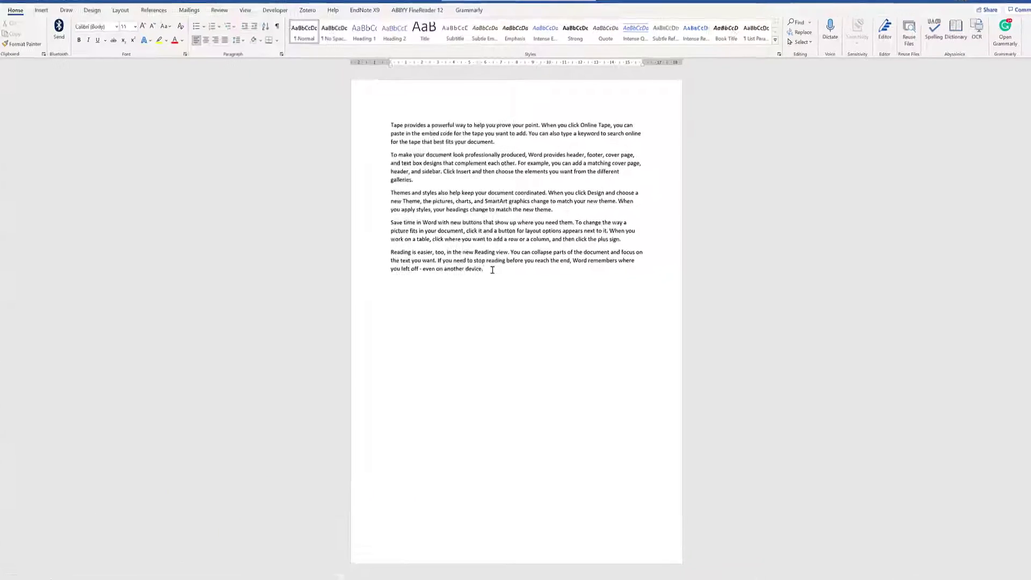
# Delete the last paragraph's closing words, including '- even on another device.'
pyautogui.press('BackSpace')
pyautogui.press('BackSpace')
pyautogui.press('BackSpace')
pyautogui.press('BackSpace')
pyautogui.press('BackSpace')
pyautogui.press('BackSpace')
pyautogui.press('BackSpace')
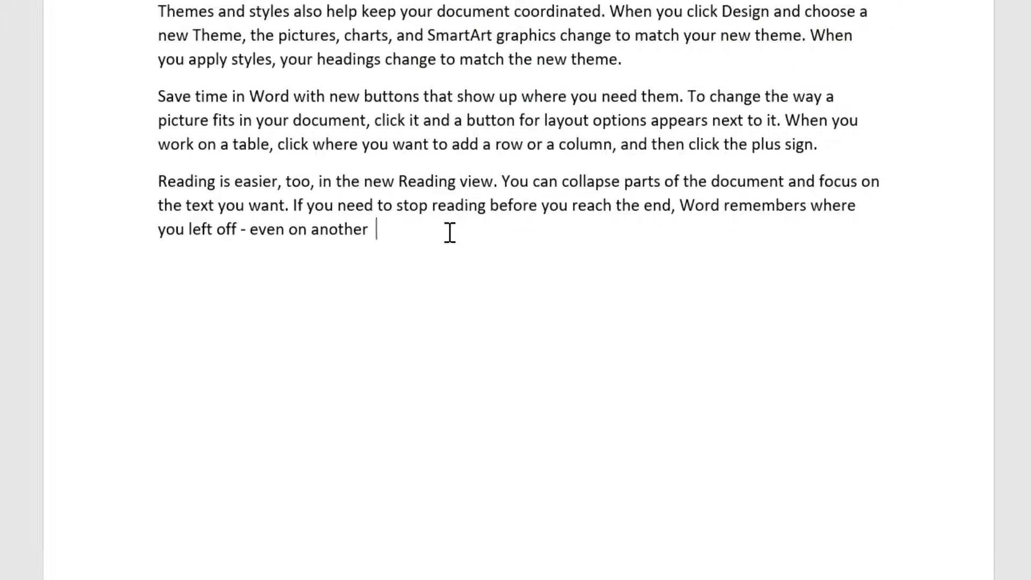
pyautogui.press('BackSpace')
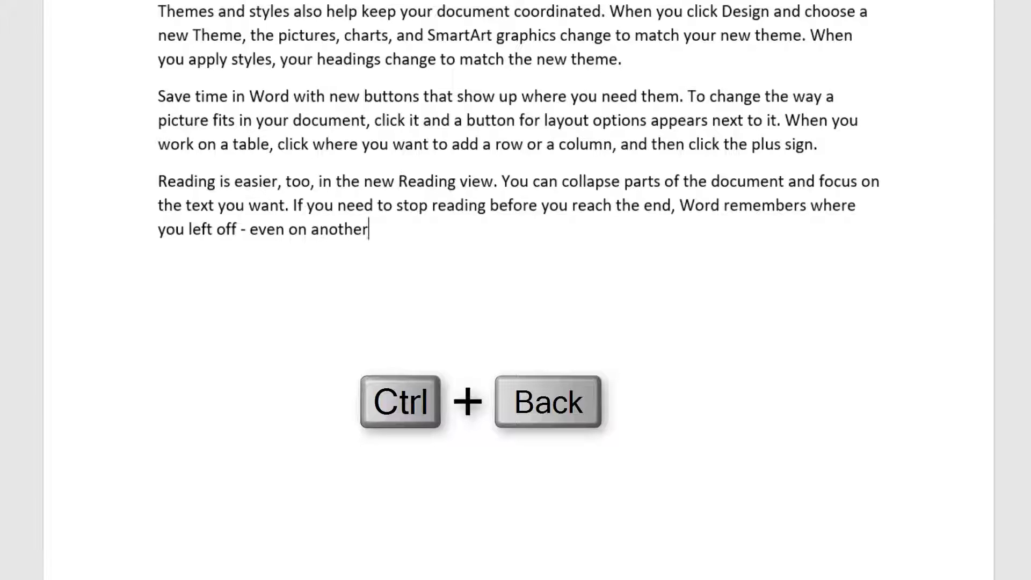
pyautogui.hotkey('ctrl', 'BackSpace')
pyautogui.hotkey('ctrl', 'BackSpace')
pyautogui.hotkey('ctrl', 'BackSpace')
pyautogui.hotkey('ctrl', 'BackSpace')
pyautogui.hotkey('ctrl', 'BackSpace')
pyautogui.hotkey('ctrl', 'BackSpace')
pyautogui.hotkey('ctrl', 'BackSpace')
pyautogui.hotkey('ctrl', 'BackSpace')
pyautogui.hotkey('ctrl', 'BackSpace')
pyautogui.hotkey('ctrl', 'BackSpace')
pyautogui.hotkey('ctrl', 'BackSpace')
pyautogui.hotkey('ctrl', 'BackSpace')
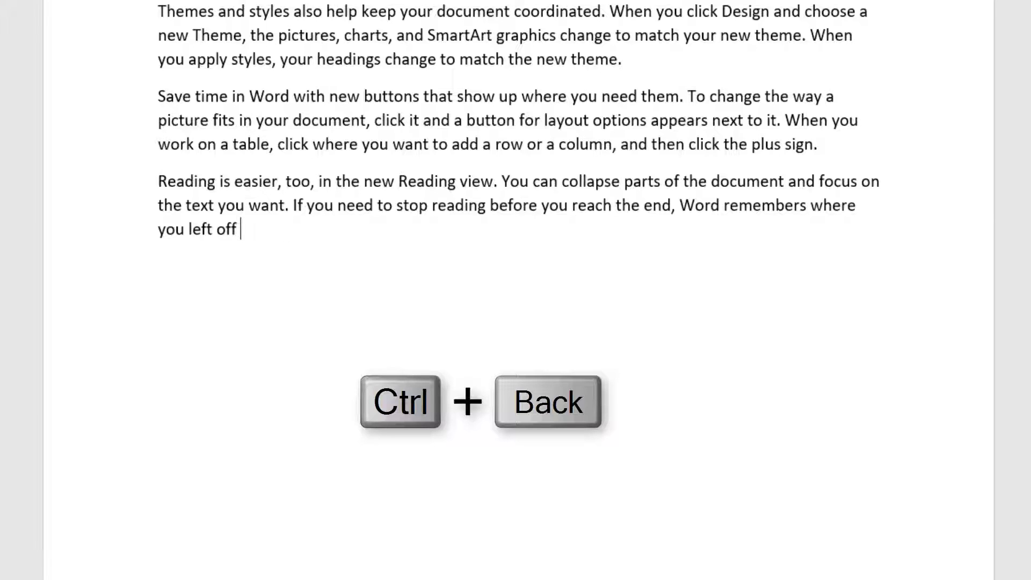
pyautogui.hotkey('ctrl', 'BackSpace')
pyautogui.hotkey('ctrl', 'BackSpace')
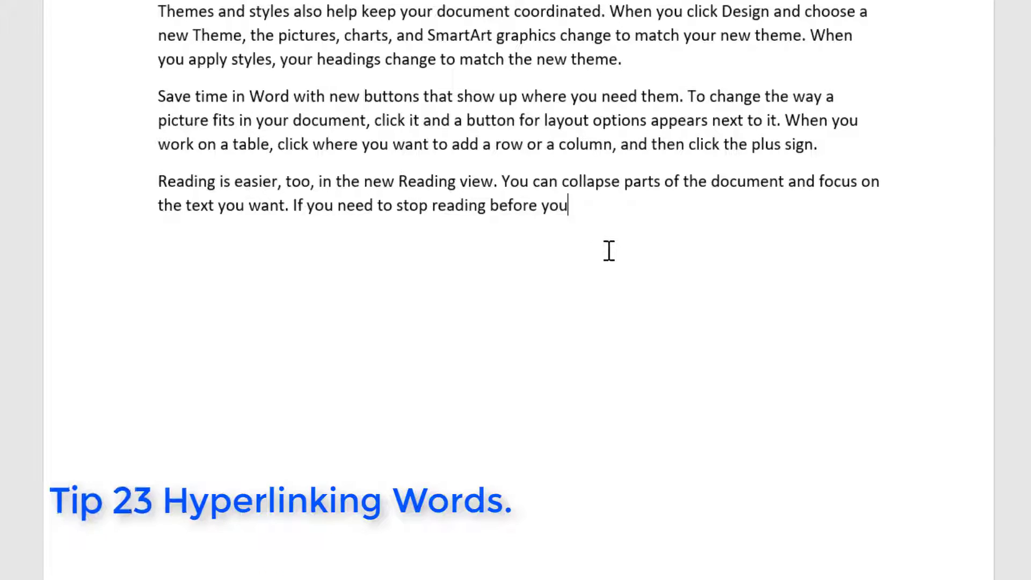
pyautogui.doubleClick(741, 183)
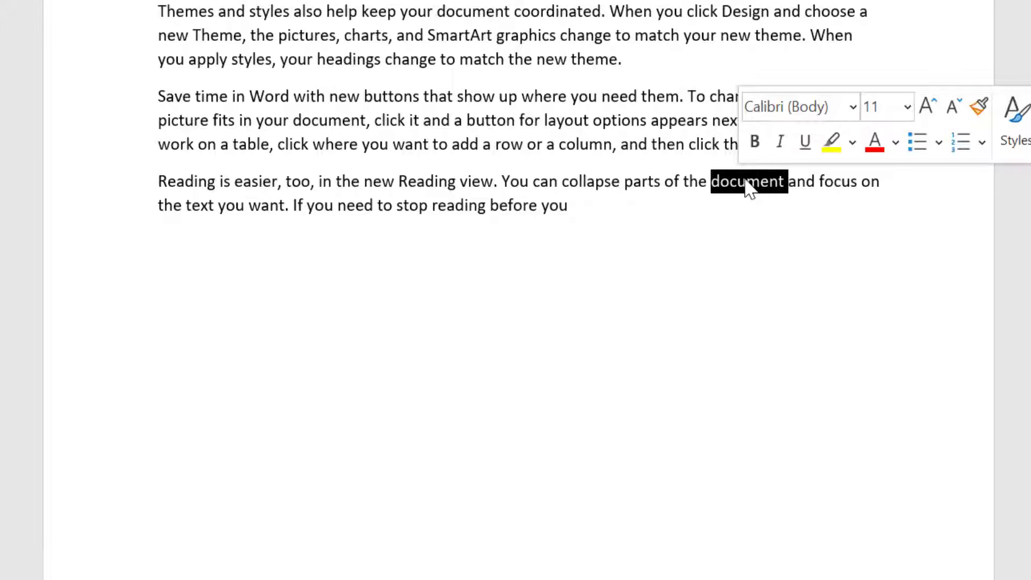
pyautogui.hotkey('ctrl', 'k')
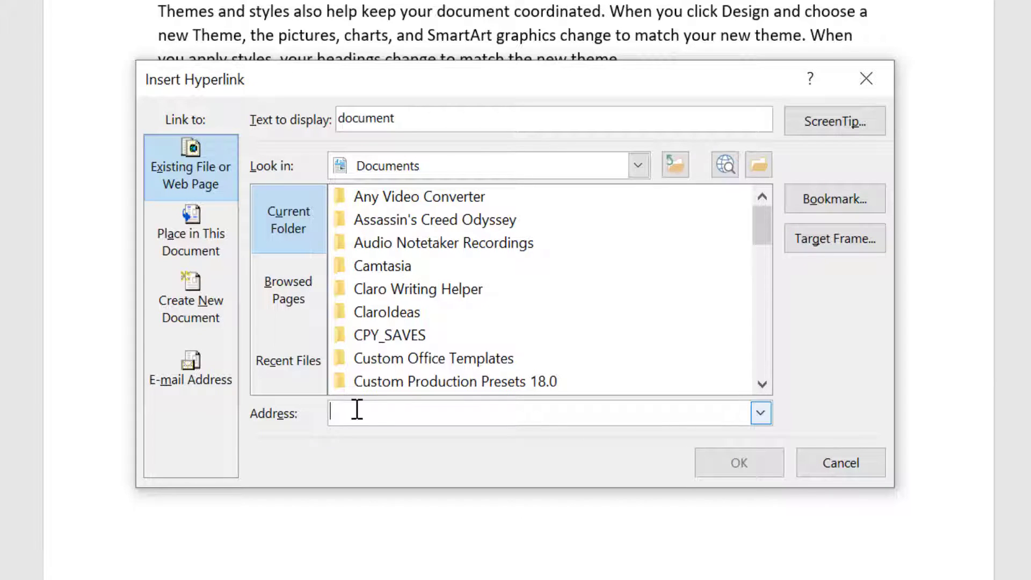
pyautogui.write('www')
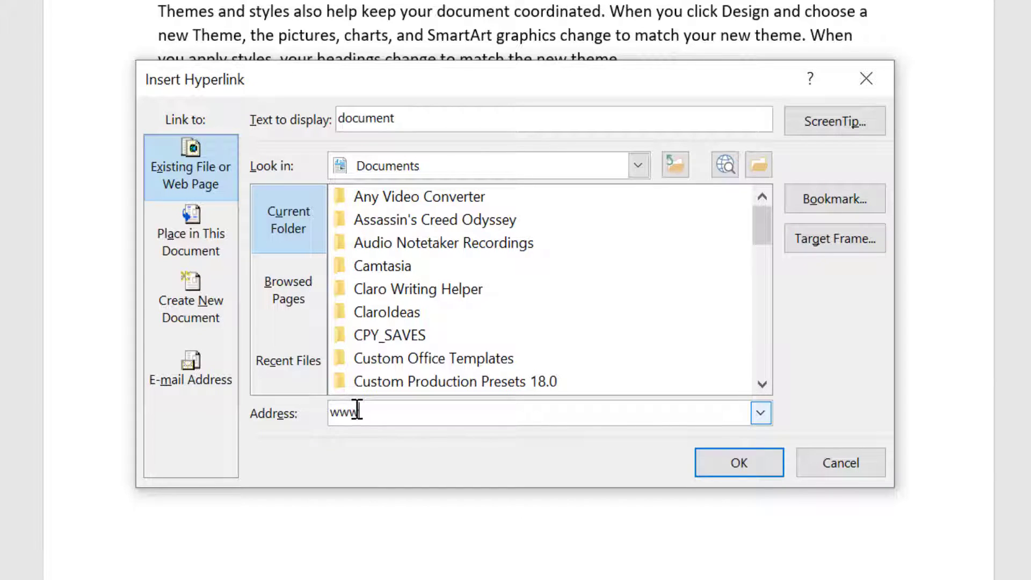
pyautogui.write('.google.co')
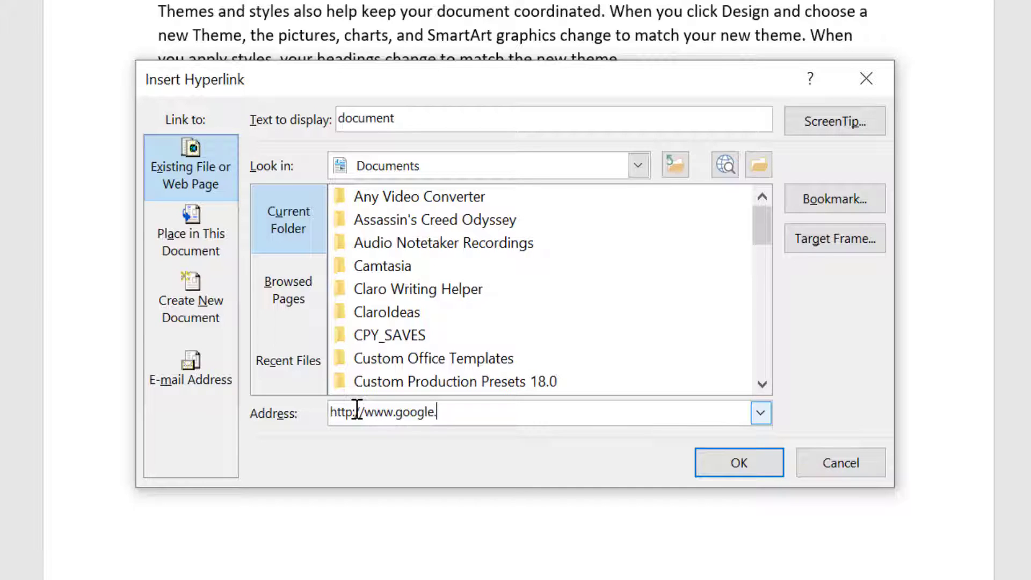
pyautogui.write('.uk')
pyautogui.click(708, 465)
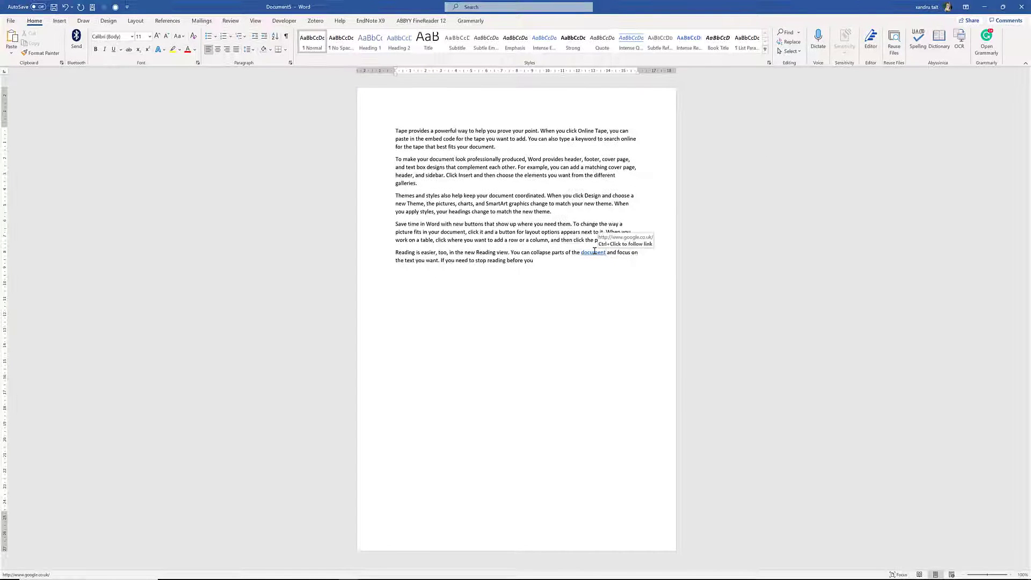
# Follow the document's hyperlink to the Google UK homepage in Chrome, then minimize Chrome back to Word
pyautogui.keyDown('ctrl'); pyautogui.click(593, 253); pyautogui.keyUp('ctrl')
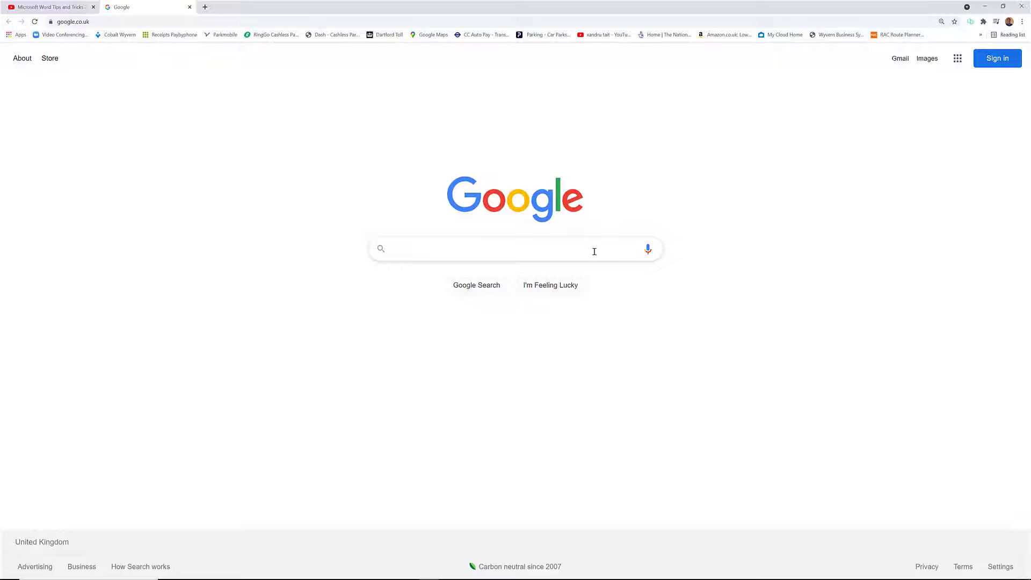
pyautogui.click(983, 5)
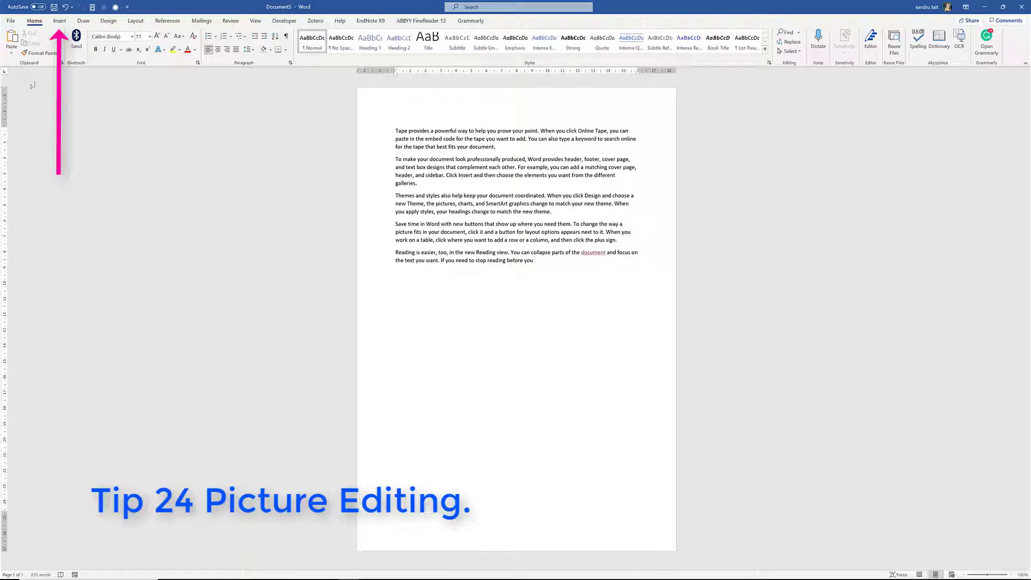
# Insert the online stock photo of paper cut-out people below the last paragraph
pyautogui.click(60, 21)
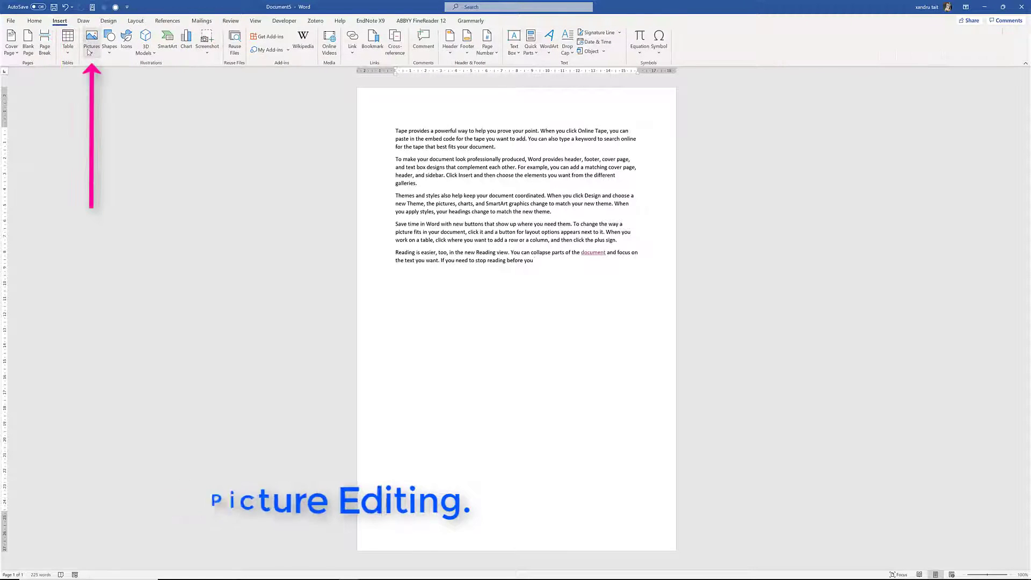
pyautogui.click(90, 53)
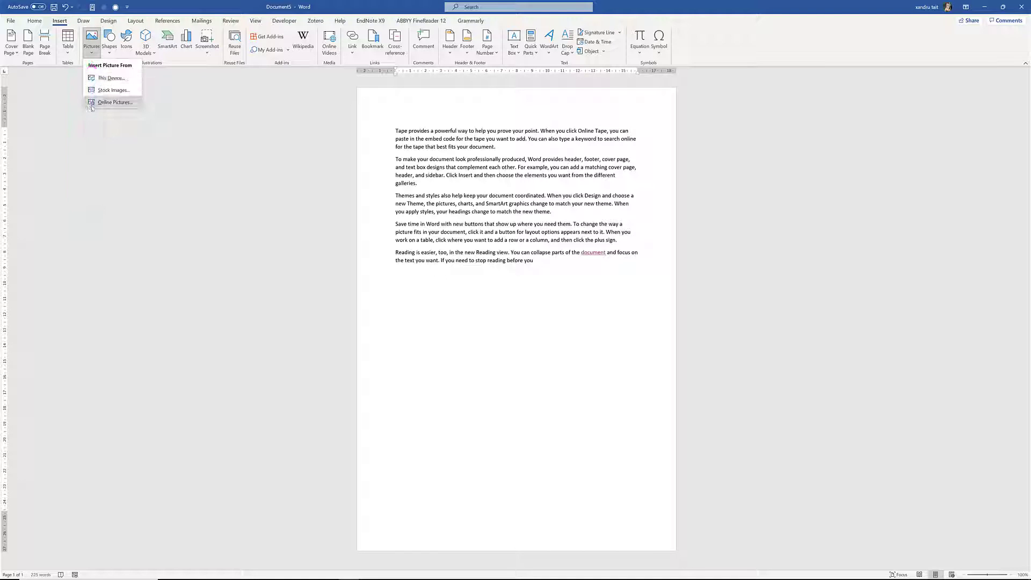
pyautogui.click(98, 92)
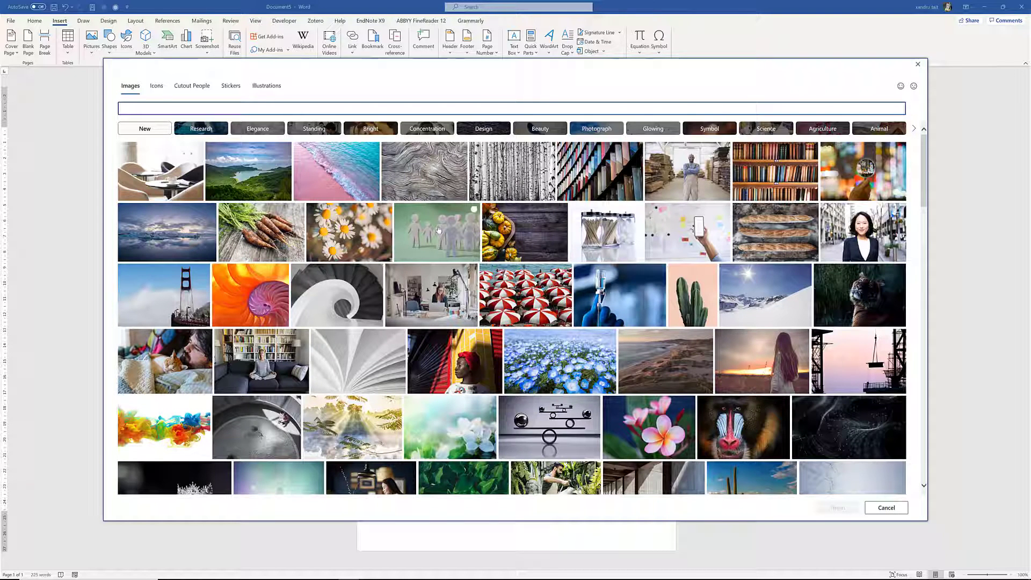
pyautogui.click(440, 231)
pyautogui.click(829, 511)
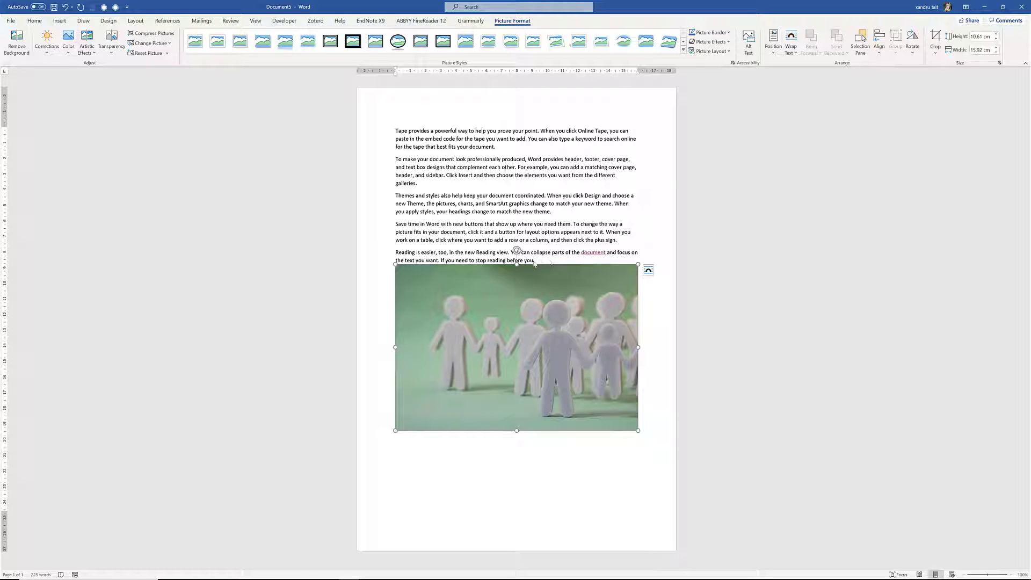
# Make all five sample paragraphs red
pyautogui.moveTo(533, 260); pyautogui.dragTo(378, 131)
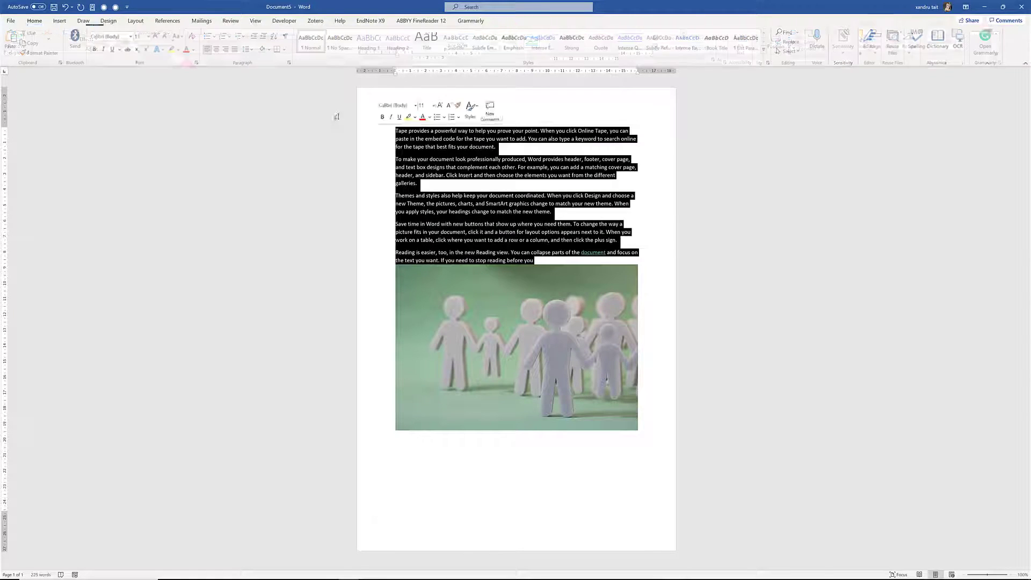
pyautogui.click(187, 49)
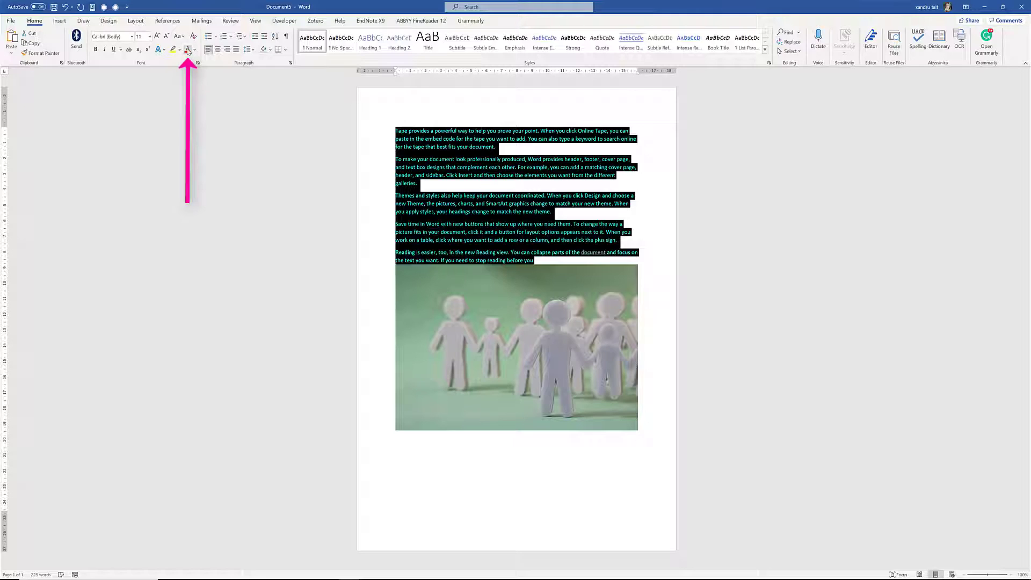
pyautogui.click(586, 467)
# Set the paper-people picture to Behind Text and position it below the paragraphs
pyautogui.moveTo(546, 388); pyautogui.dragTo(543, 208)
pyautogui.moveTo(534, 288); pyautogui.dragTo(530, 372)
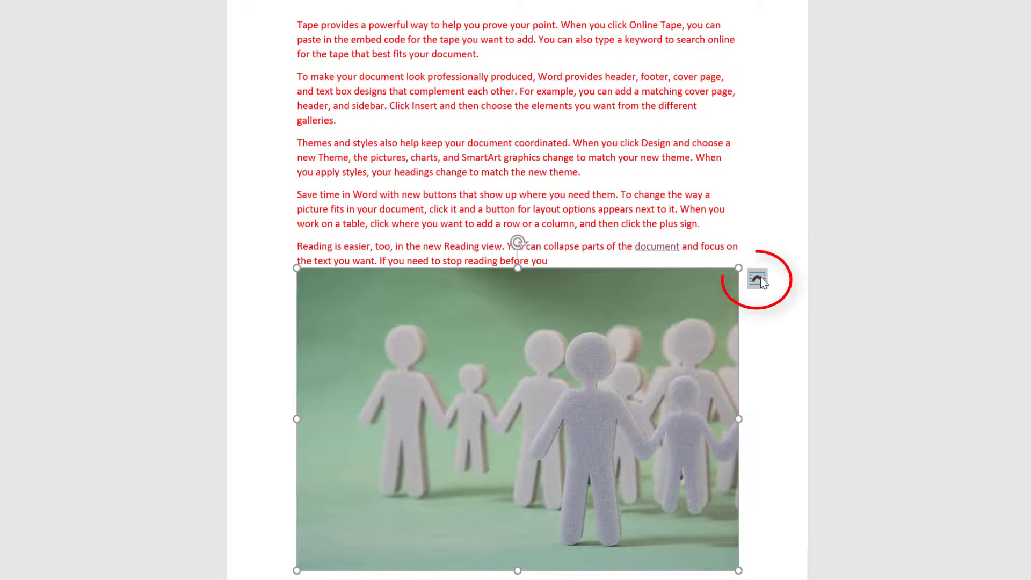
pyautogui.click(758, 279)
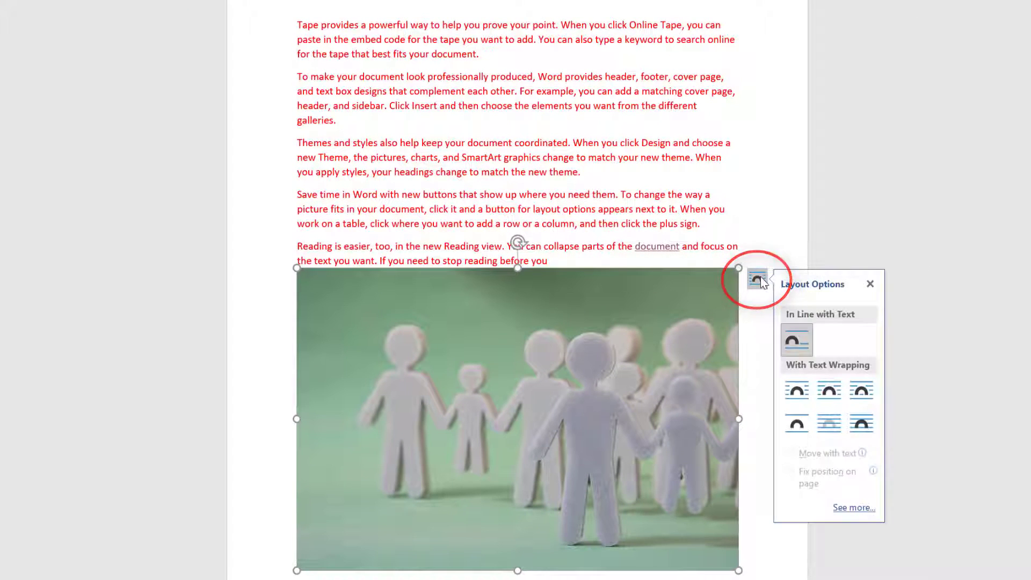
pyautogui.click(830, 424)
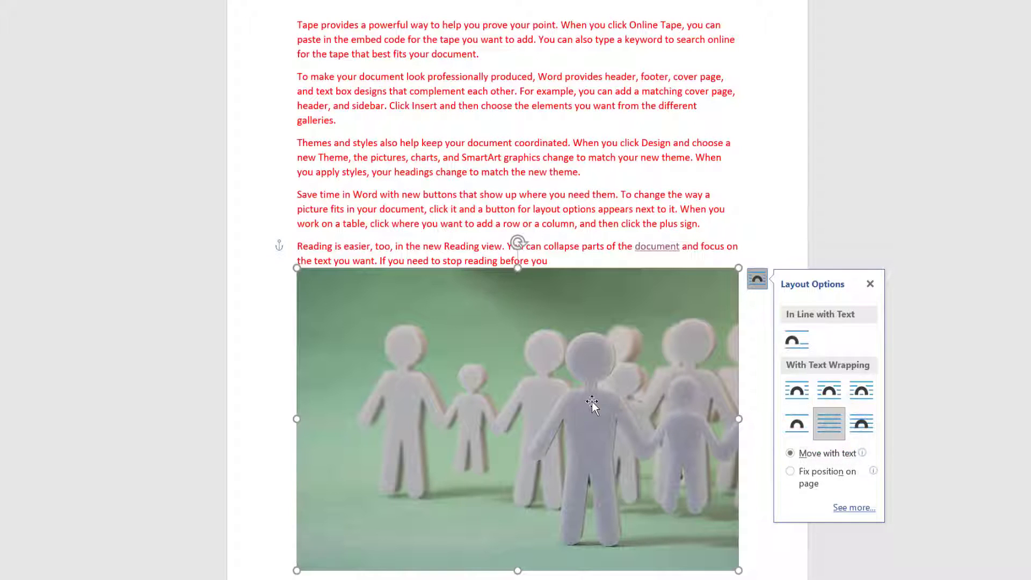
pyautogui.moveTo(589, 384); pyautogui.dragTo(590, 135)
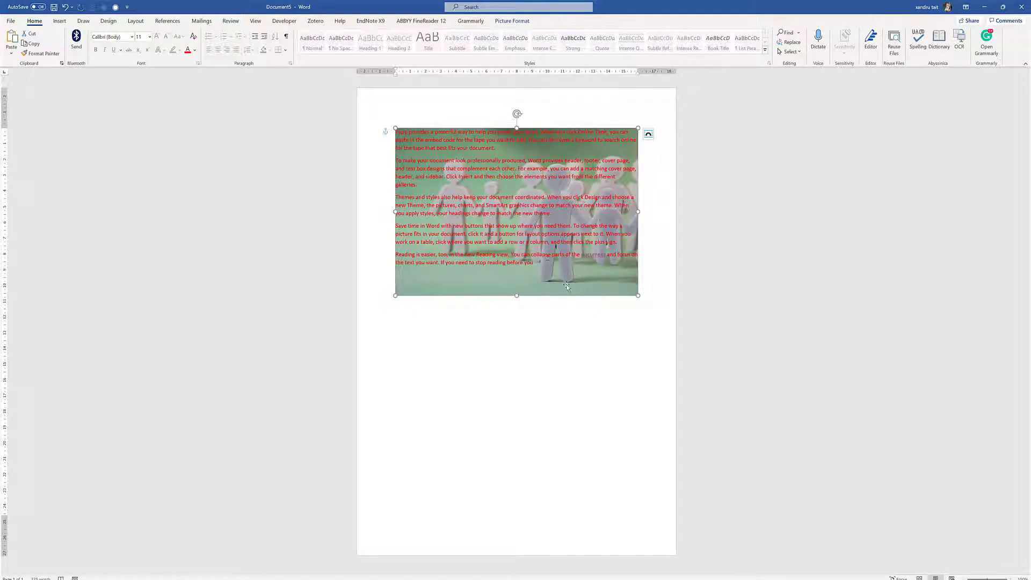
pyautogui.moveTo(567, 287); pyautogui.dragTo(559, 449)
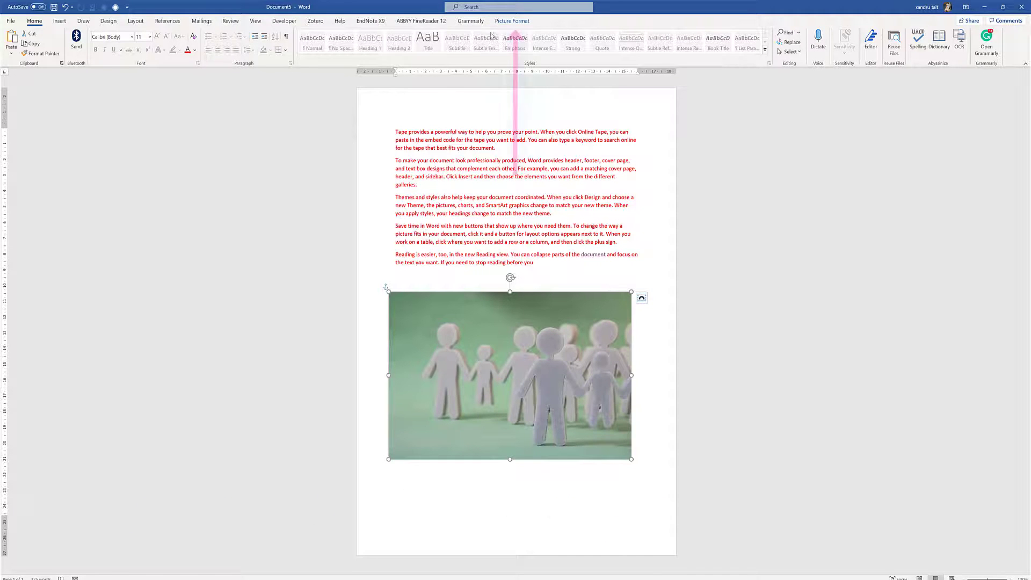
# Remove the paper-people photo's background, marking green backdrop areas for removal, and keep the changes
pyautogui.click(504, 22)
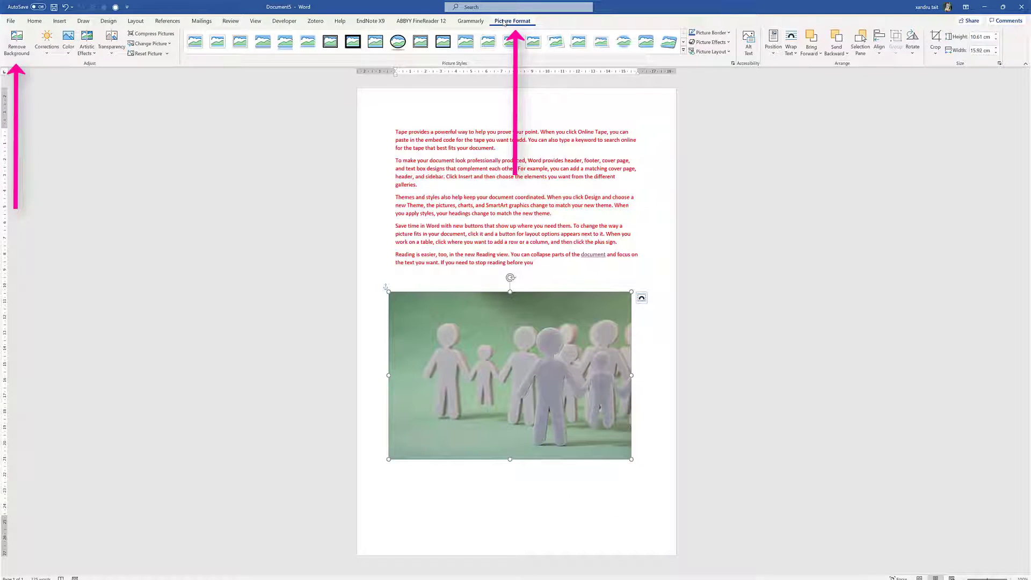
pyautogui.click(15, 41)
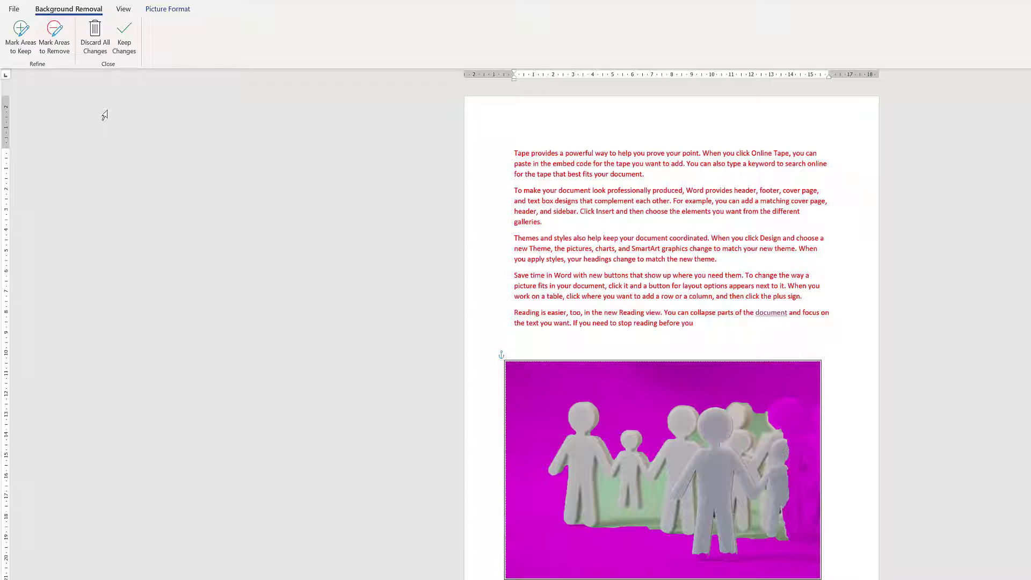
pyautogui.click(55, 47)
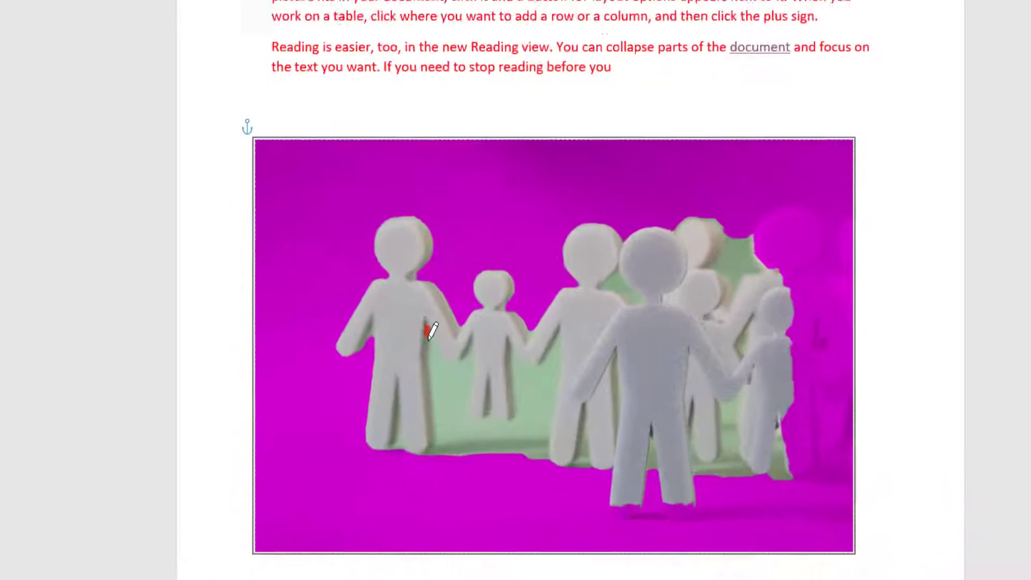
pyautogui.moveTo(597, 461); pyautogui.dragTo(596, 497)
pyautogui.moveTo(366, 365)
pyautogui.mouseDown()
pyautogui.moveTo(361, 395)
pyautogui.moveTo(385, 430)
pyautogui.moveTo(513, 436)
pyautogui.mouseUp()
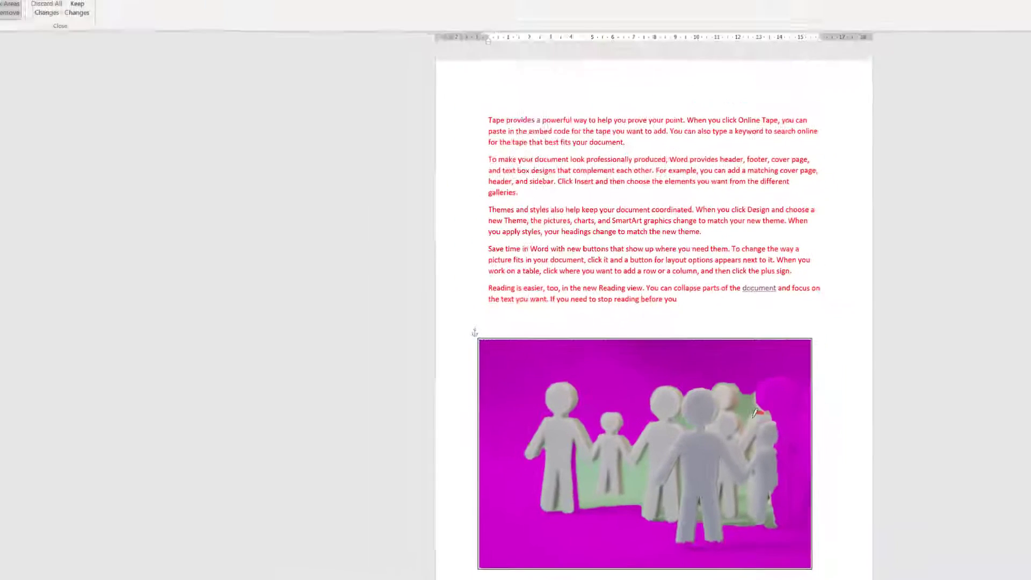
pyautogui.moveTo(764, 214); pyautogui.dragTo(726, 231)
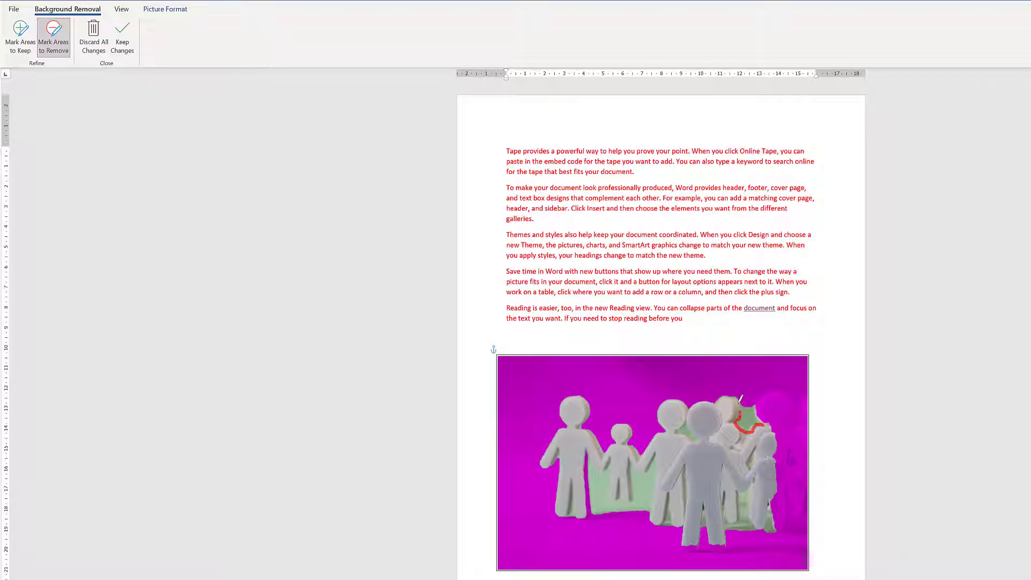
pyautogui.moveTo(739, 400); pyautogui.dragTo(739, 398)
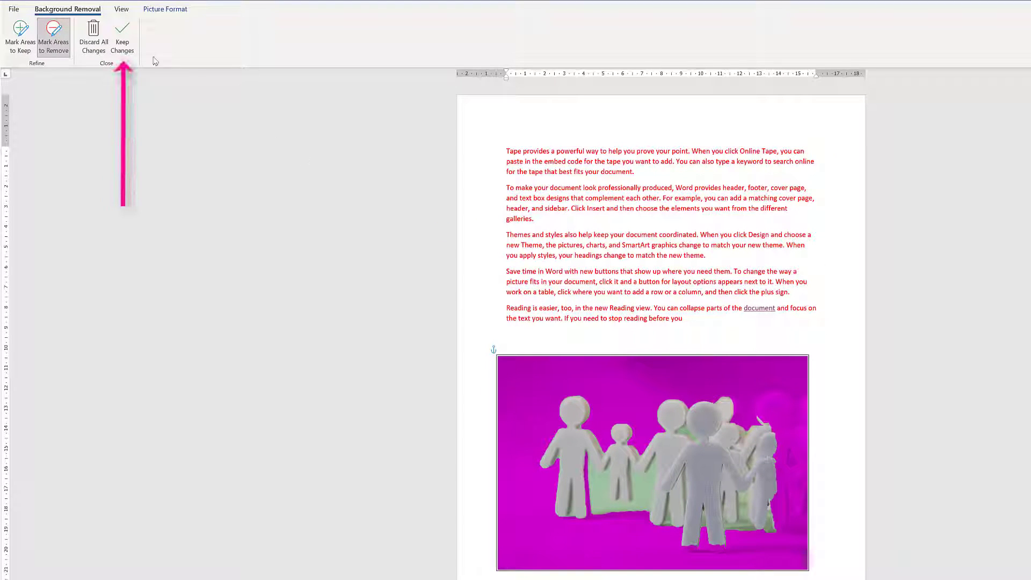
pyautogui.click(123, 35)
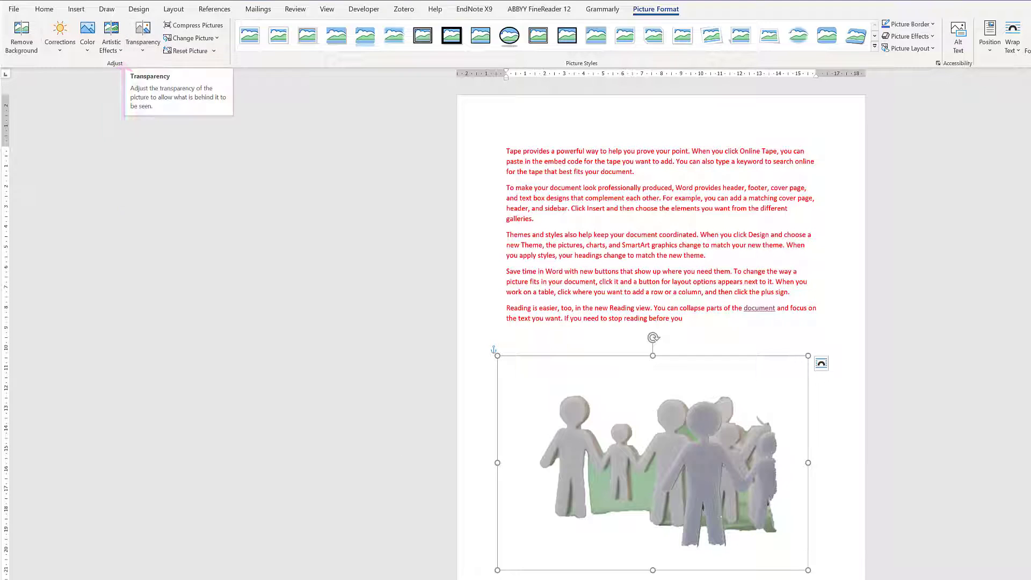
# Delete the paper cut-out people picture
pyautogui.click(490, 350)
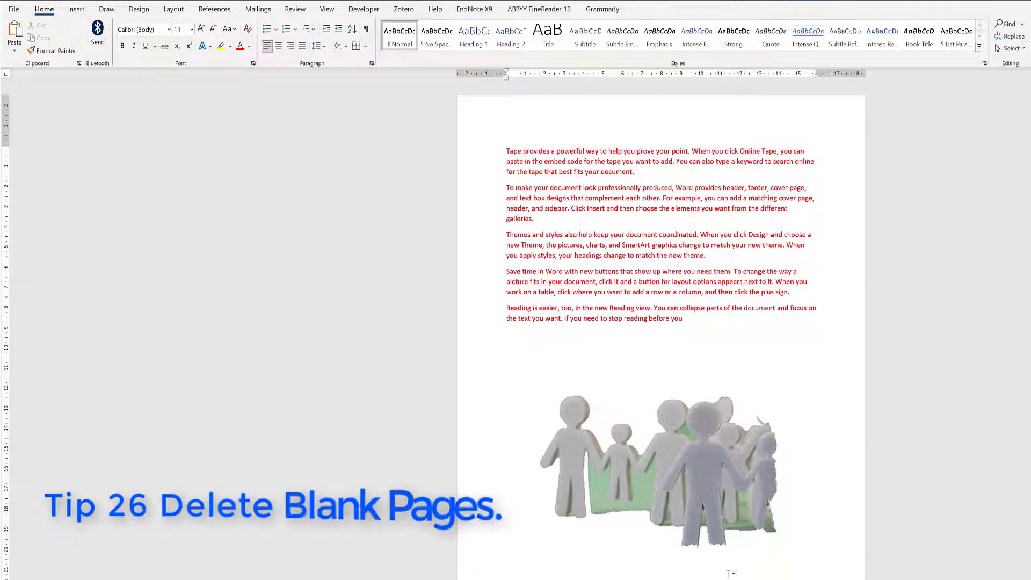
pyautogui.click(759, 478)
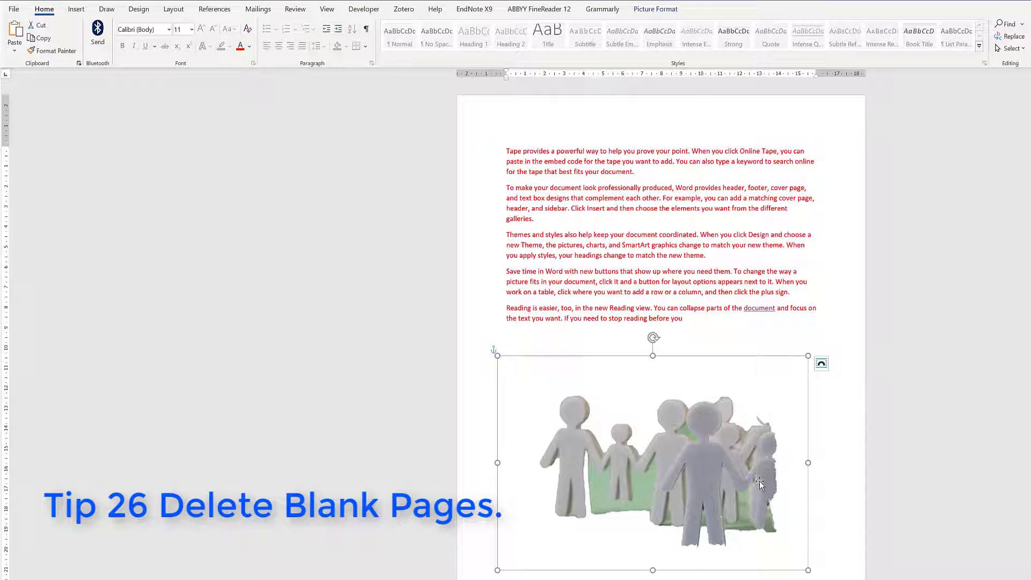
pyautogui.press('Delete')
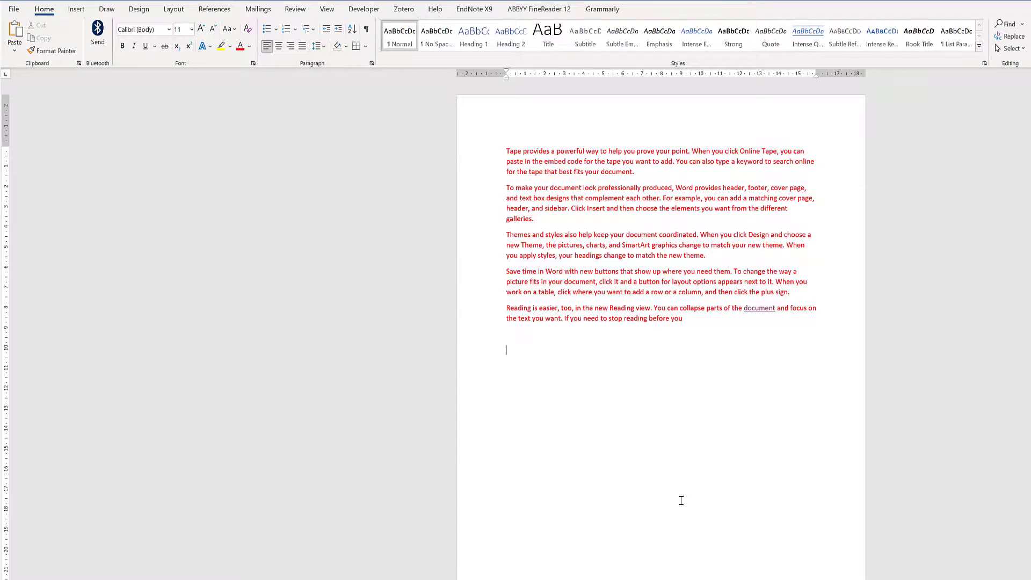
# Generate filler text with =rand(16,4), then delete page 2's text so it fits one page
pyautogui.write('=rand(16')
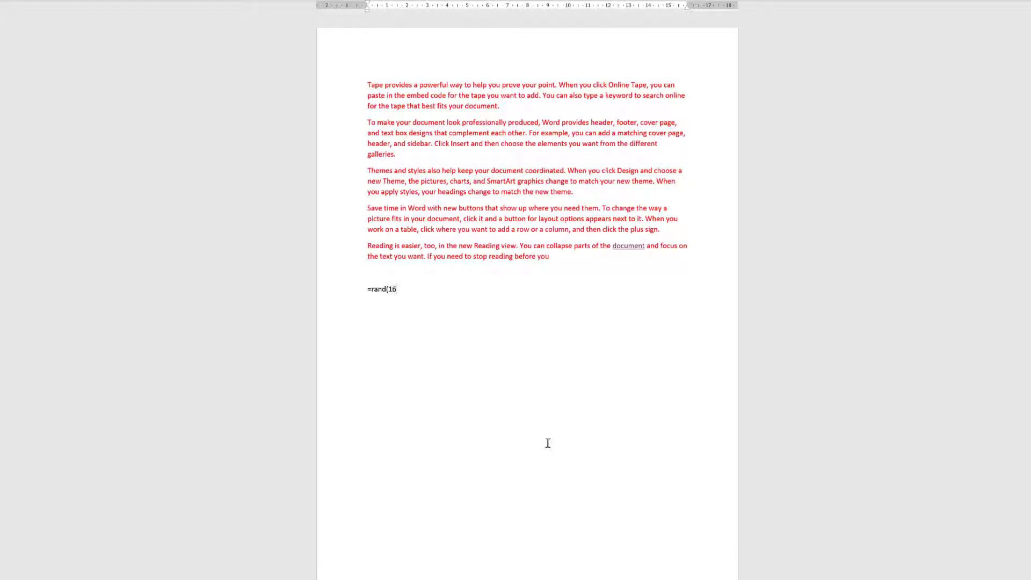
pyautogui.write(',4)')
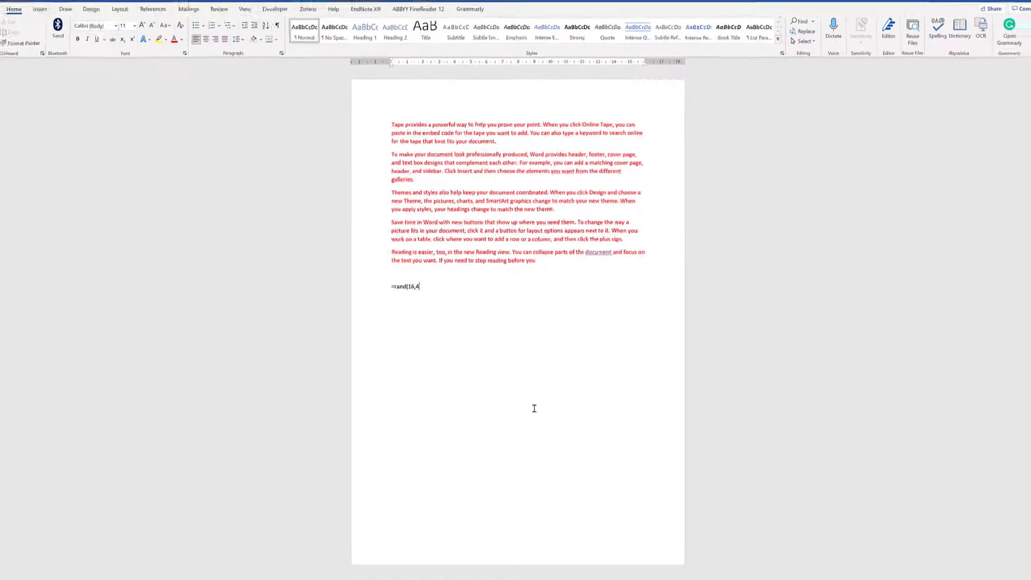
pyautogui.press('Return')
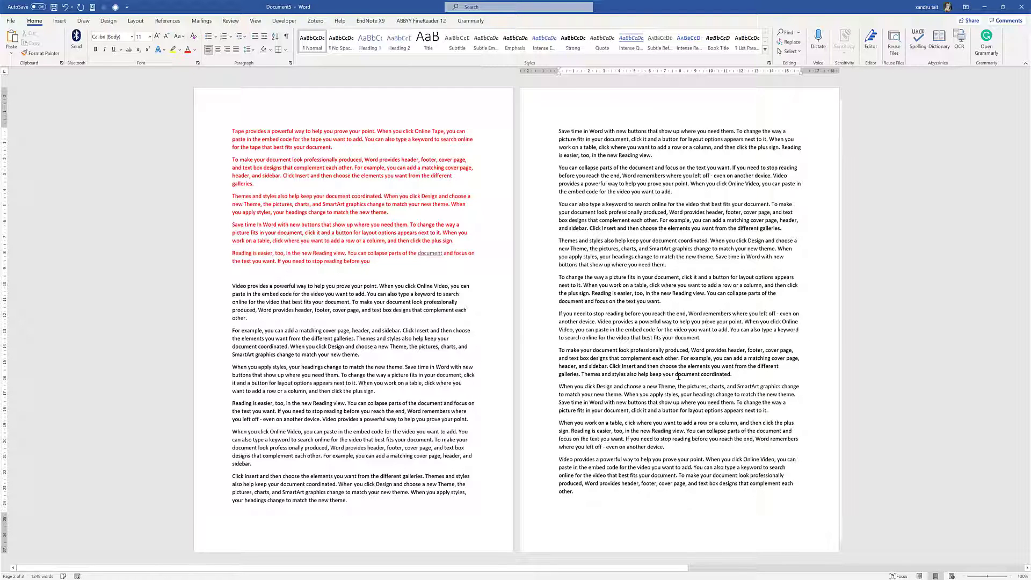
pyautogui.moveTo(578, 490); pyautogui.dragTo(548, 136)
pyautogui.press('Delete')
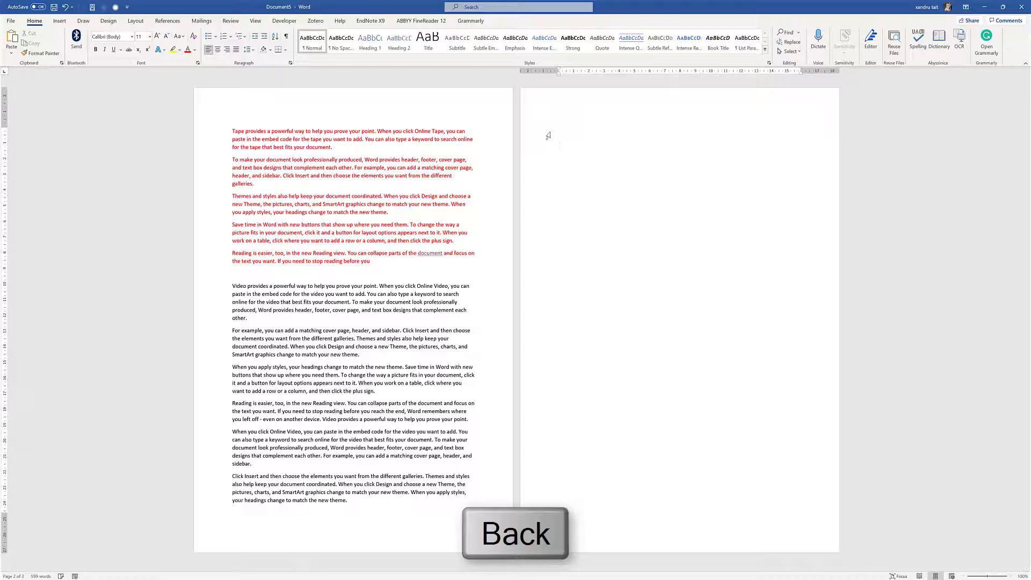
pyautogui.press('BackSpace')
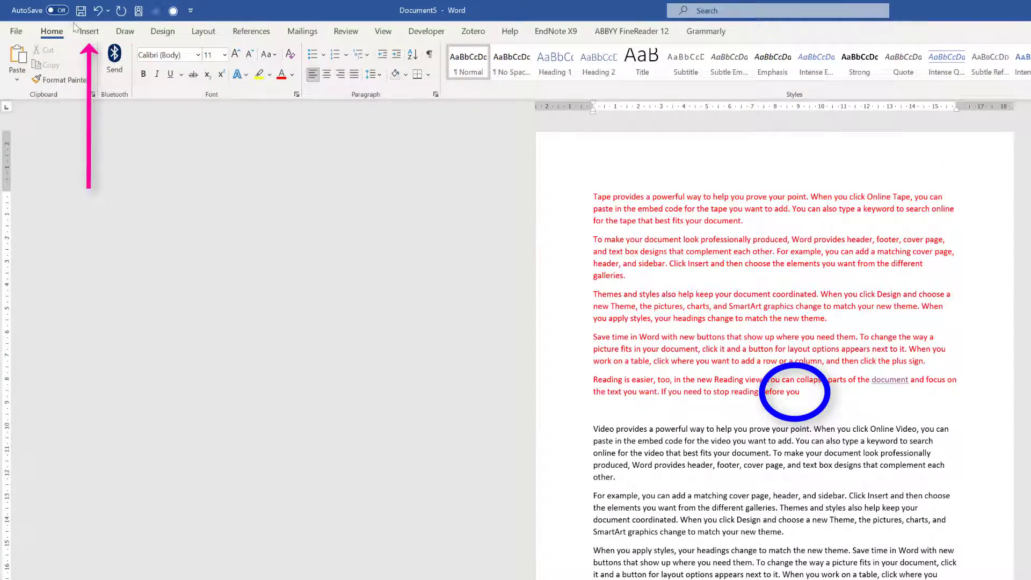
# Insert the date 30/09/2021 after "before you" at the end of the last red paragraph
pyautogui.click(85, 33)
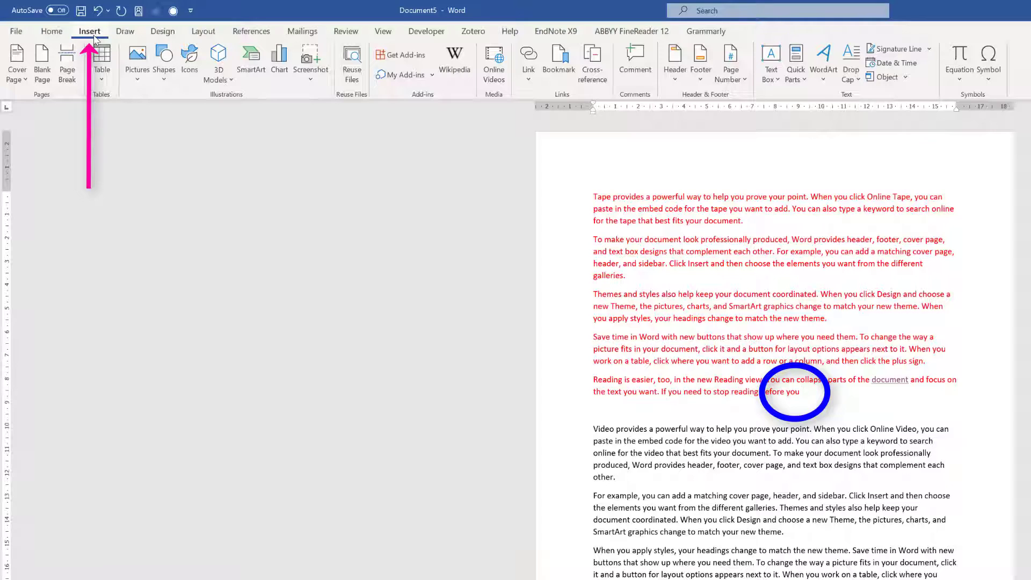
pyautogui.click(896, 64)
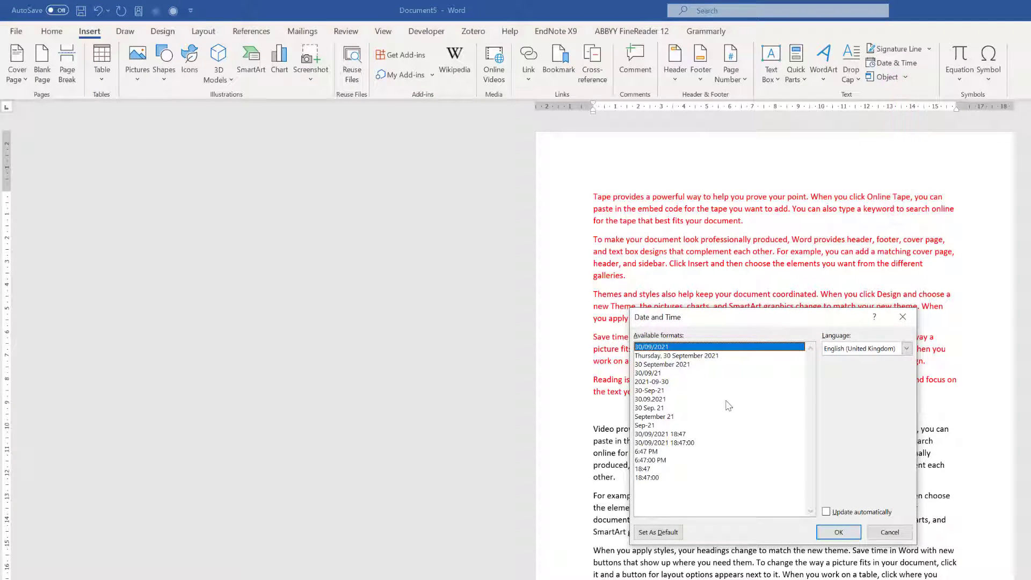
pyautogui.click(838, 533)
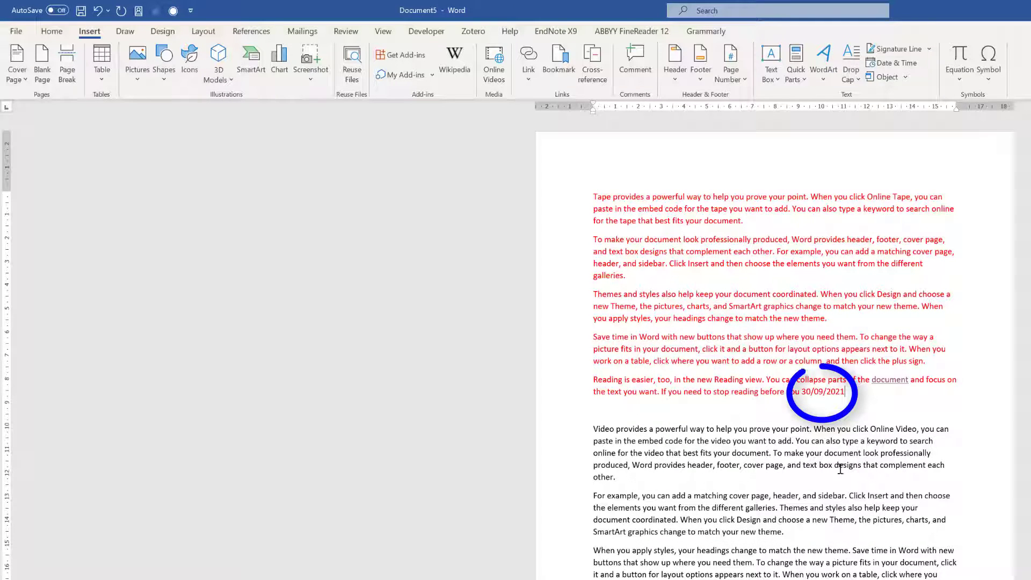
pyautogui.moveTo(827, 391); pyautogui.dragTo(797, 385)
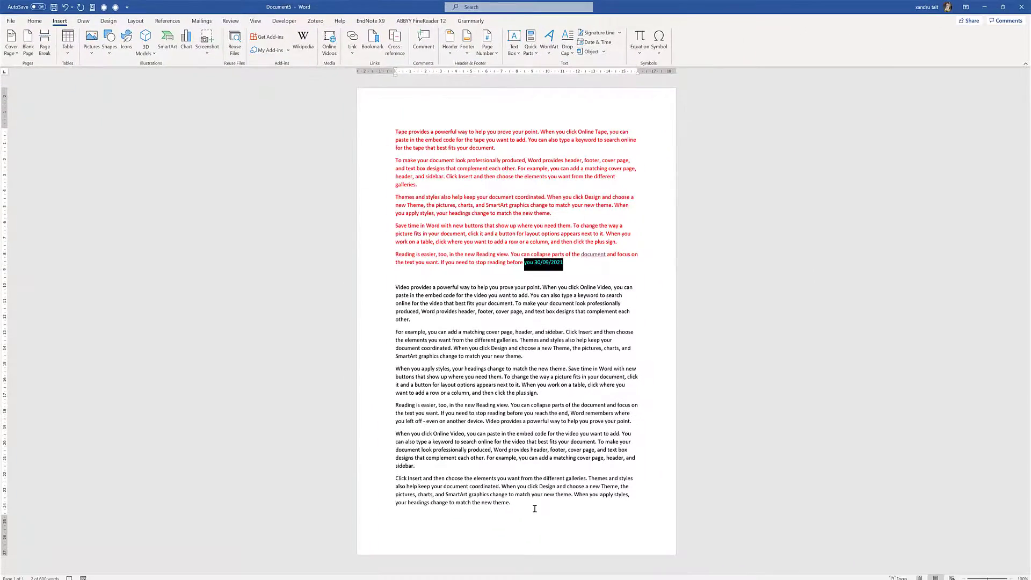
pyautogui.click(536, 511)
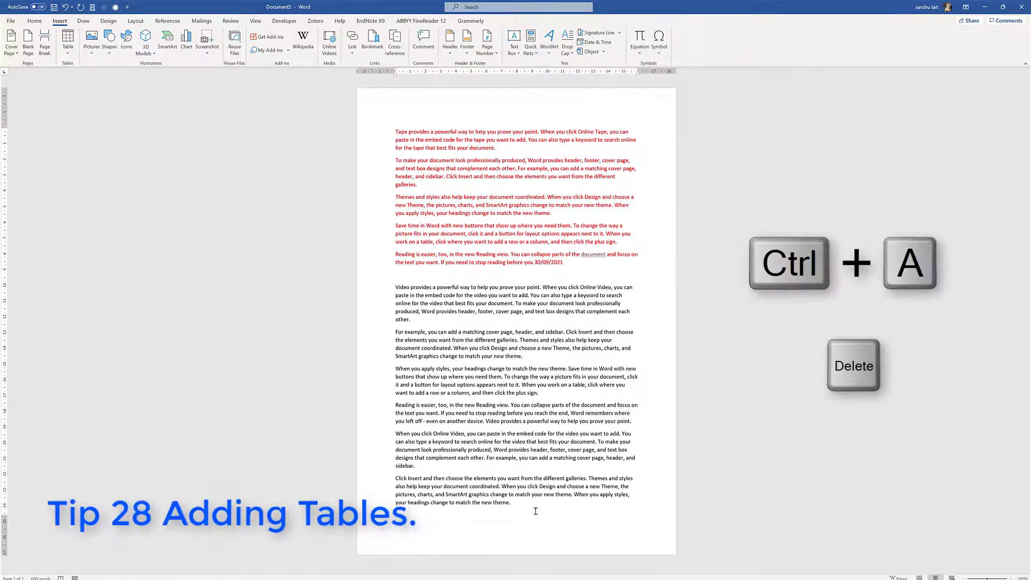
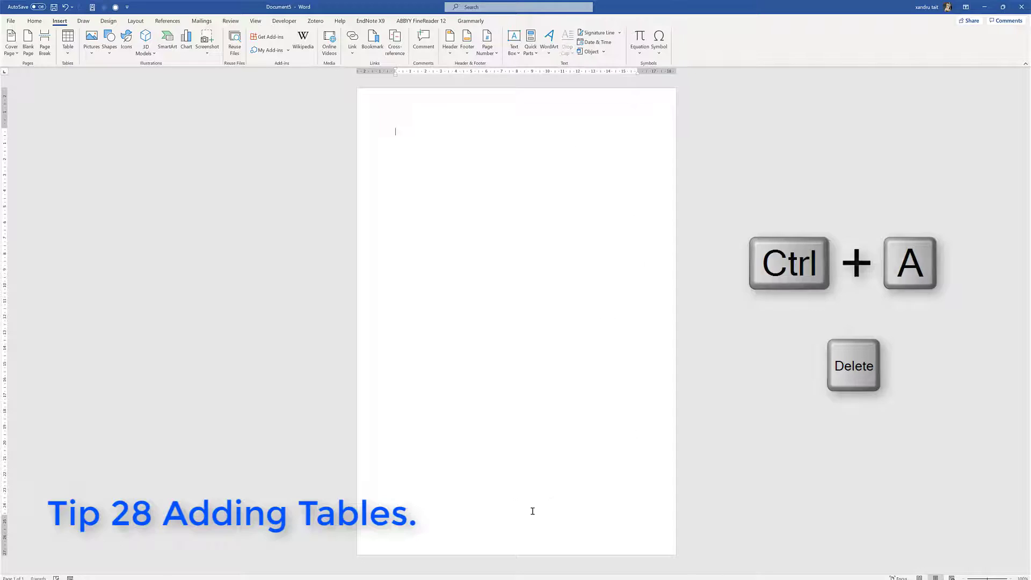
# Insert a table on the blank page and apply a blue table style
pyautogui.click(67, 55)
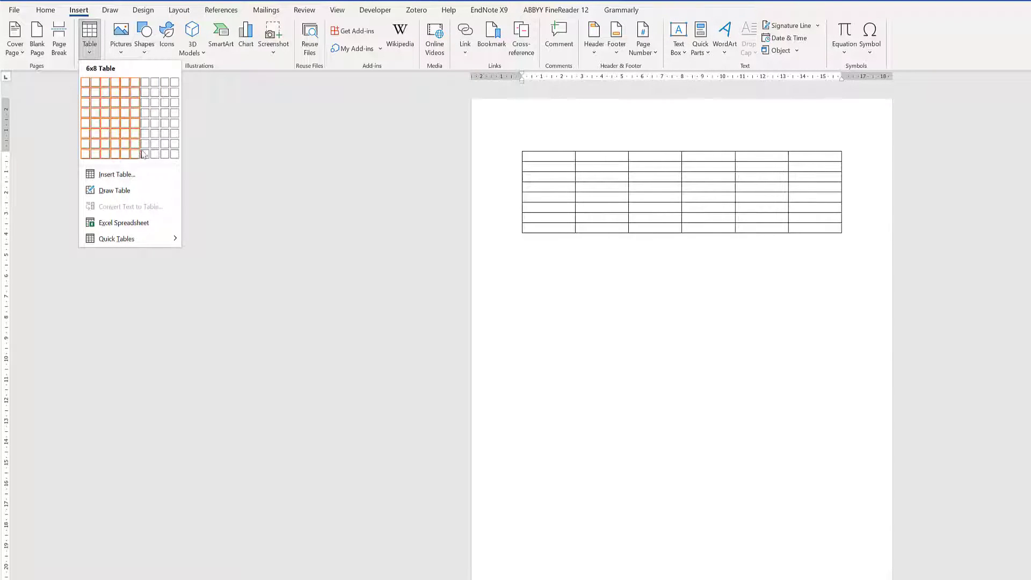
pyautogui.click(173, 157)
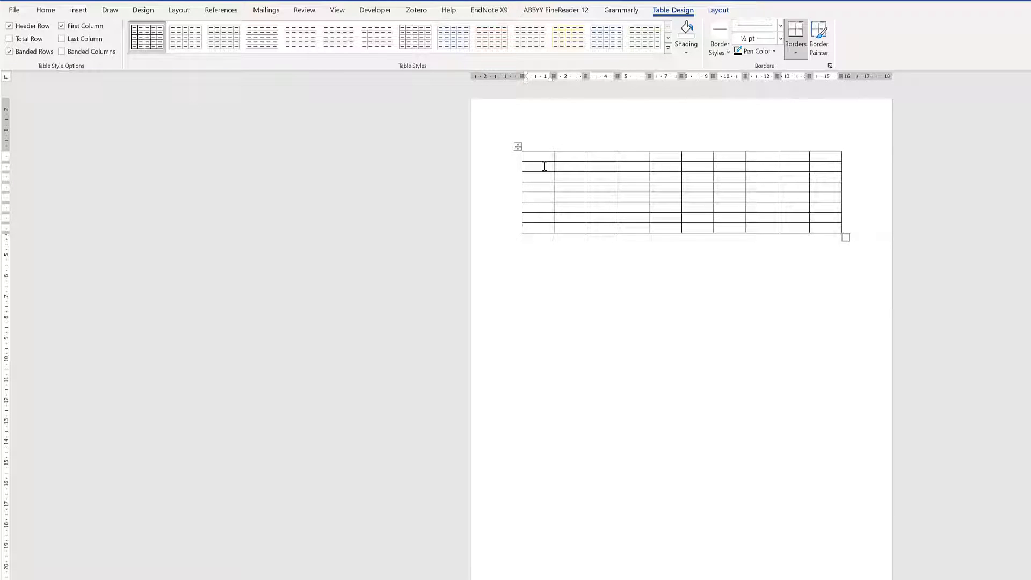
pyautogui.click(612, 41)
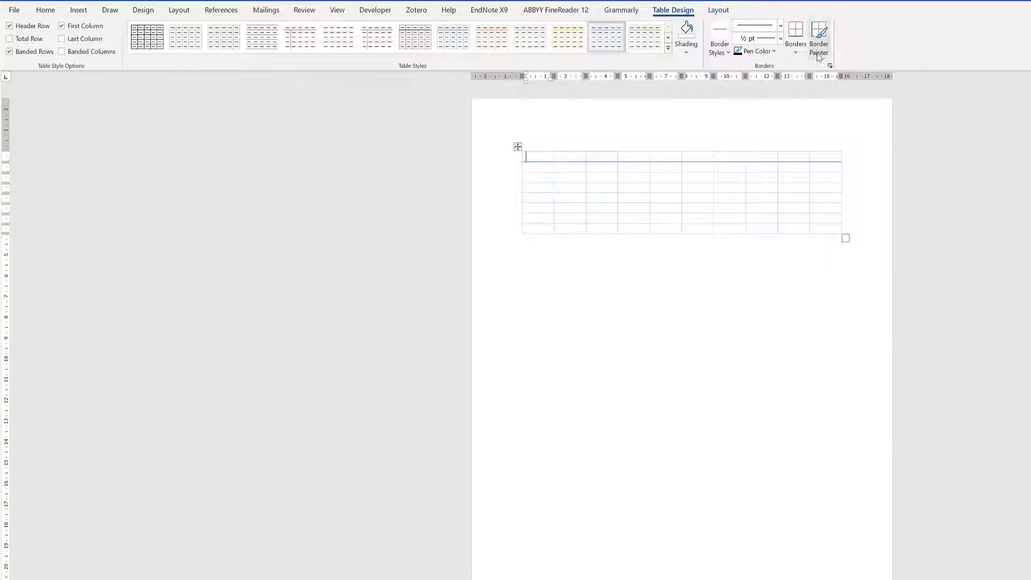
# Give the first cell All Borders and enter 3434 in the cell below
pyautogui.click(795, 49)
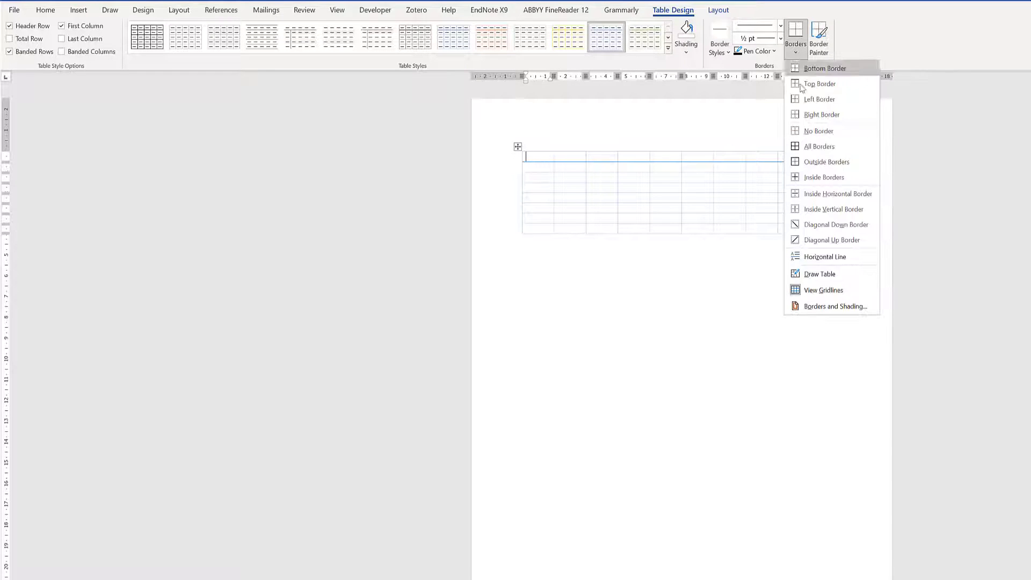
pyautogui.click(815, 150)
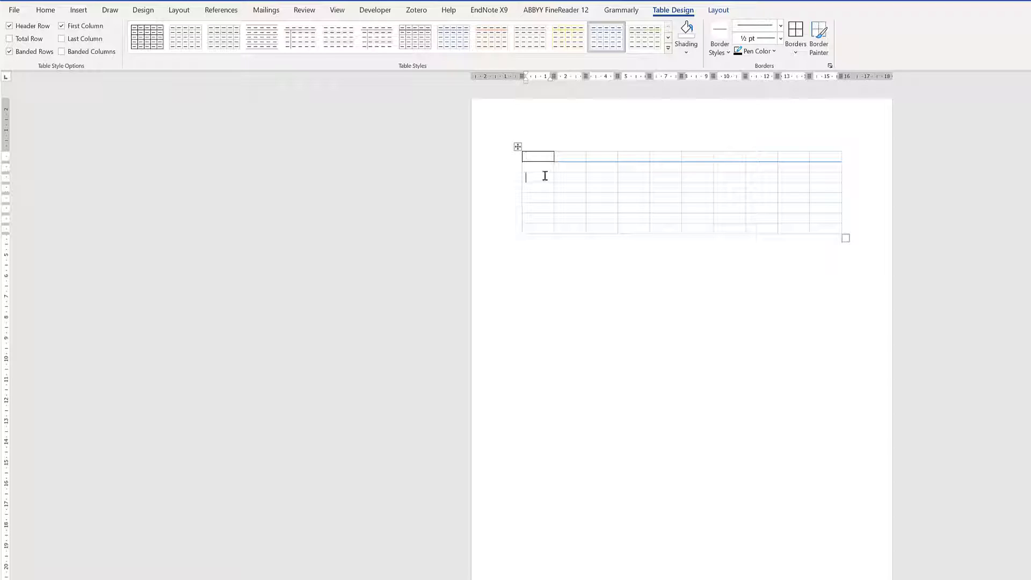
pyautogui.write('3434')
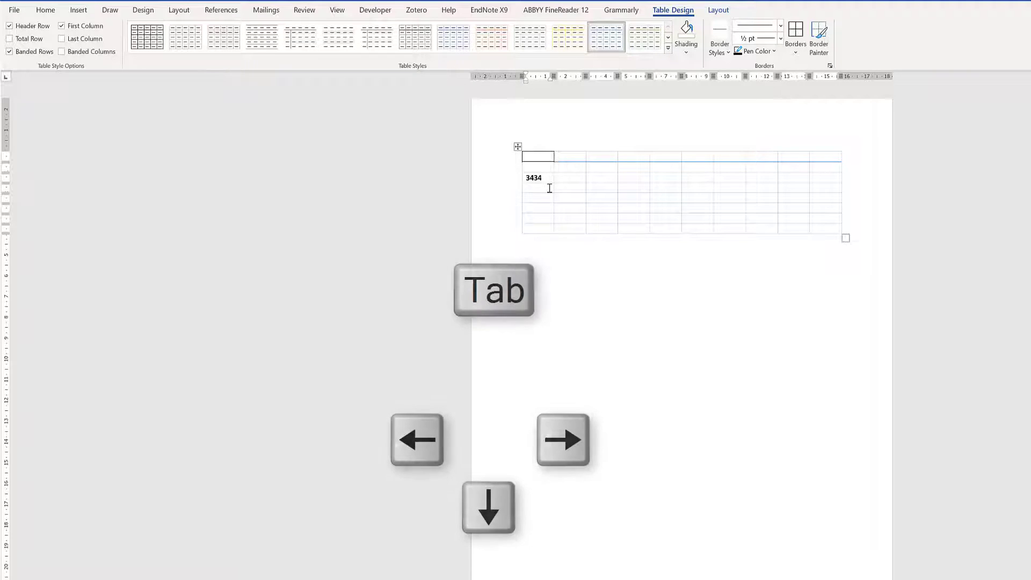
pyautogui.press('Down')
pyautogui.press('Down')
pyautogui.press('Down')
pyautogui.press('Down')
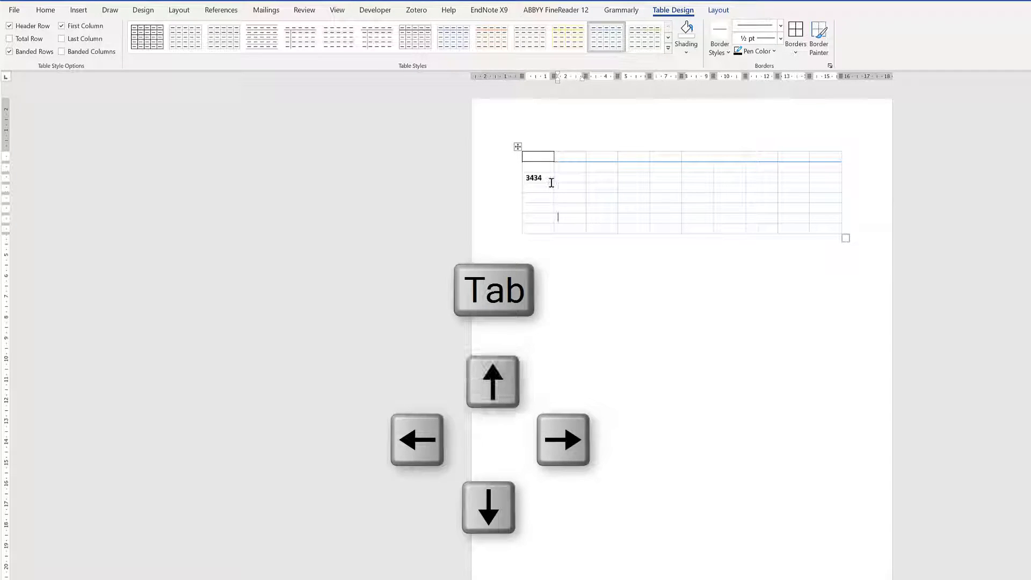
pyautogui.press('Up')
pyautogui.press('Up')
pyautogui.press('Up')
pyautogui.press('Up')
pyautogui.press('Up')
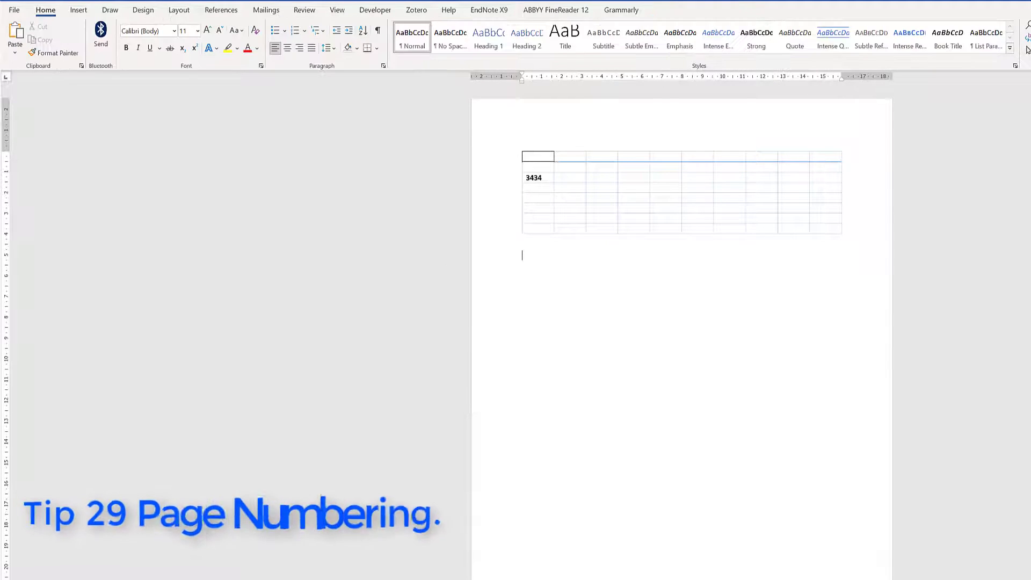
# Delete the table and generate sample text with =rand()
pyautogui.moveTo(833, 261); pyautogui.dragTo(503, 134)
pyautogui.press('BackSpace')
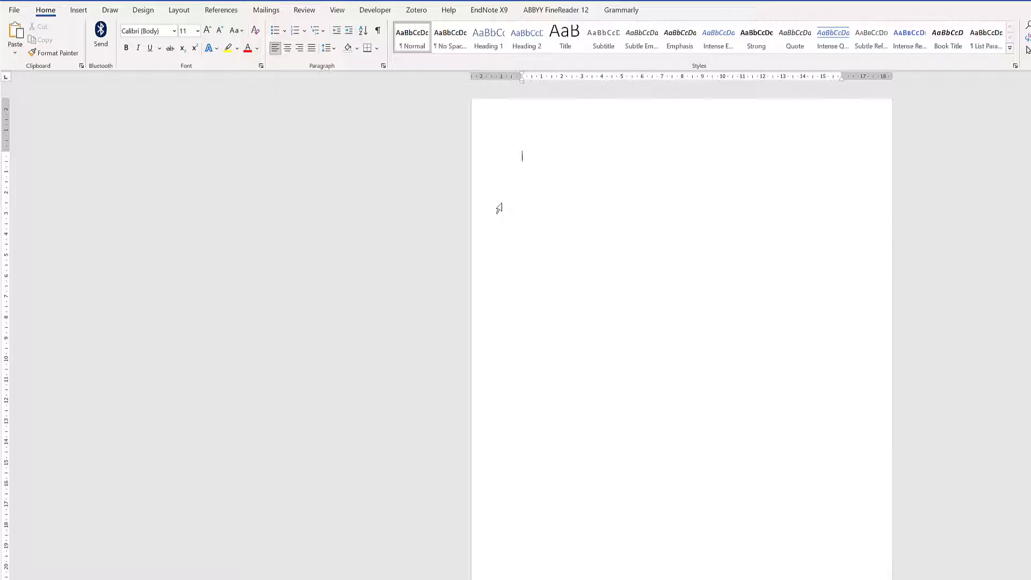
pyautogui.write('=rand()')
pyautogui.press('Return')
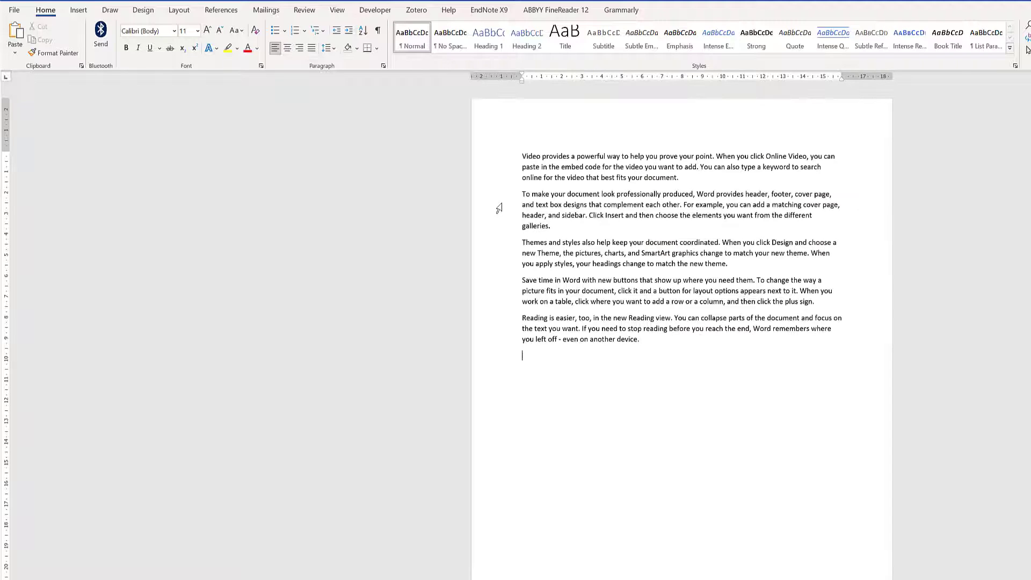
# Add a centred Plain Number 2 page number at the top of the page
pyautogui.click(86, 11)
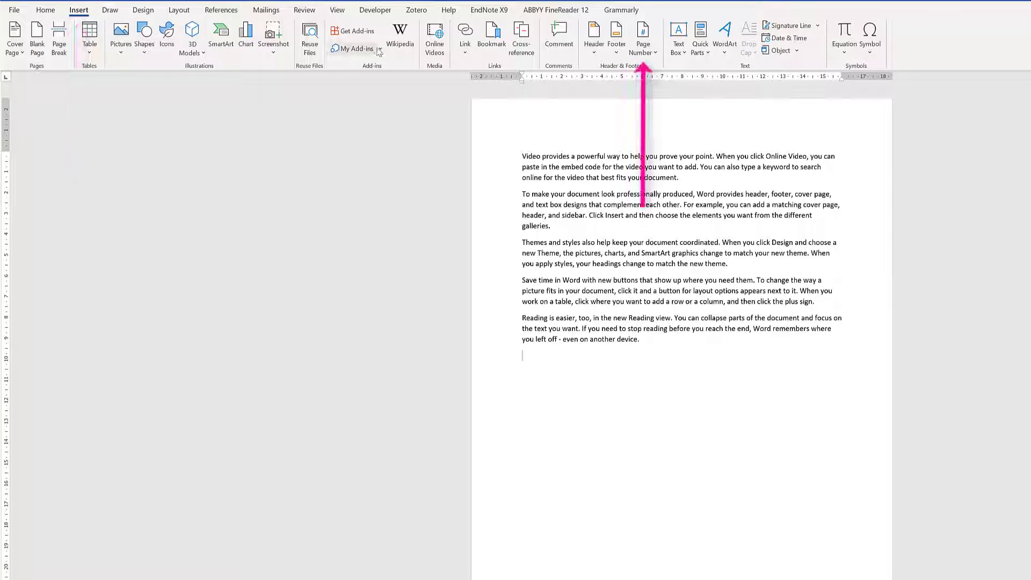
pyautogui.click(637, 51)
pyautogui.moveTo(666, 68)
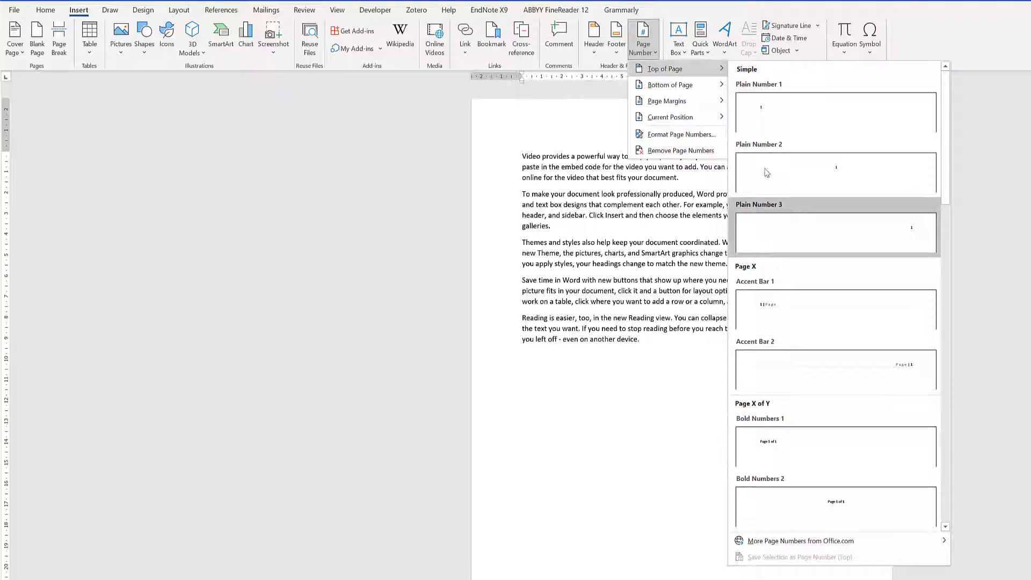
pyautogui.click(805, 180)
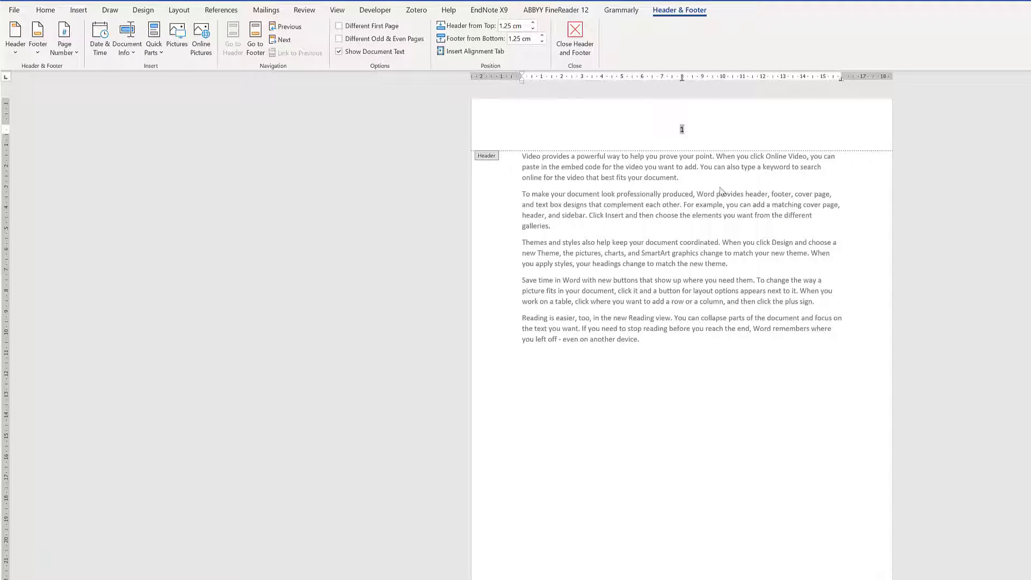
pyautogui.click(574, 29)
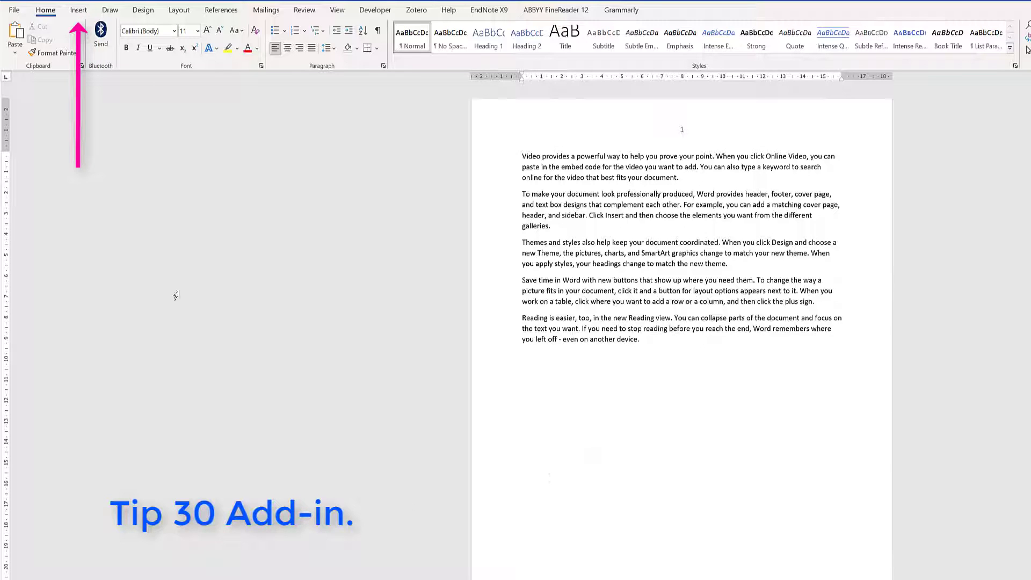
# Search the add-ins store for 'writing assistant' and install Outwrite – AI Writing Assistant
pyautogui.click(79, 9)
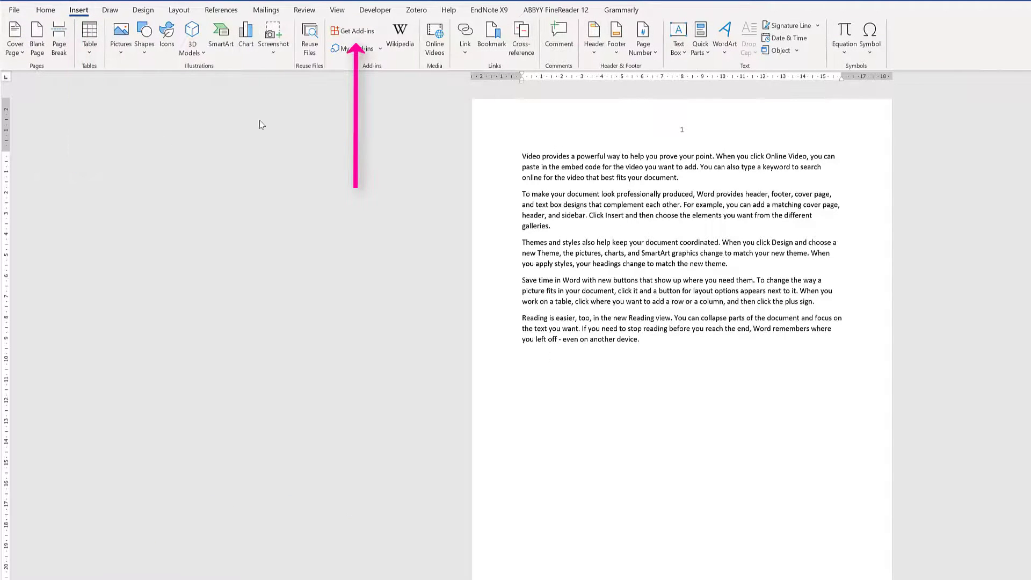
pyautogui.click(357, 31)
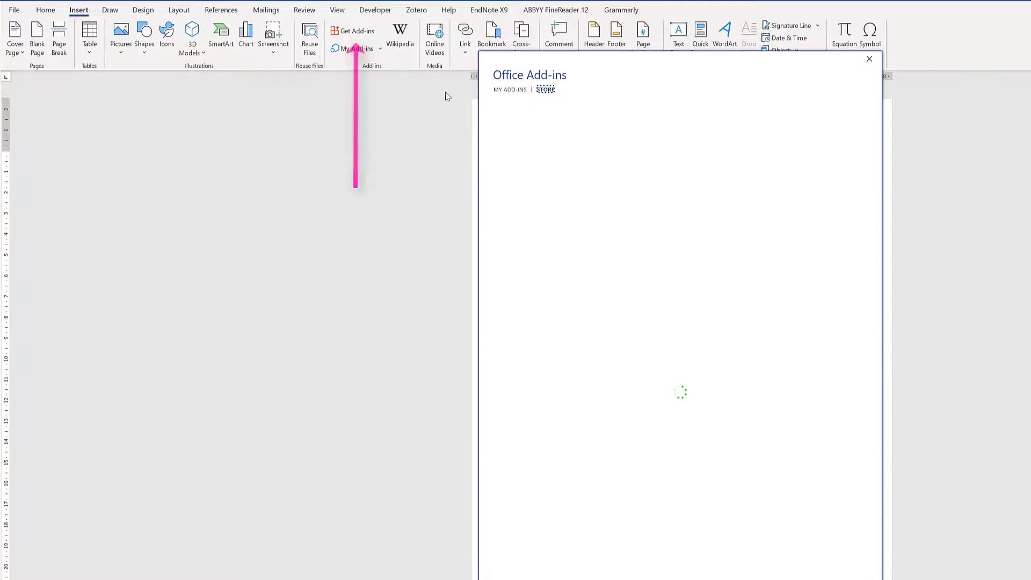
pyautogui.click(525, 146)
pyautogui.write('writing')
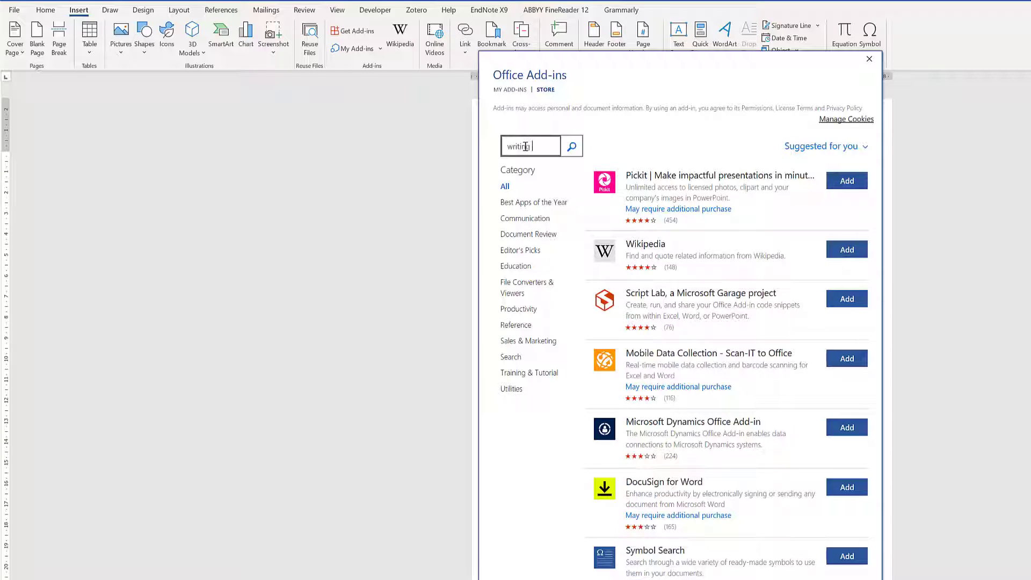
pyautogui.write(' assistant')
pyautogui.click(572, 147)
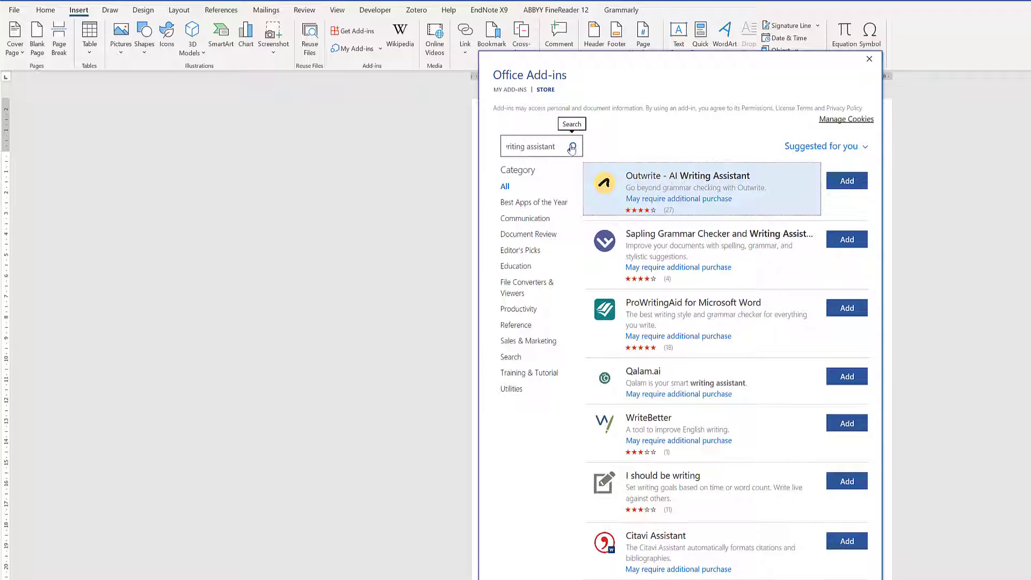
pyautogui.click(839, 183)
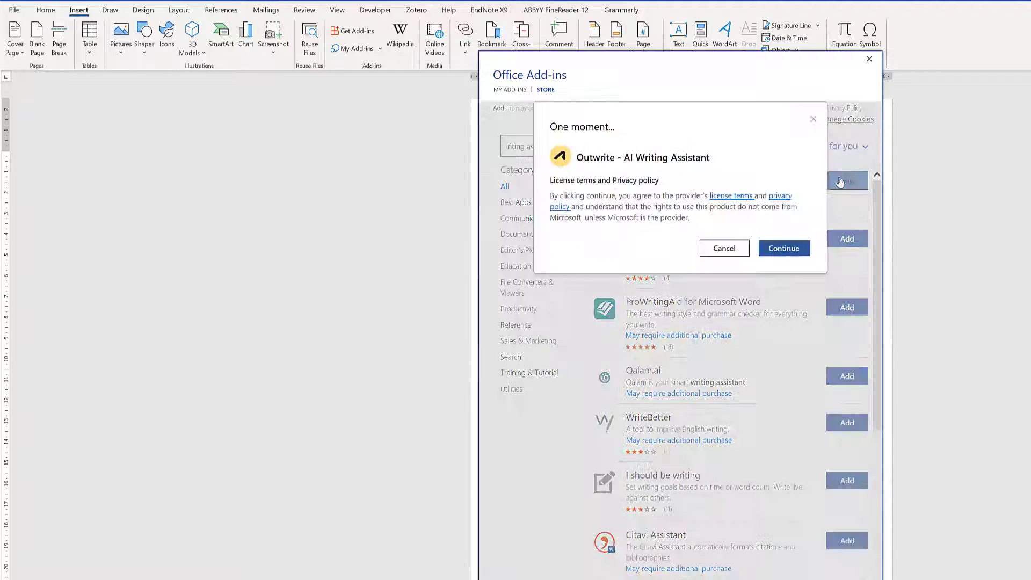
pyautogui.click(782, 249)
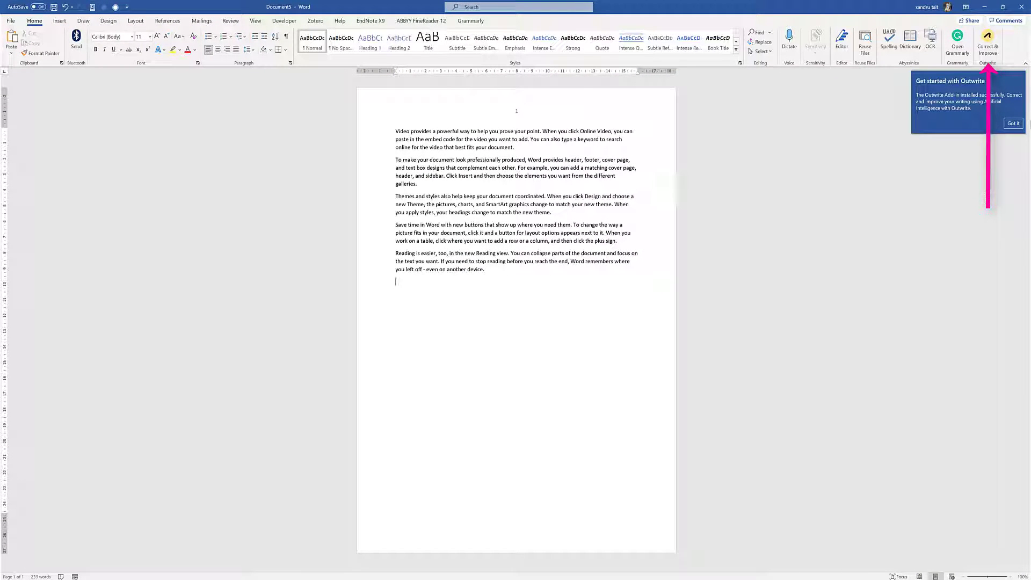
# View Outwrite's suggestions and statistics for the sample text, then close its pane
pyautogui.click(1013, 123)
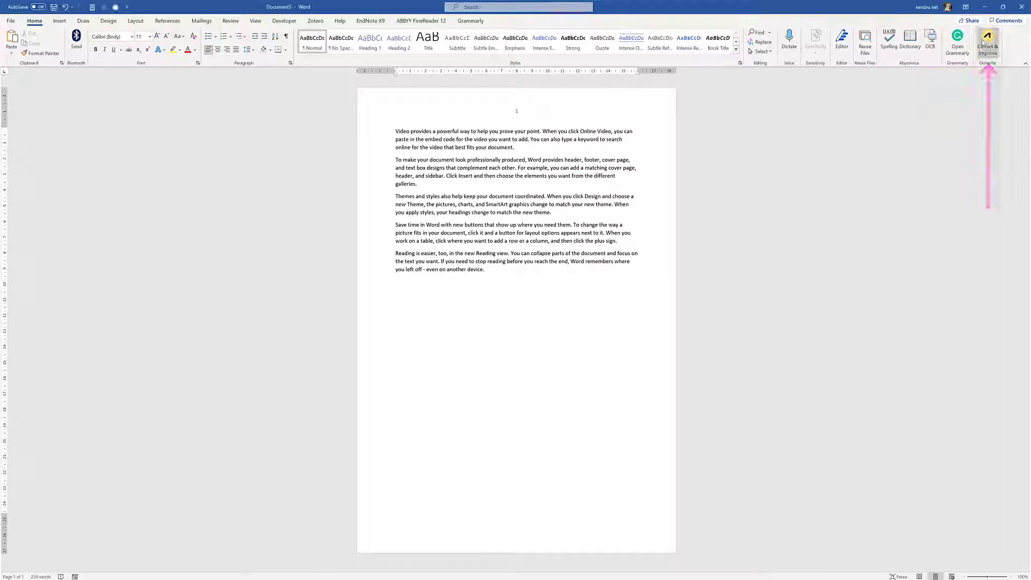
pyautogui.click(983, 41)
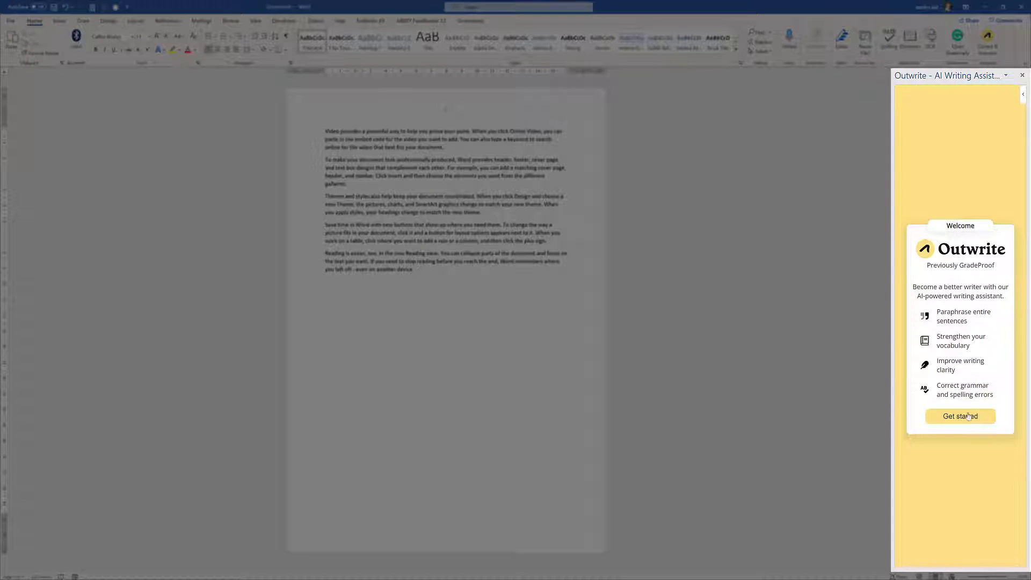
pyautogui.click(966, 417)
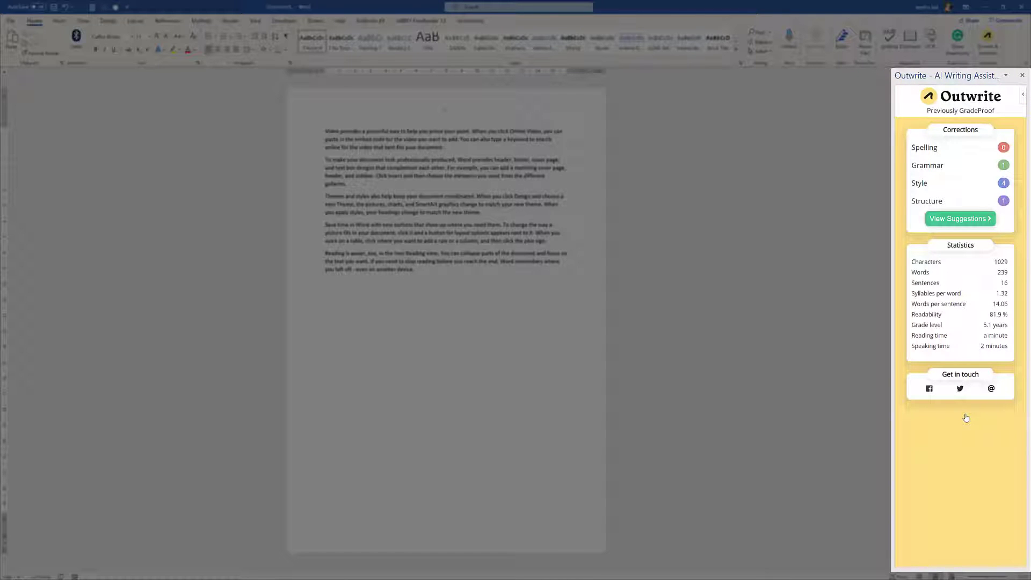
pyautogui.click(959, 220)
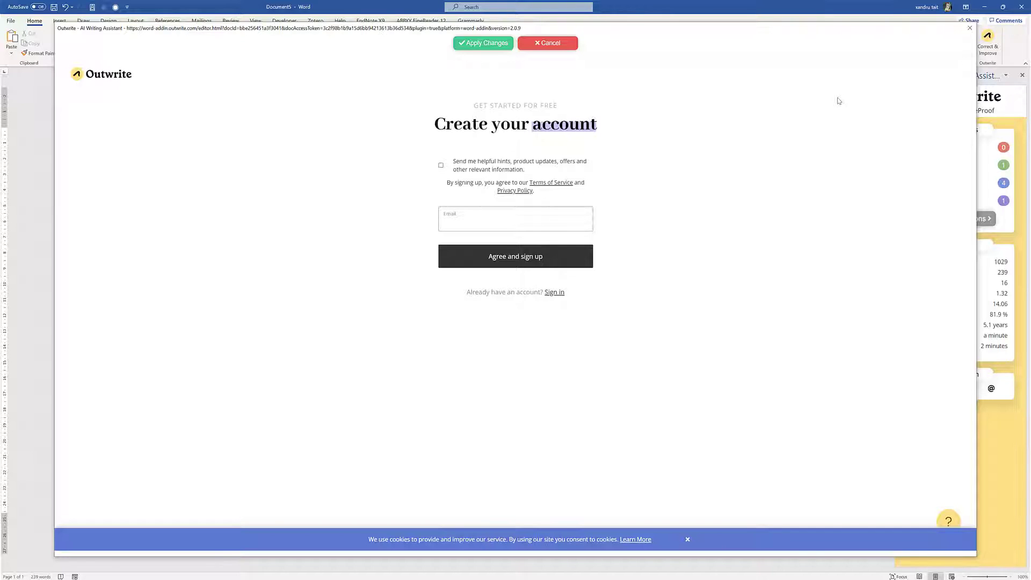
pyautogui.click(968, 28)
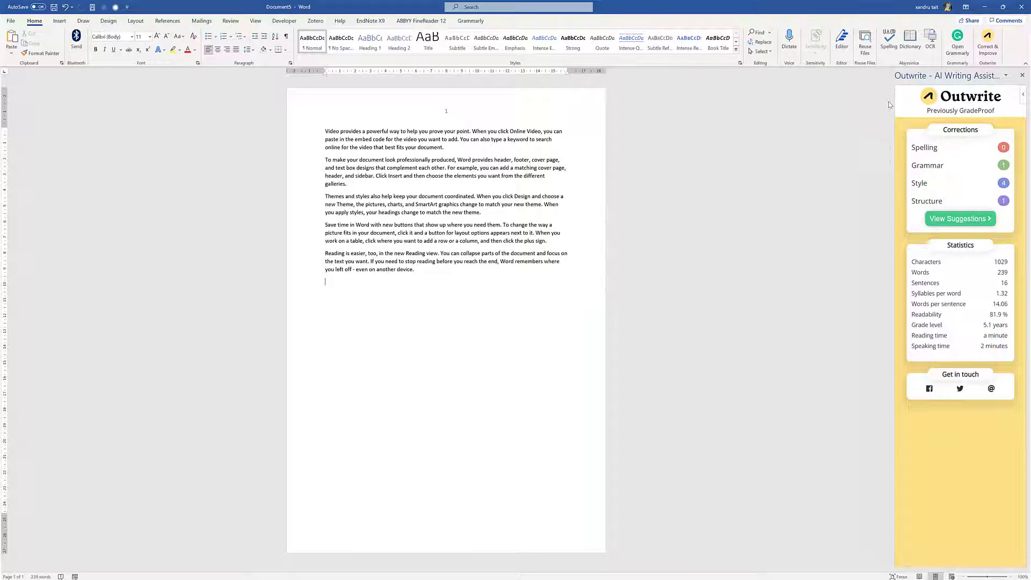
pyautogui.click(1021, 75)
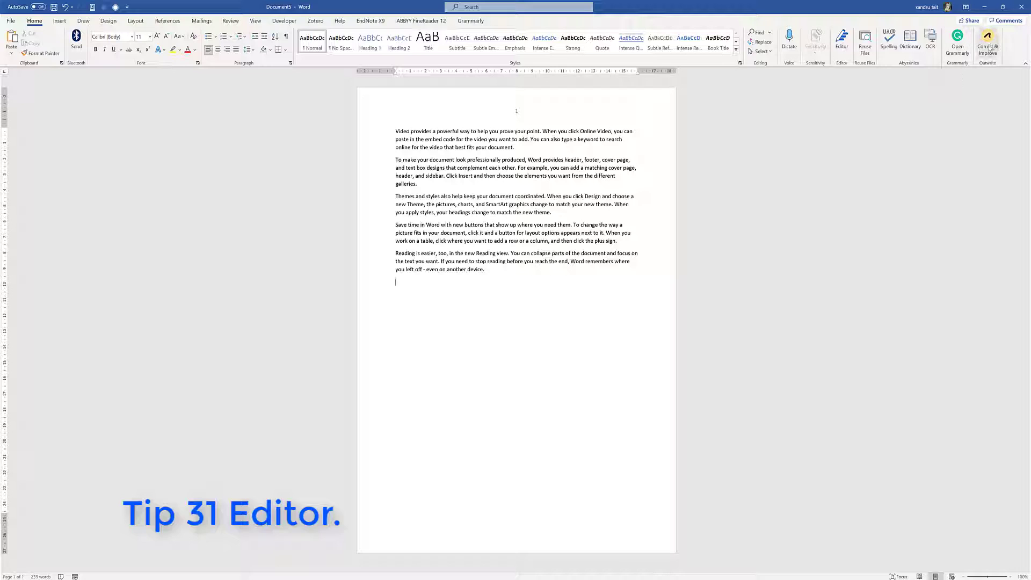
# Remove the Outwrite add-in from Word
pyautogui.rightClick(981, 42)
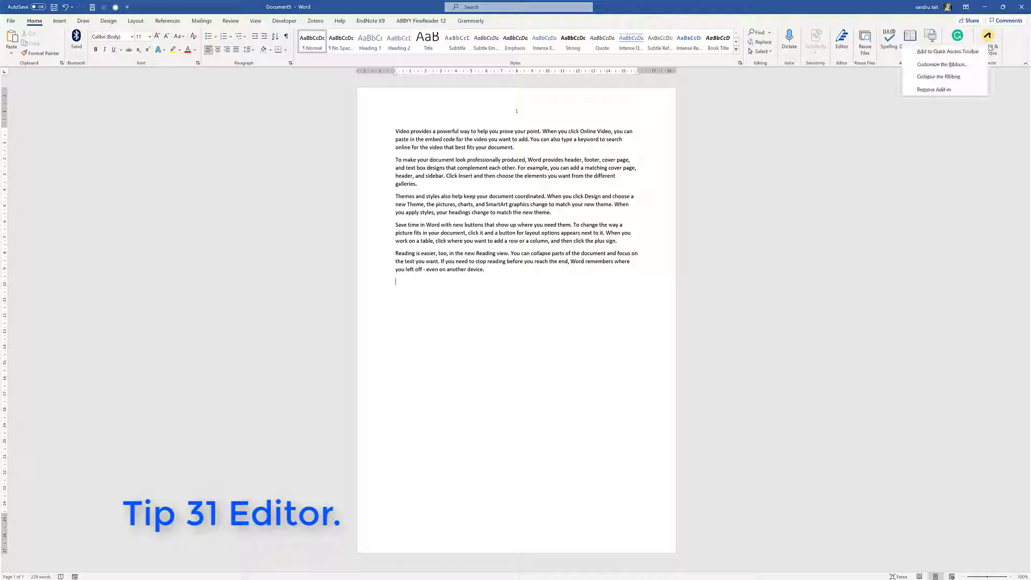
pyautogui.click(963, 89)
pyautogui.click(498, 319)
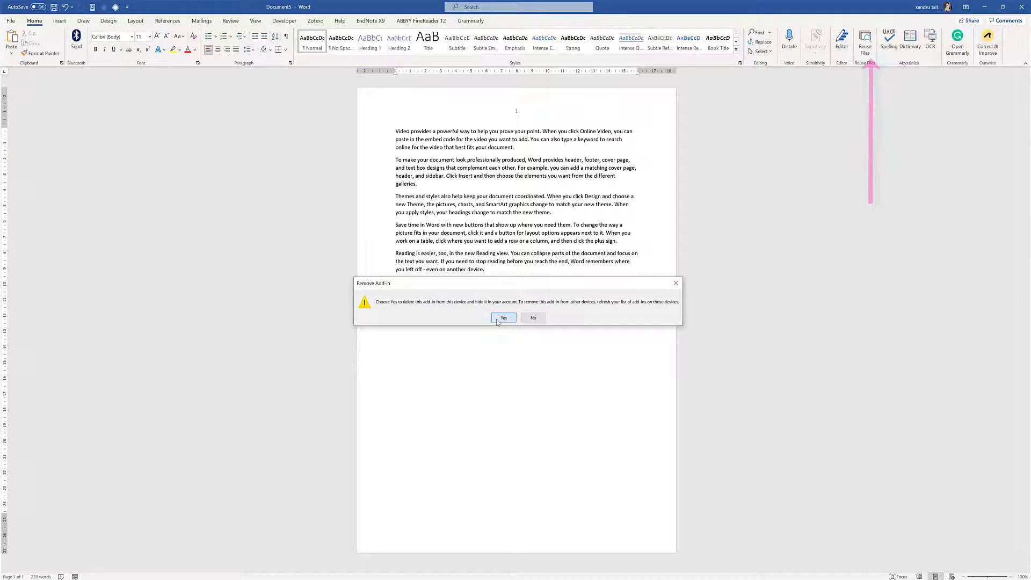
# Check the text with Editor, which scores it 100%, then close the Editor pane
pyautogui.click(873, 48)
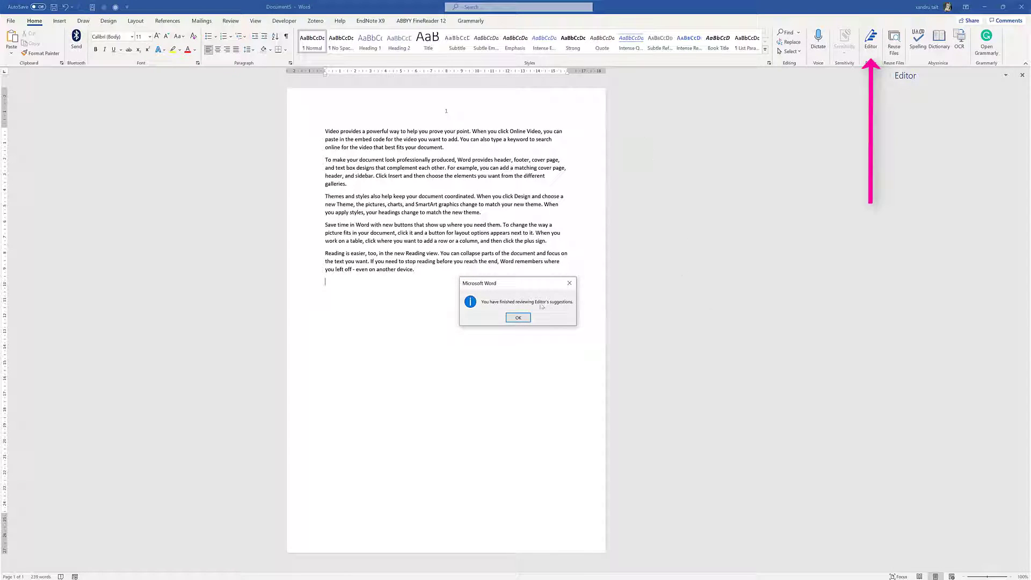
pyautogui.click(518, 318)
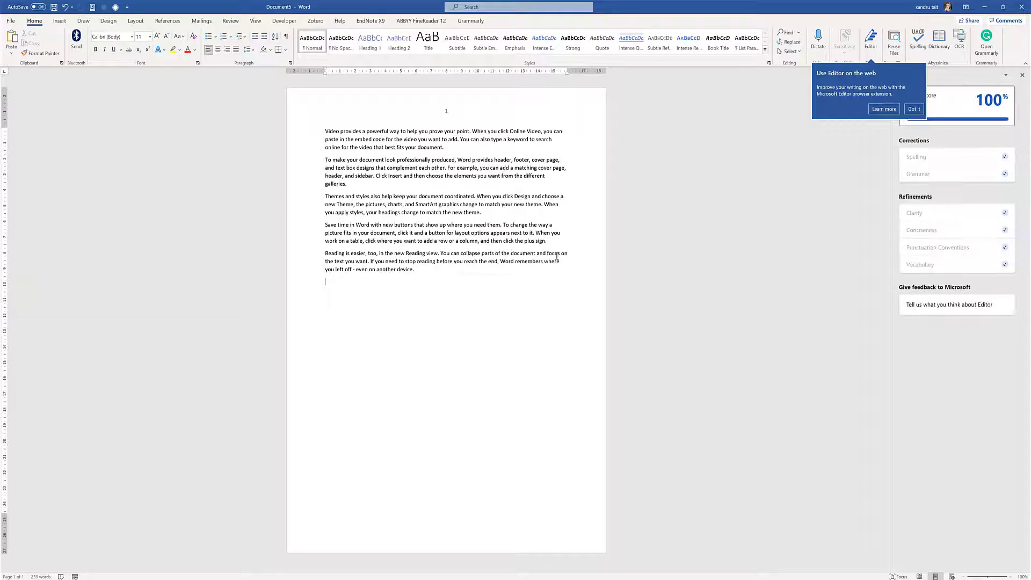
pyautogui.click(917, 110)
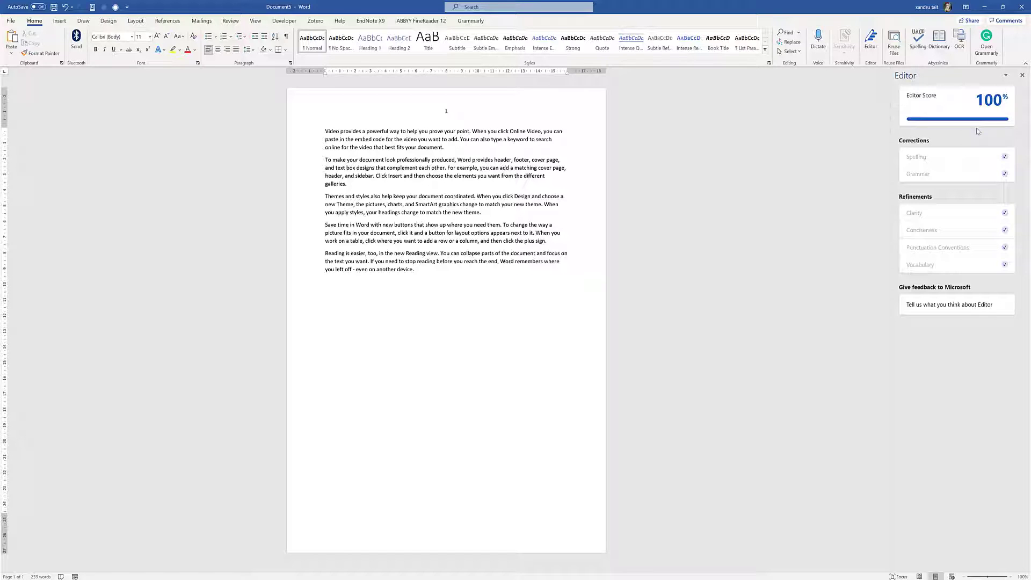
pyautogui.click(1021, 74)
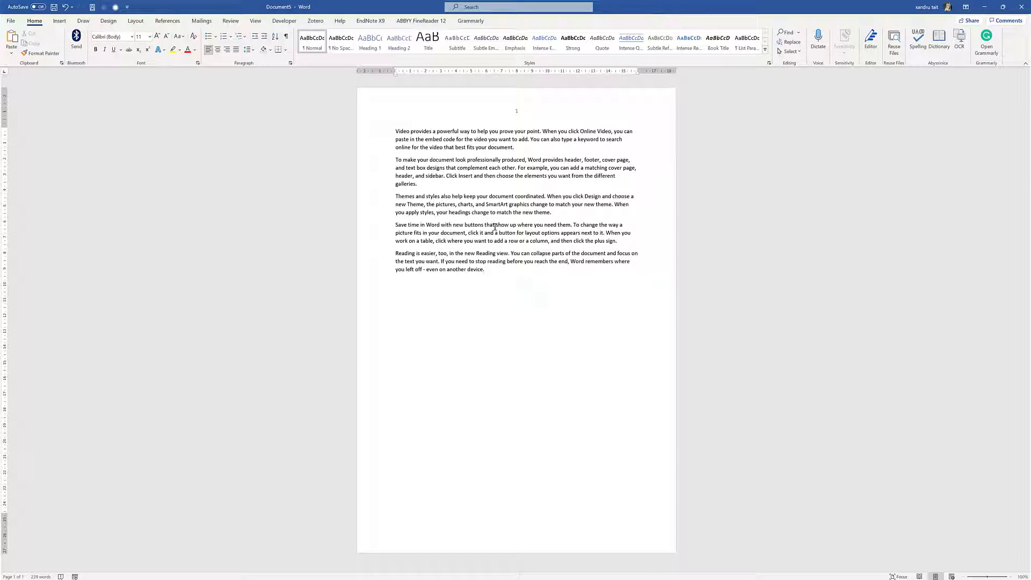
# Make part of the fourth paragraph red and bold, and underline part of the second
pyautogui.moveTo(495, 227); pyautogui.dragTo(520, 261)
pyautogui.click(187, 49)
pyautogui.click(95, 49)
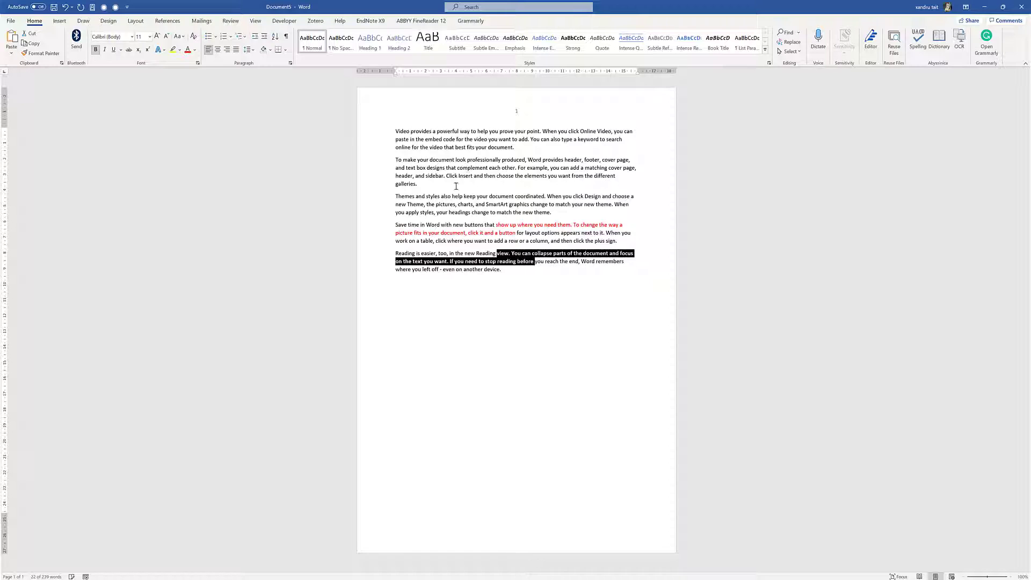
pyautogui.moveTo(472, 161); pyautogui.dragTo(501, 168)
pyautogui.hotkey('ctrl', 'u')
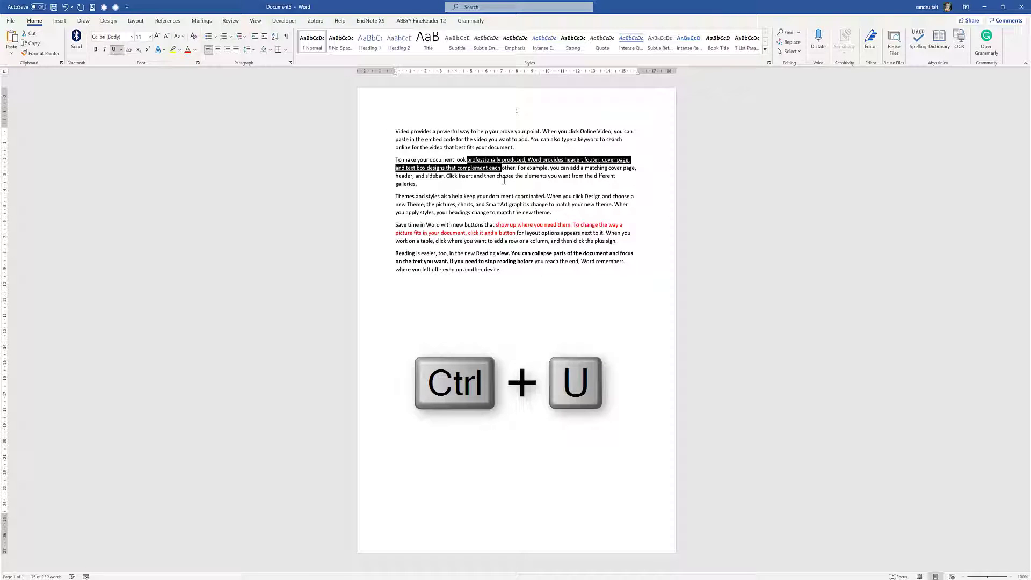
pyautogui.click(534, 183)
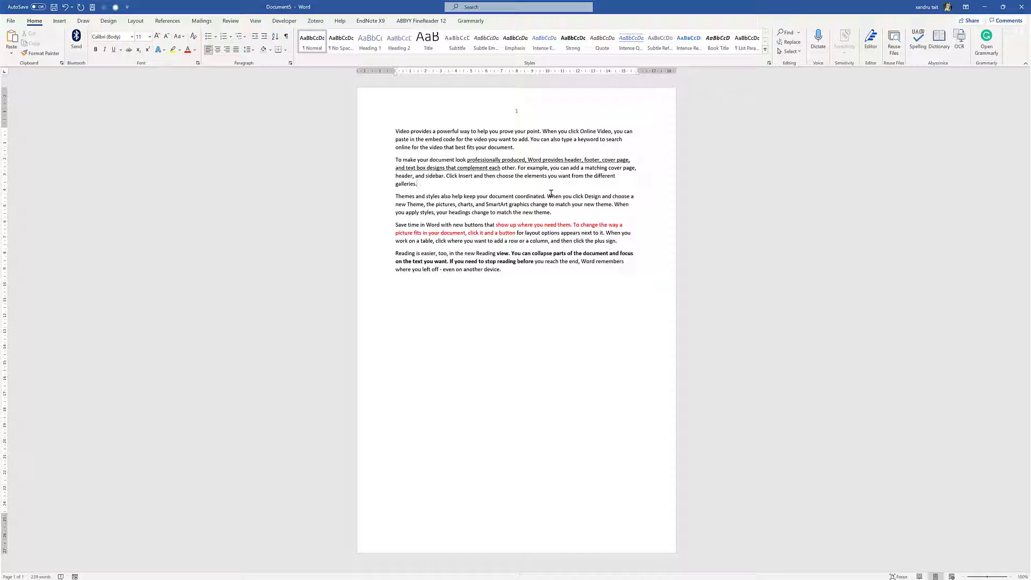
# Select all the text and clear all its formatting
pyautogui.moveTo(518, 269); pyautogui.dragTo(396, 131)
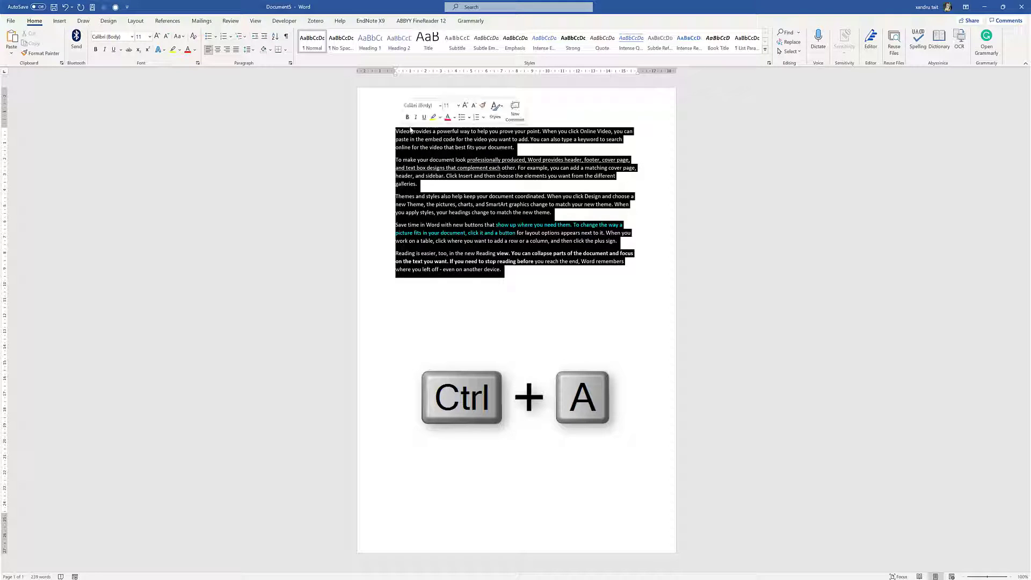
pyautogui.click(194, 36)
pyautogui.click(459, 296)
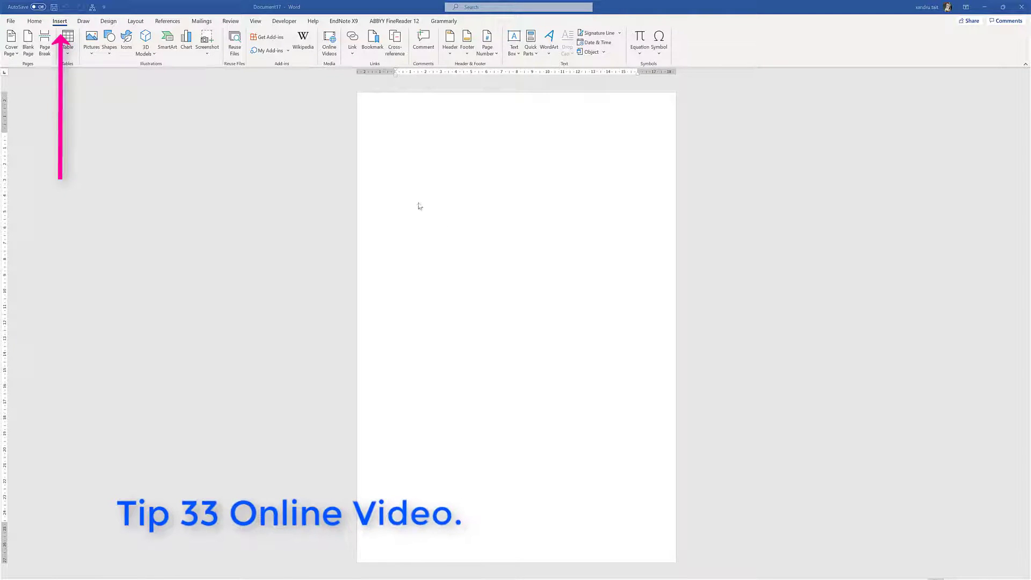
# Open the Online Videos dialog from the Insert tab
pyautogui.click(328, 48)
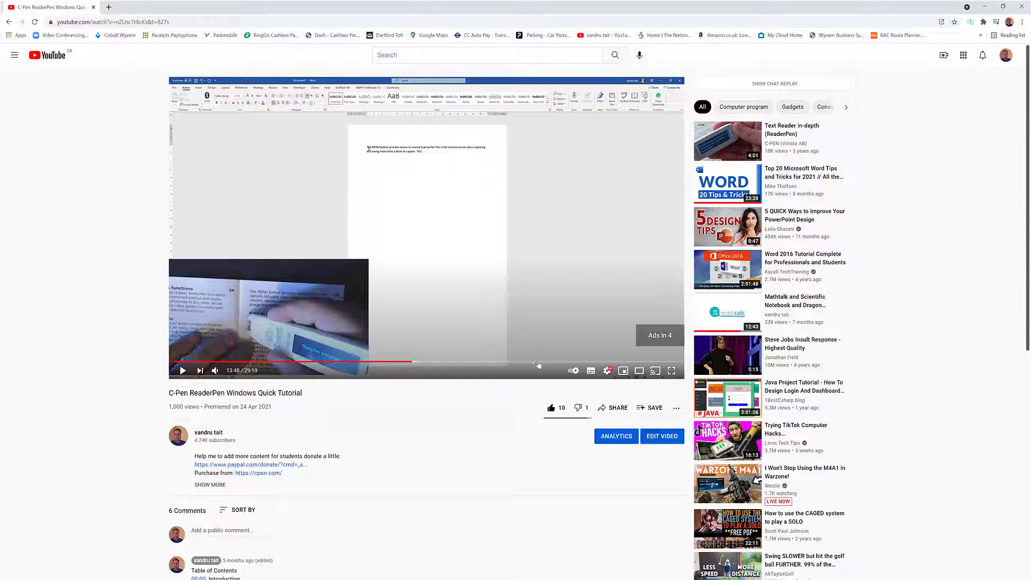
# Copy the C-Pen ReaderPen tutorial's iframe embed code from YouTube's Share > Embed panel
pyautogui.click(620, 412)
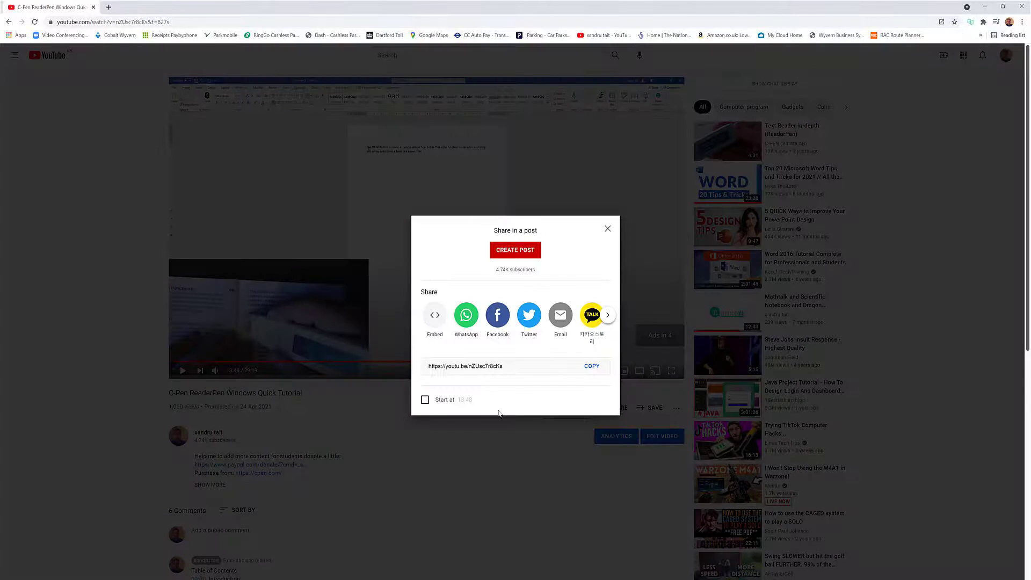
pyautogui.click(435, 317)
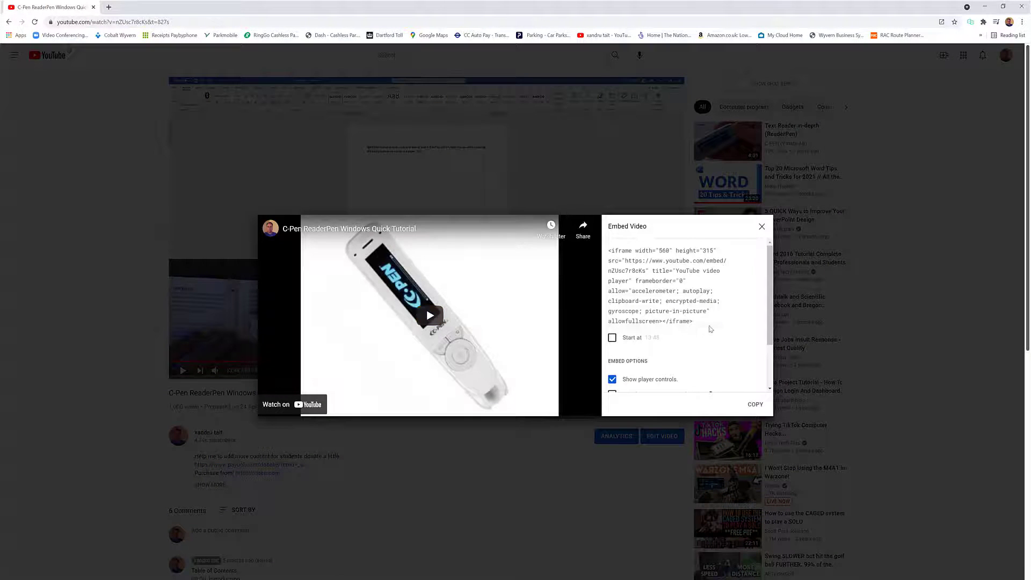
pyautogui.moveTo(704, 320); pyautogui.dragTo(606, 245)
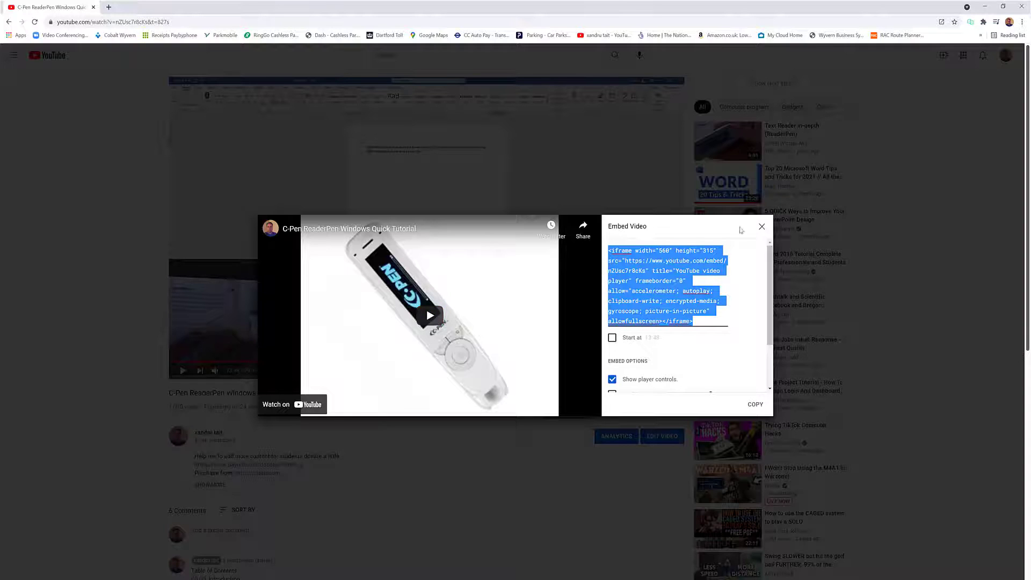
pyautogui.click(761, 227)
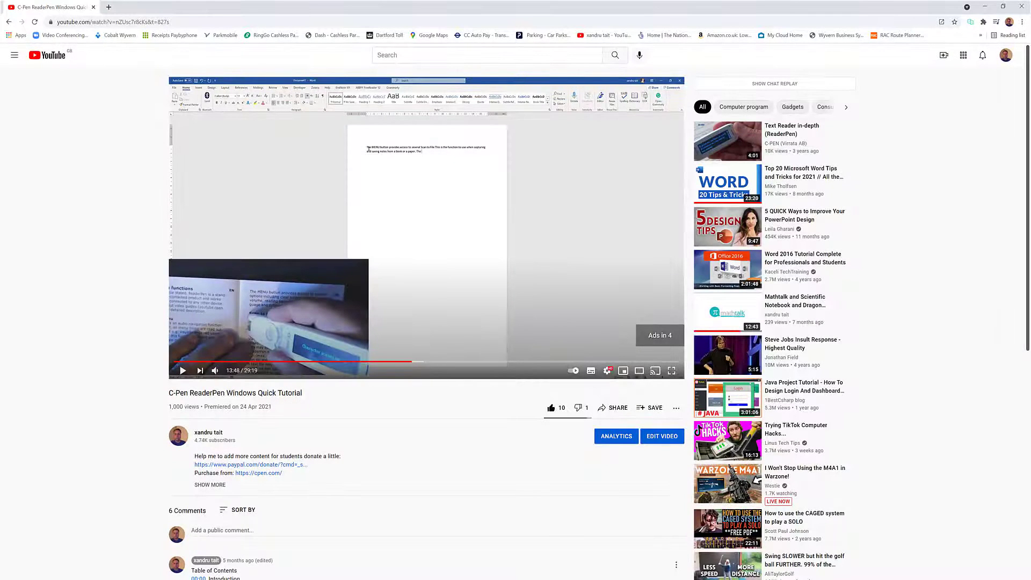
# Paste the YouTube embed code into Word's video box and give the video a black frame style
pyautogui.hotkey('alt', 'Tab')
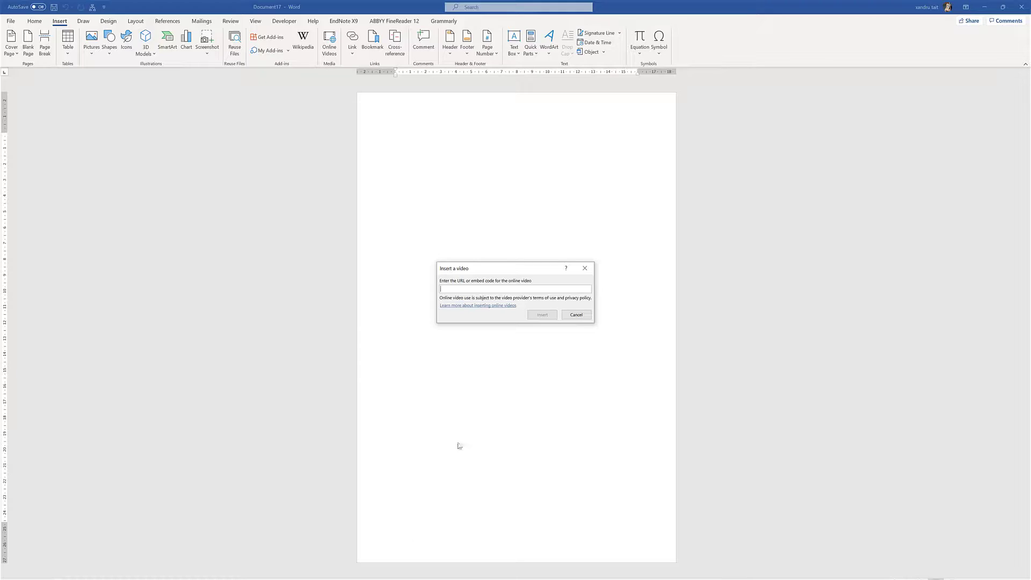
pyautogui.hotkey('ctrl', 'v')
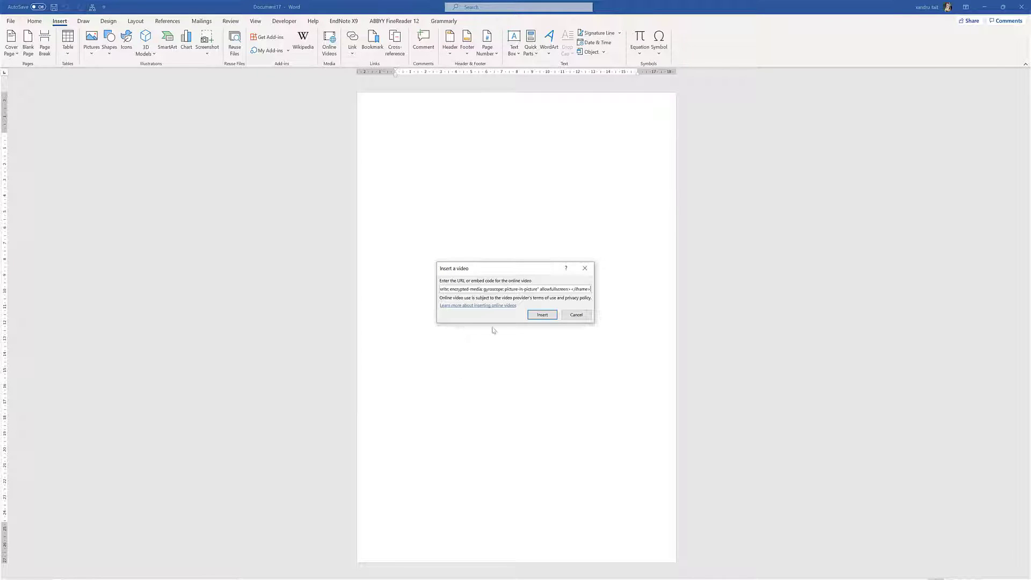
pyautogui.click(542, 315)
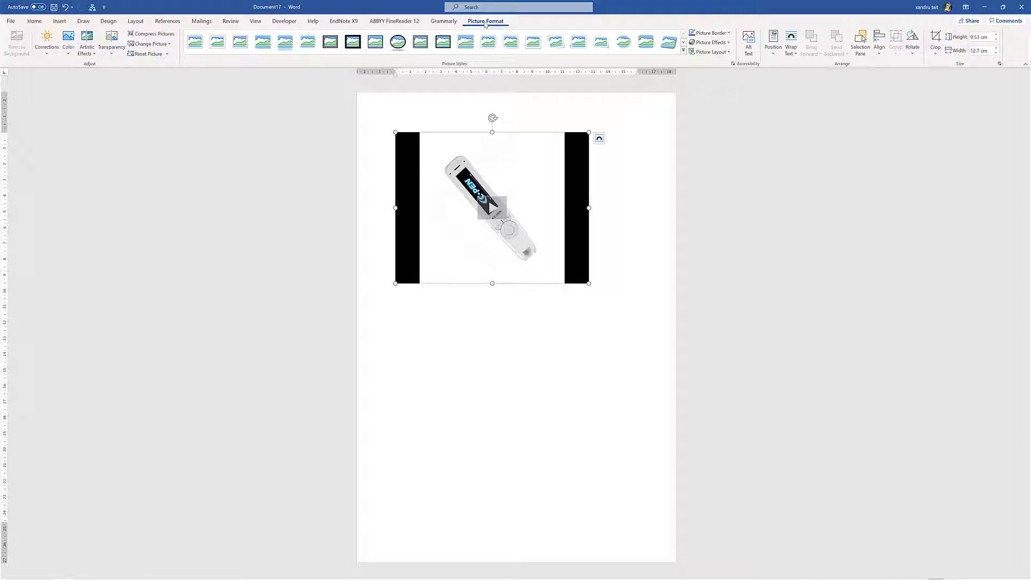
pyautogui.click(443, 42)
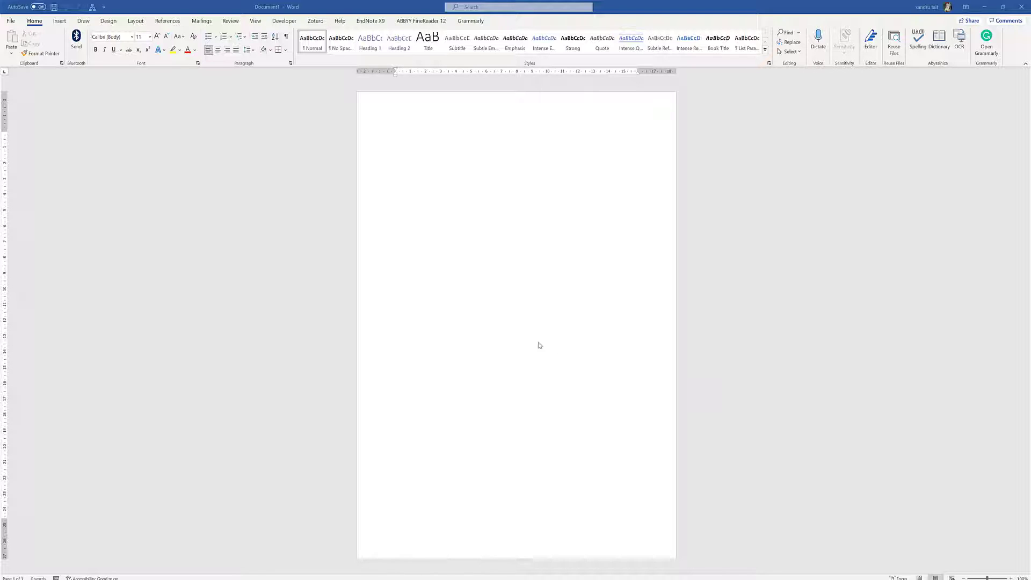
# Keep Enable all macros in Developer > Macro Security, then start recording a new macro
pyautogui.click(146, 58)
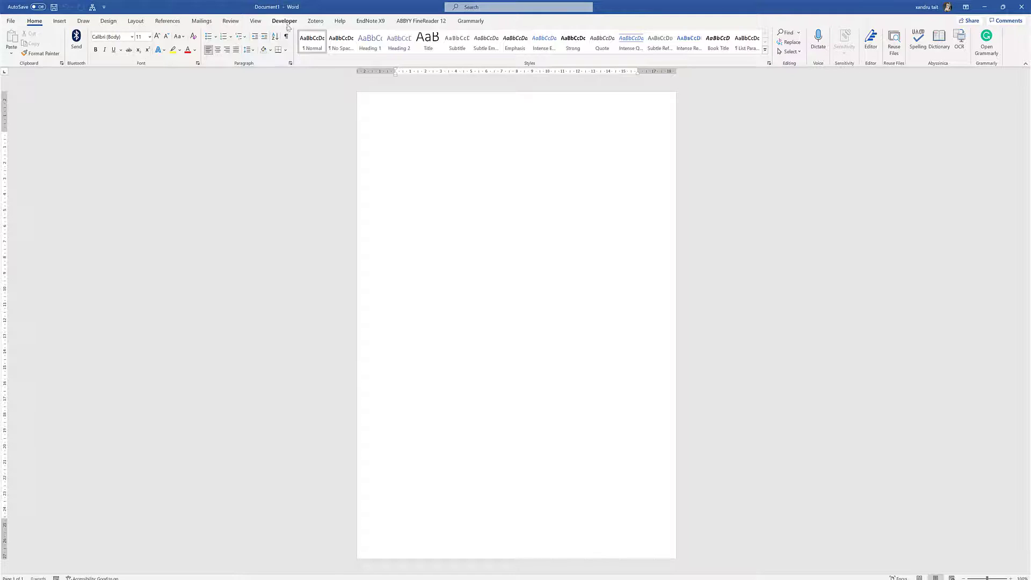
pyautogui.click(286, 22)
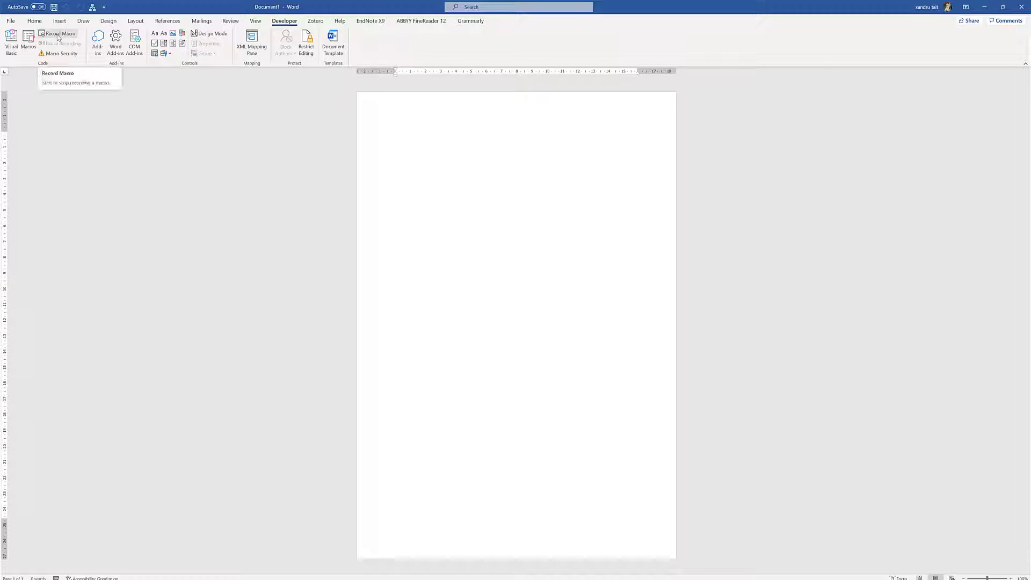
pyautogui.click(60, 54)
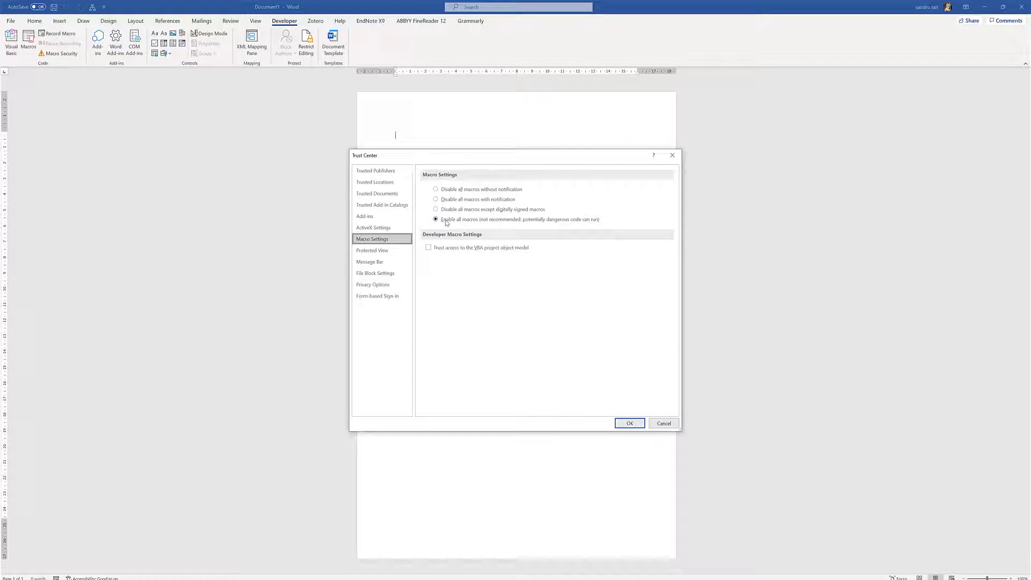
pyautogui.click(643, 424)
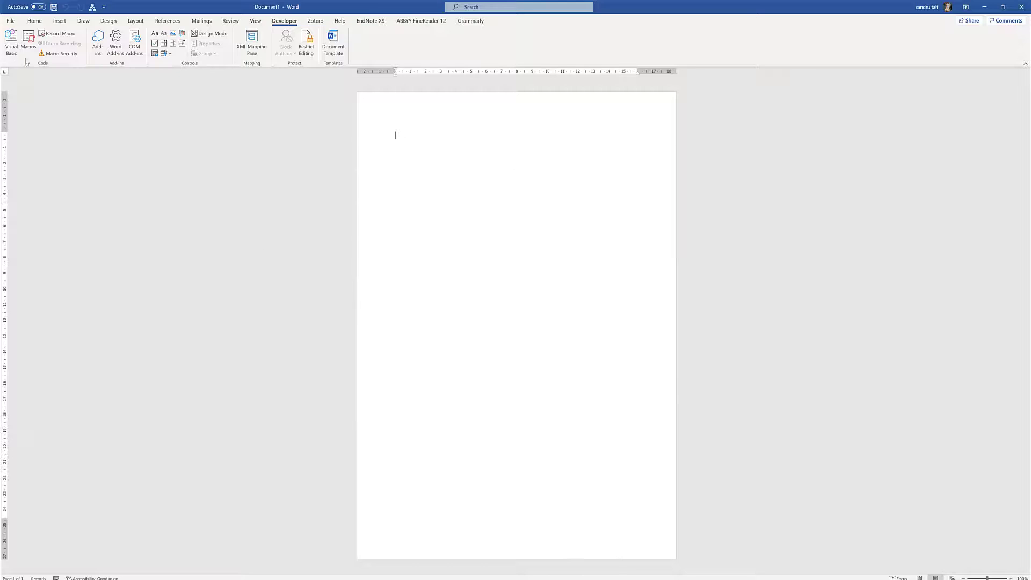
pyautogui.click(56, 33)
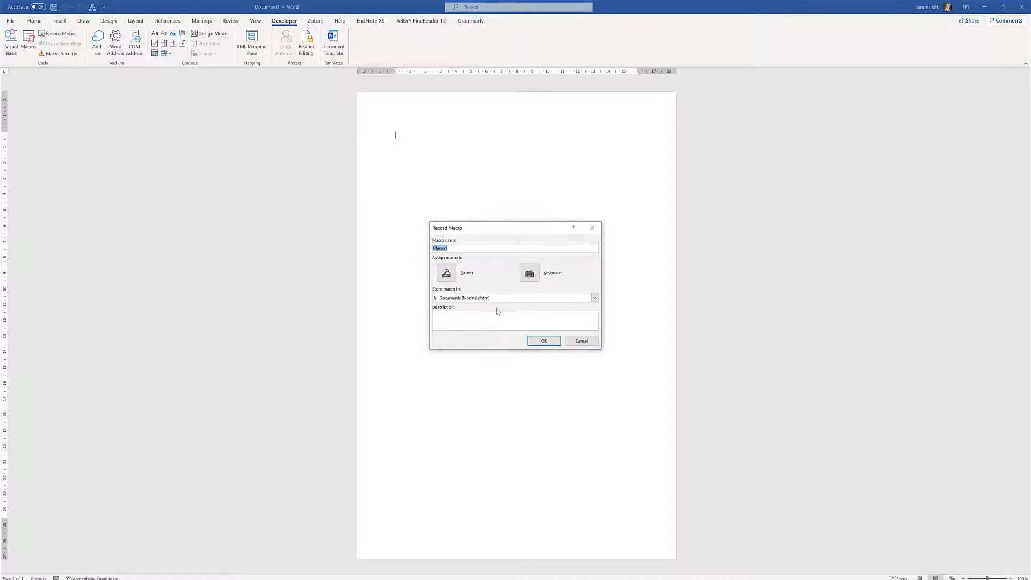
# Replace the default name Macro1 with Chart, assign it Alt+Shift+B, and begin recording
pyautogui.press('BackSpace')
pyautogui.click(529, 274)
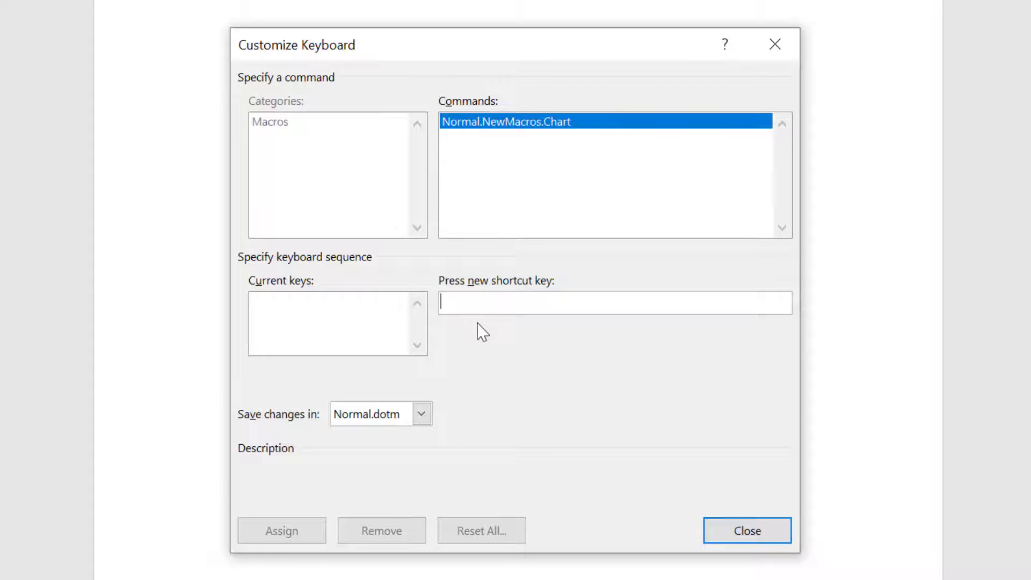
pyautogui.hotkey('alt', 'shift', 'b')
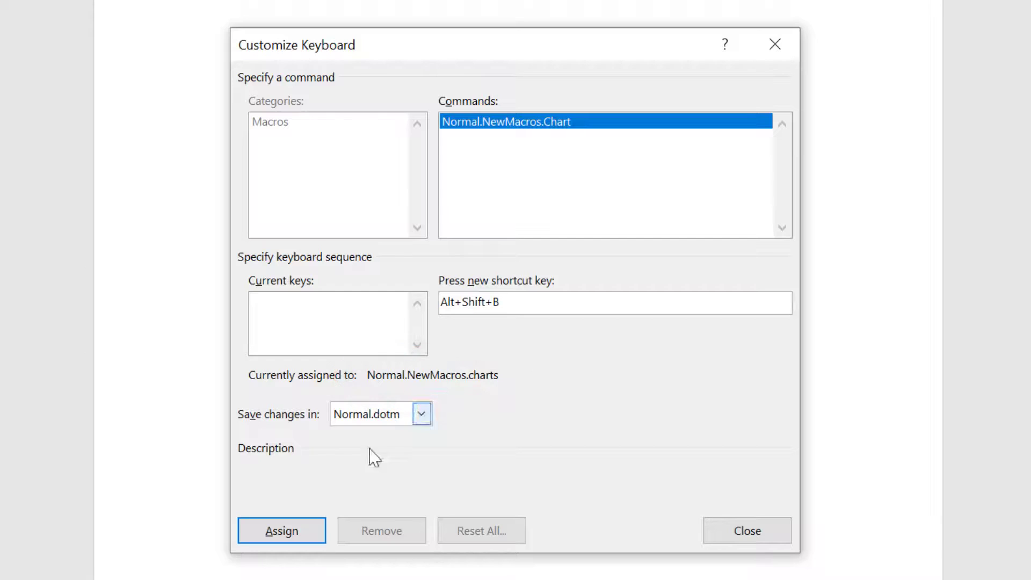
pyautogui.click(268, 537)
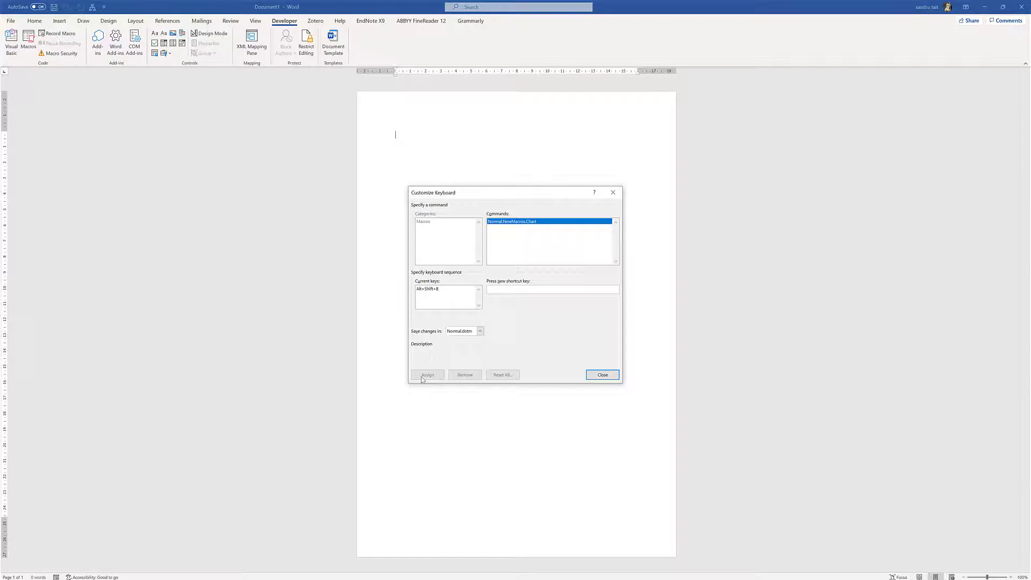
pyautogui.click(602, 375)
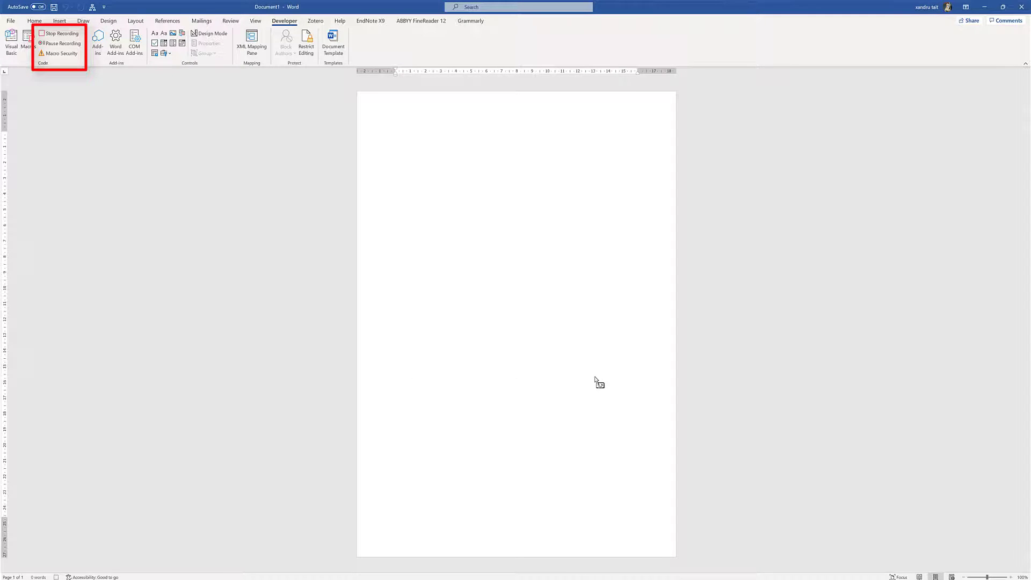
# Record opening and cancelling Insert Chart, inserting an 8×7 table, then stop recording
pyautogui.click(59, 21)
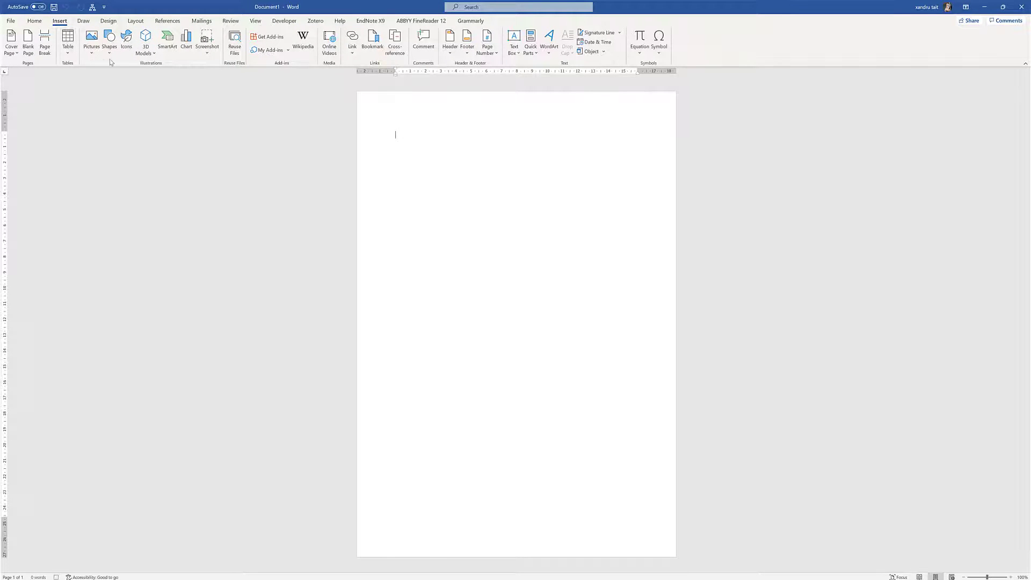
pyautogui.click(183, 46)
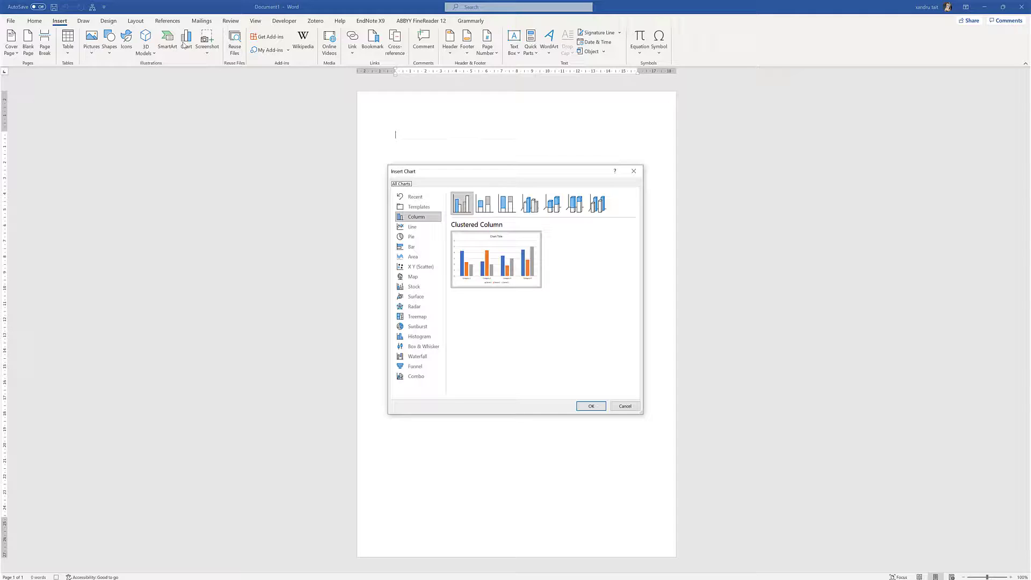
pyautogui.click(625, 406)
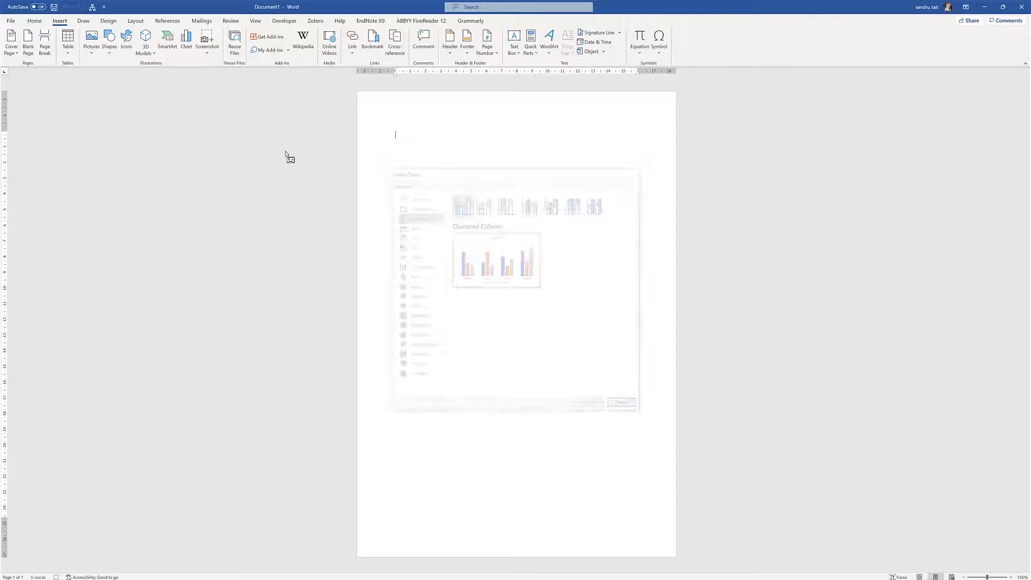
pyautogui.click(72, 47)
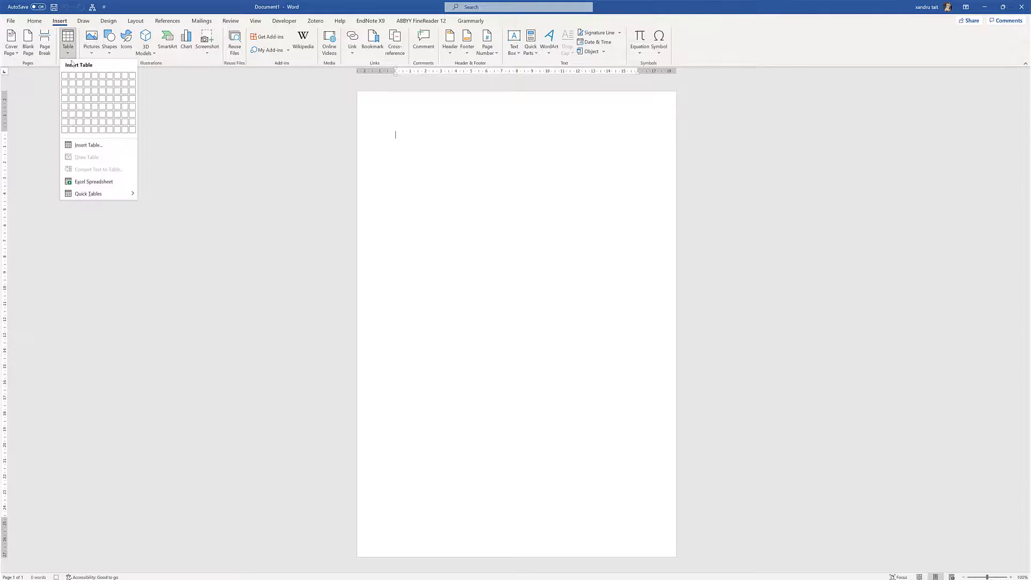
pyautogui.click(114, 125)
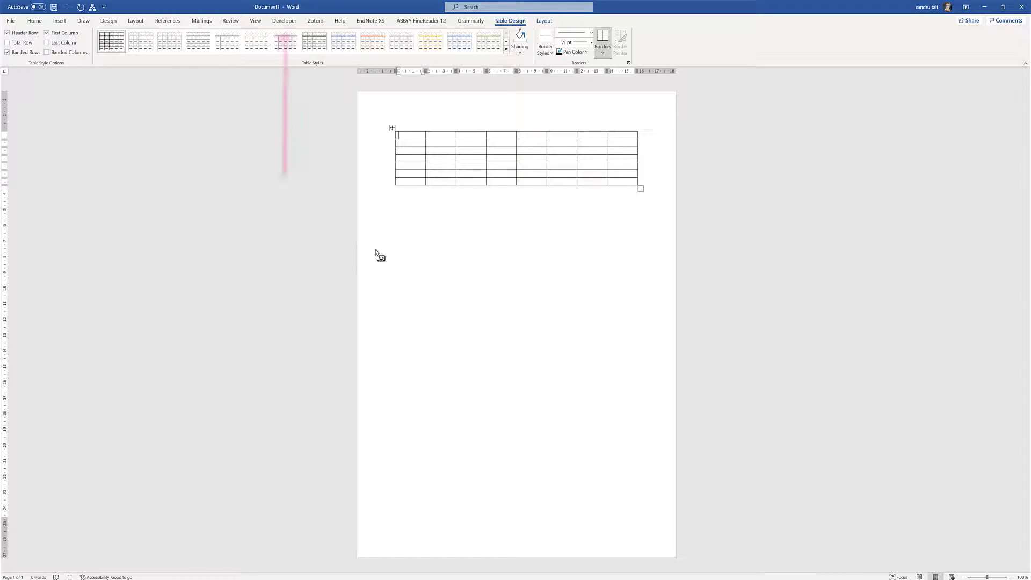
pyautogui.click(284, 20)
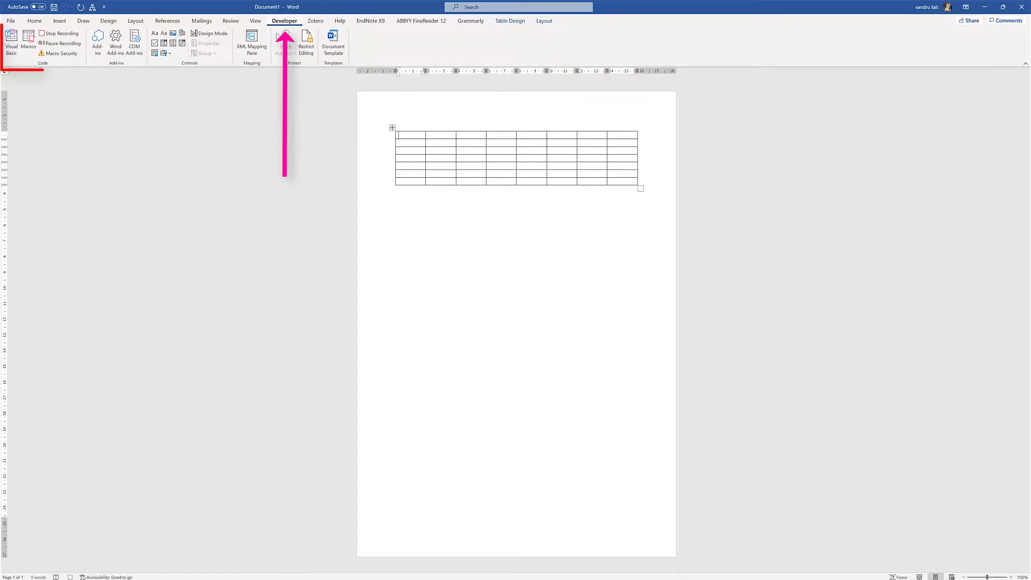
pyautogui.click(60, 34)
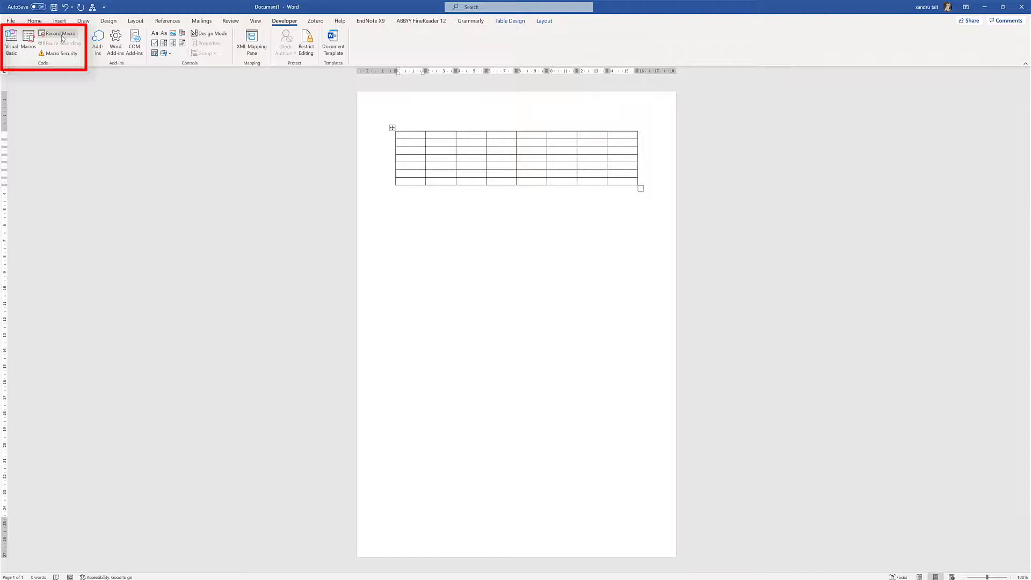
# Run the Chart macro with Alt+Shift+B below the table, then create a new blank document
pyautogui.click(560, 199)
pyautogui.hotkey('alt', 'shift', 'b')
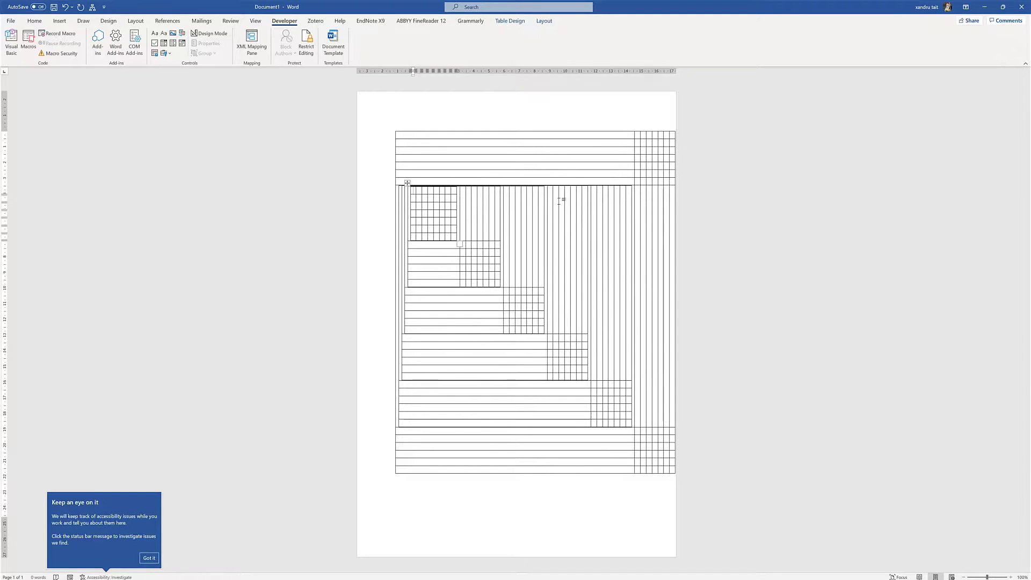
pyautogui.click(154, 557)
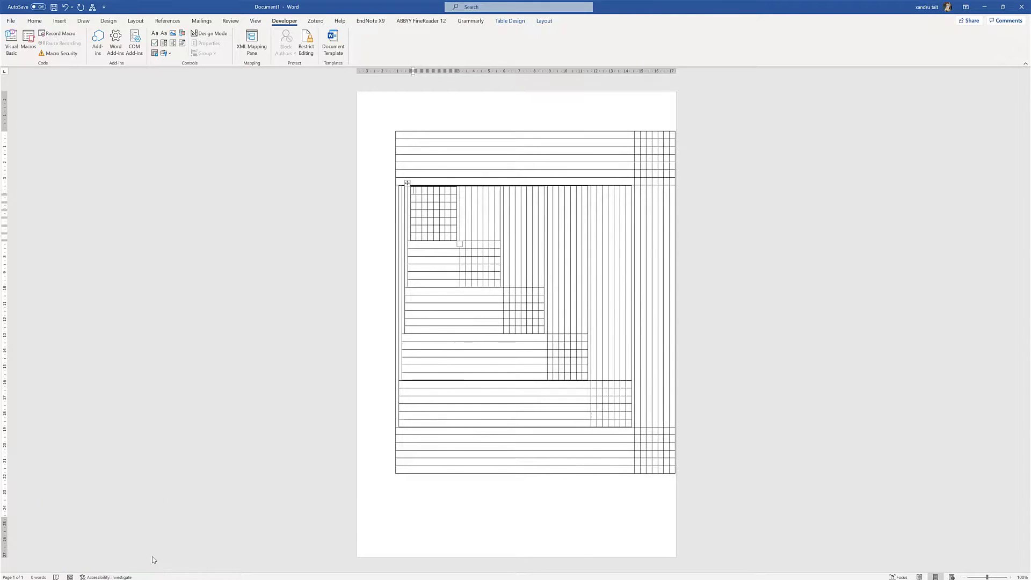
pyautogui.doubleClick(658, 334)
pyautogui.hotkey('ctrl', 'n')
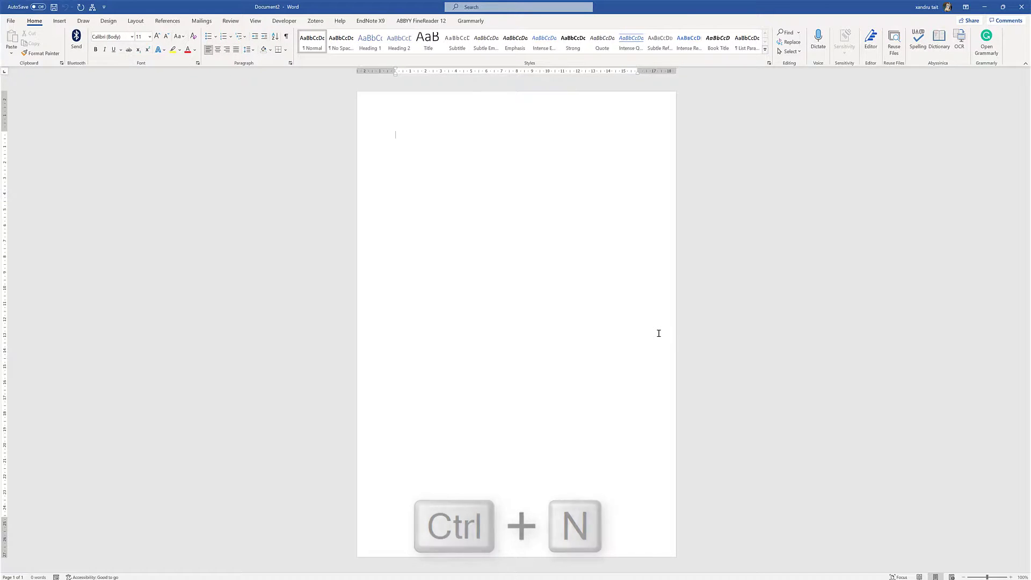
# Generate five sample paragraphs by entering =rand() on the Review tab
pyautogui.click(285, 22)
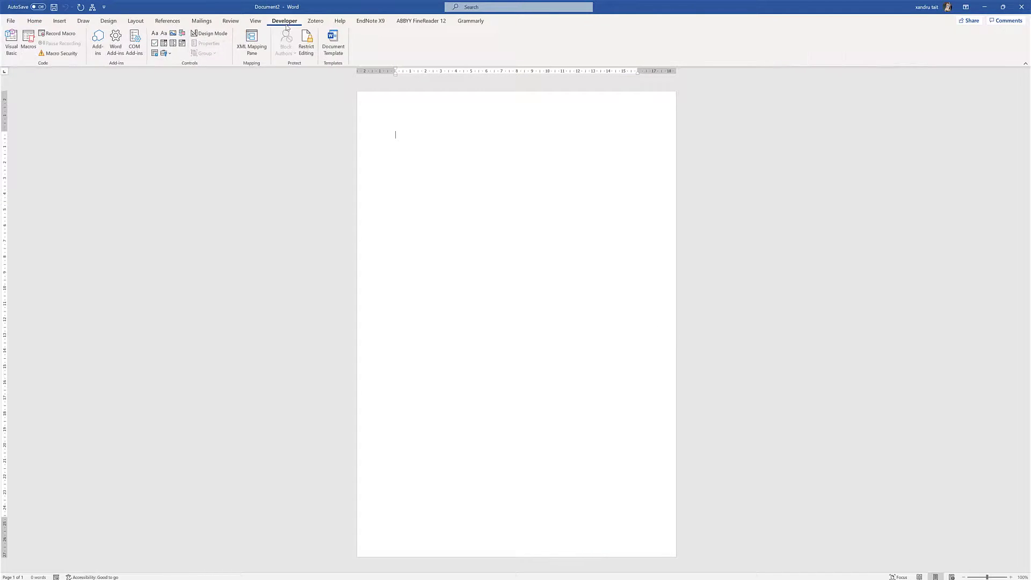
pyautogui.click(231, 21)
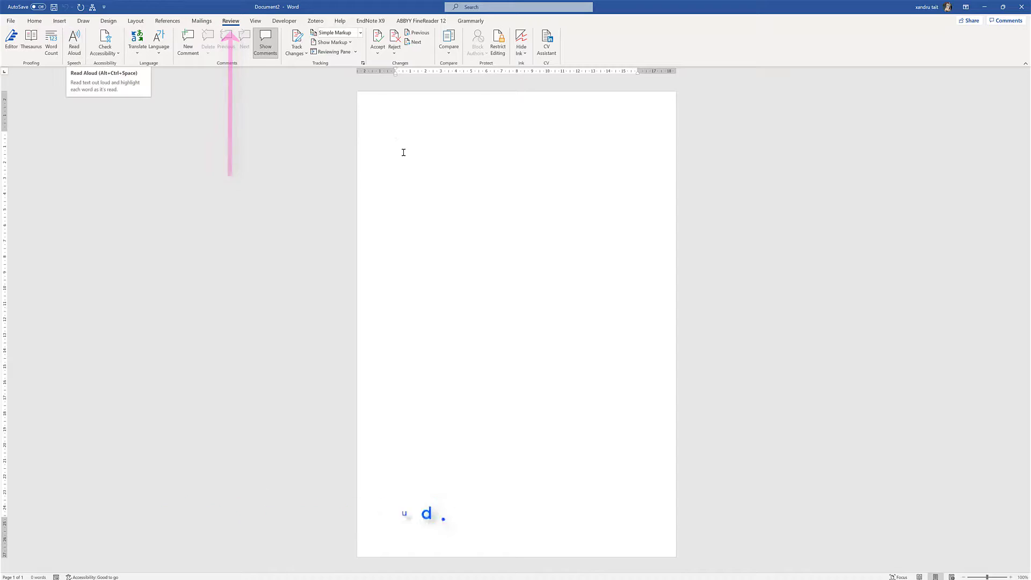
pyautogui.write('=')
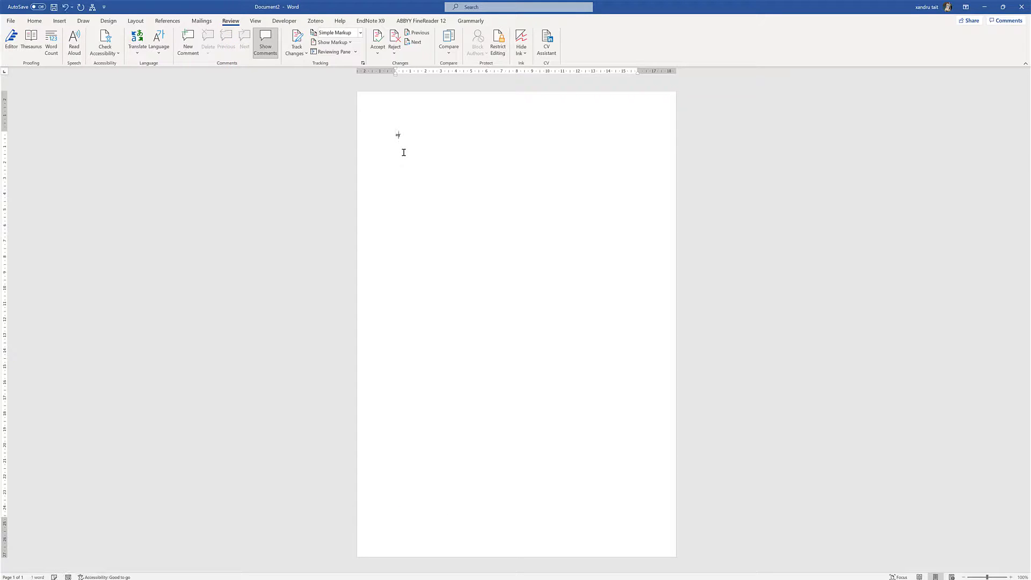
pyautogui.write('rand()')
pyautogui.press('Return')
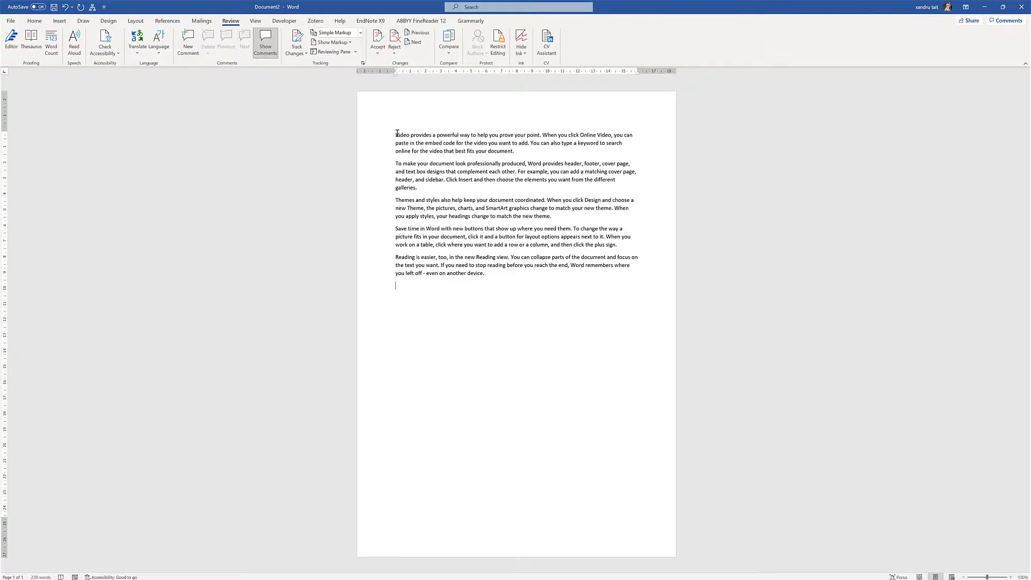
# Read the text aloud with pause and next-paragraph, then show the speed and voice options
pyautogui.click(70, 41)
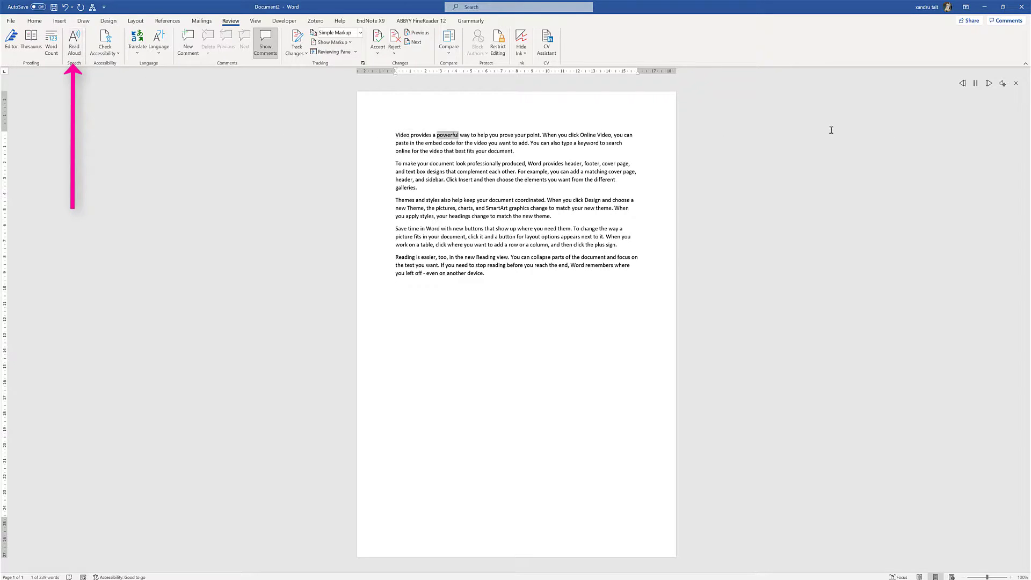
pyautogui.click(976, 84)
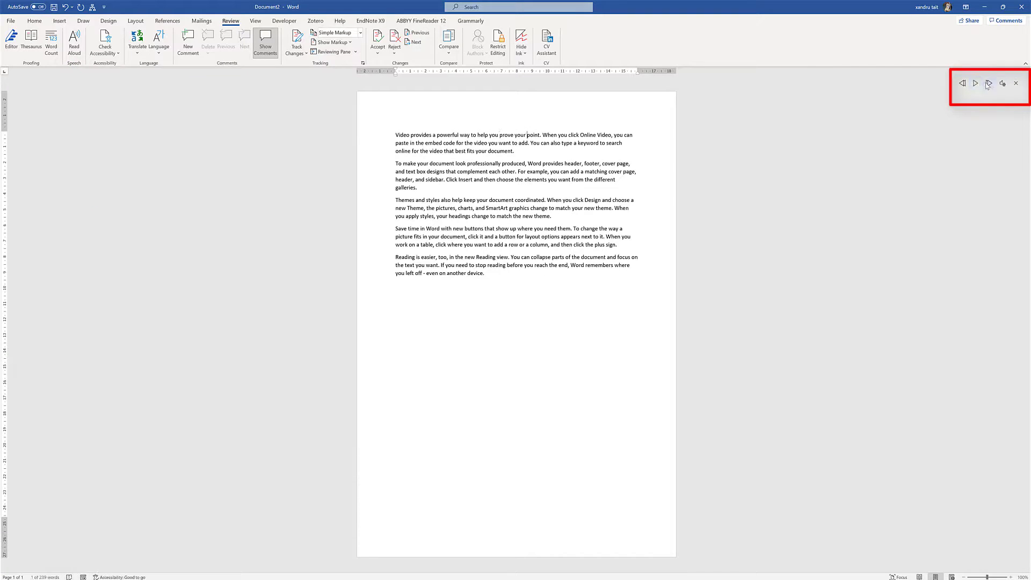
pyautogui.click(989, 85)
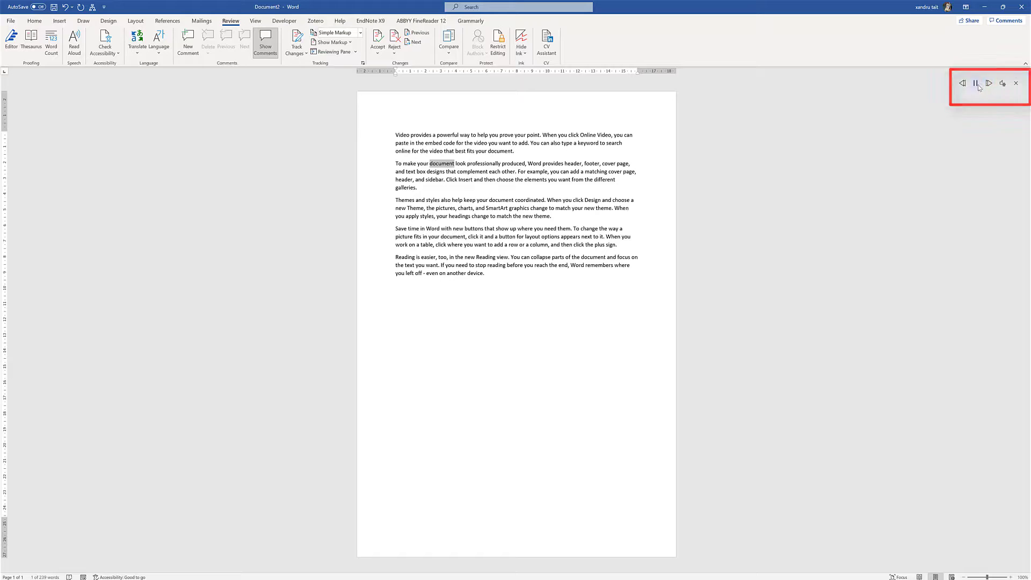
pyautogui.click(976, 85)
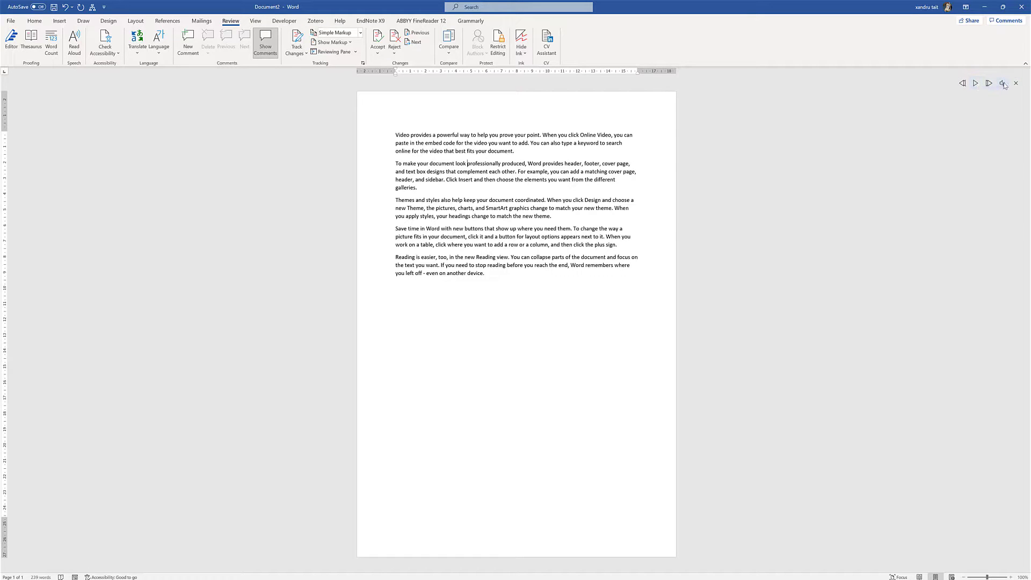
pyautogui.click(1003, 83)
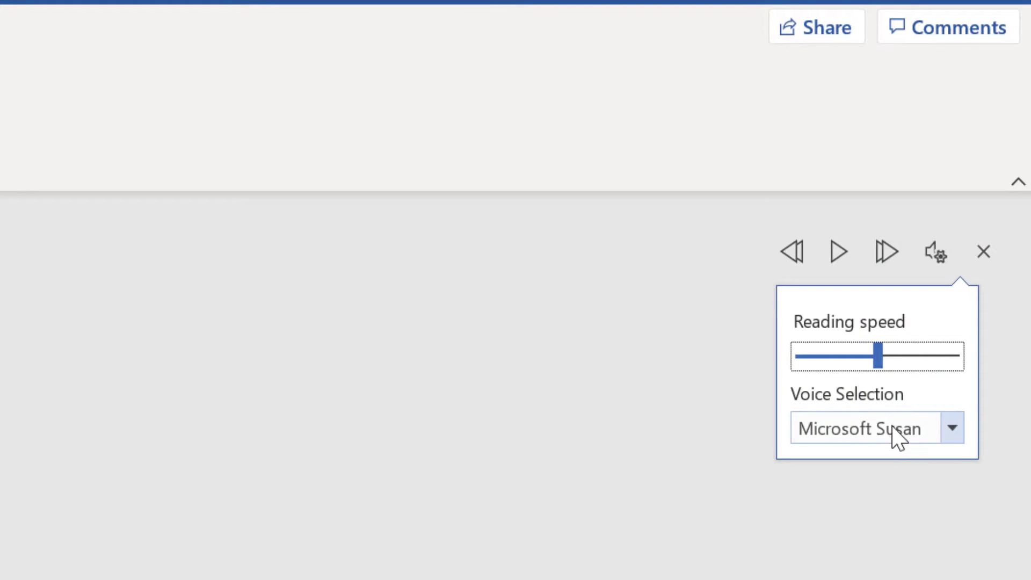
pyautogui.click(894, 432)
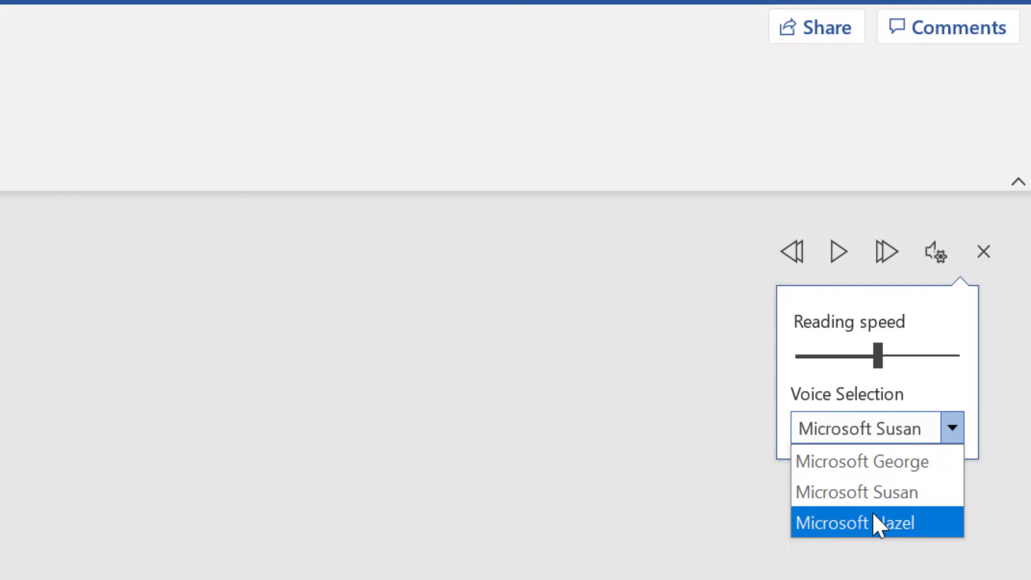